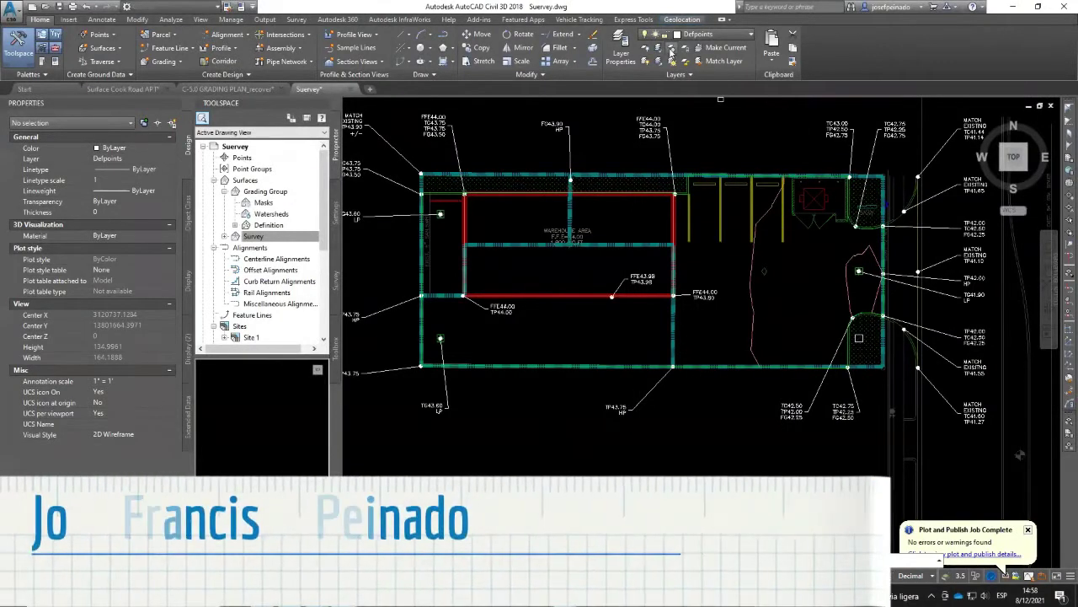
Zoom and pan from the whole warehouse lot to a close view of the curb return and hatched pad
scroll(783, 250, up, 2)
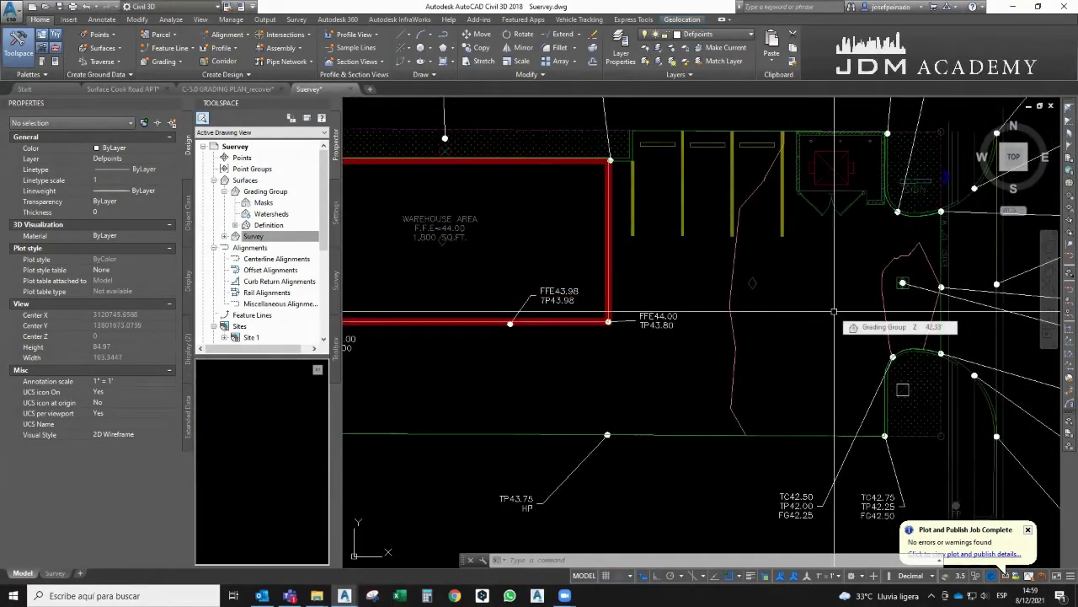
scroll(834, 312, down, 2)
middle_drag(648, 138, 747, 196)
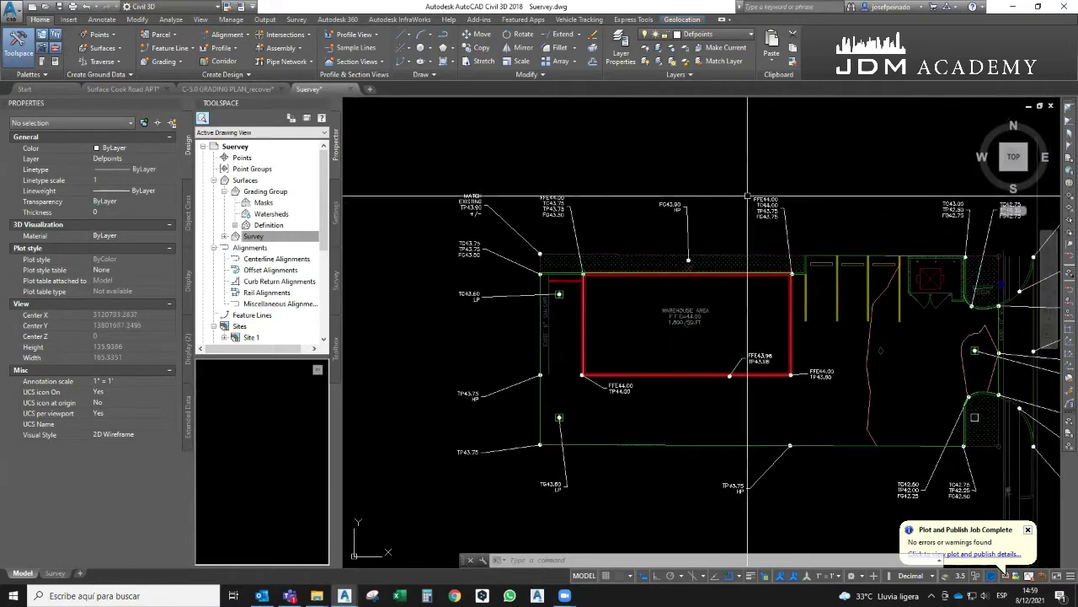
scroll(669, 278, up, 4)
scroll(665, 318, up, 3)
scroll(696, 344, down, 5)
middle_drag(674, 320, 696, 345)
middle_drag(1053, 539, 669, 346)
middle_drag(750, 393, 666, 309)
scroll(712, 337, up, 2)
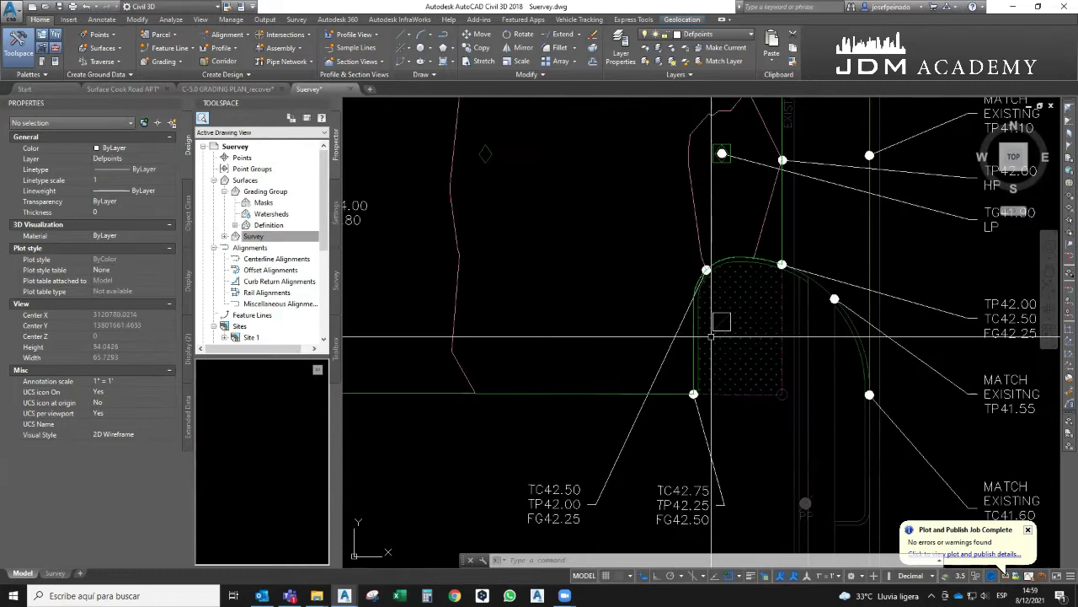
Draw an open-bottomed box polyline with Ortho on
click(442, 37)
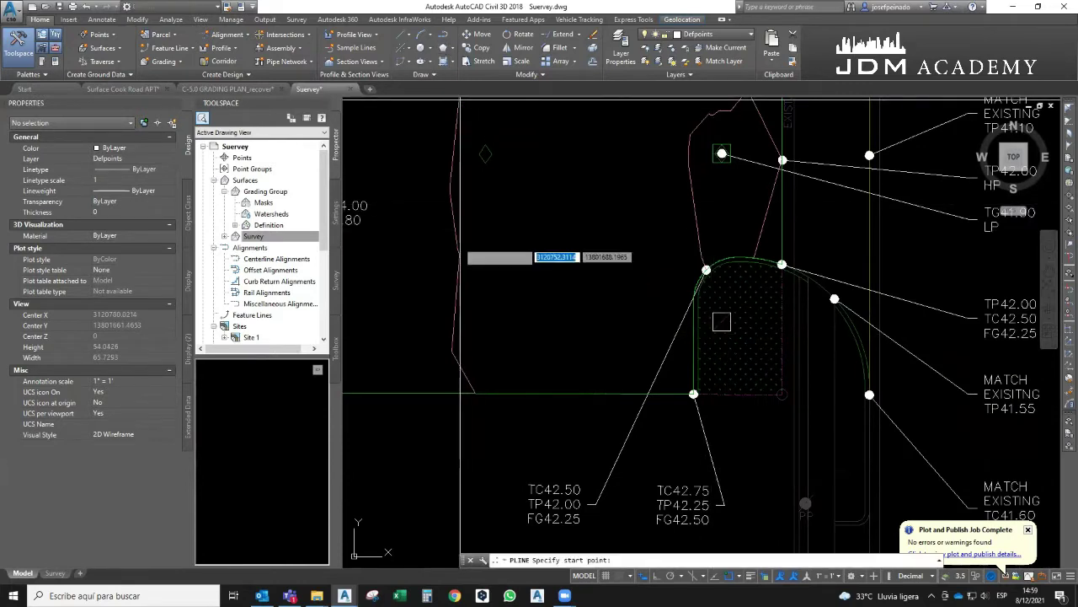
click(501, 324)
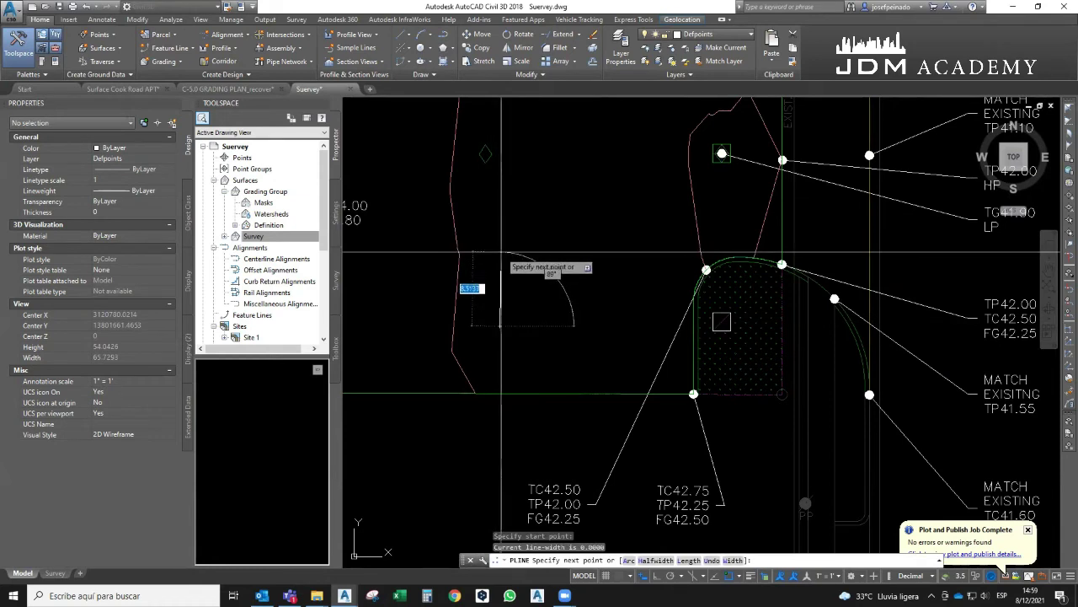
key(F8)
click(506, 268)
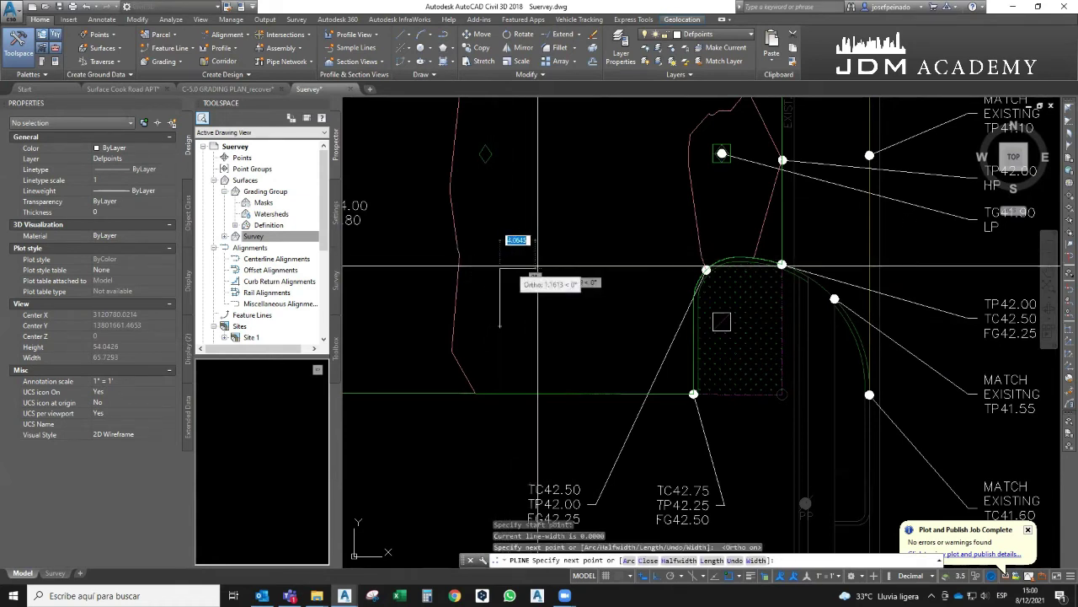
click(537, 268)
click(537, 326)
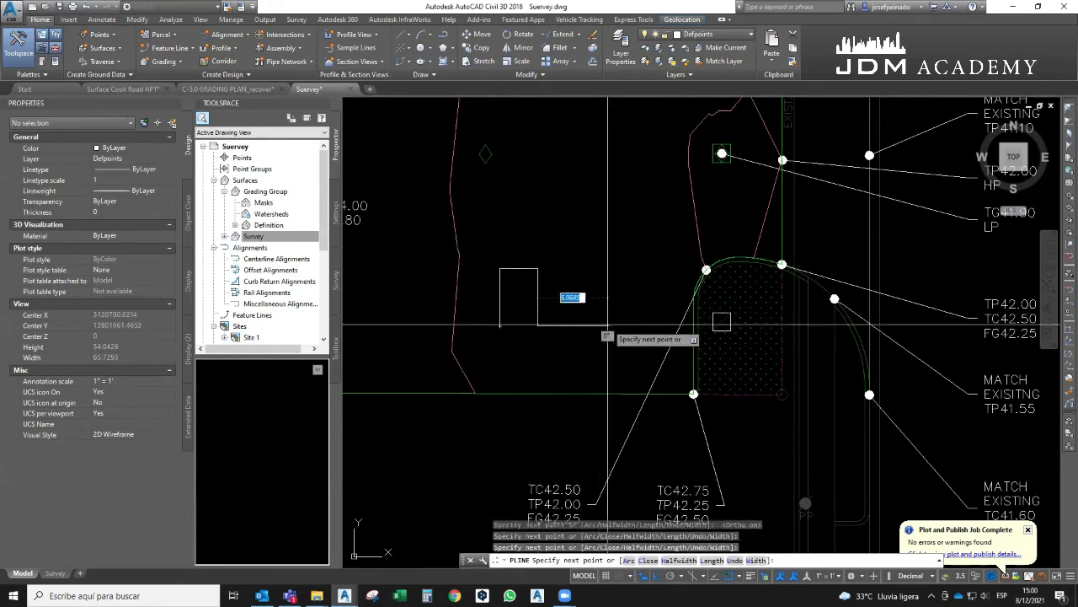
key(Escape)
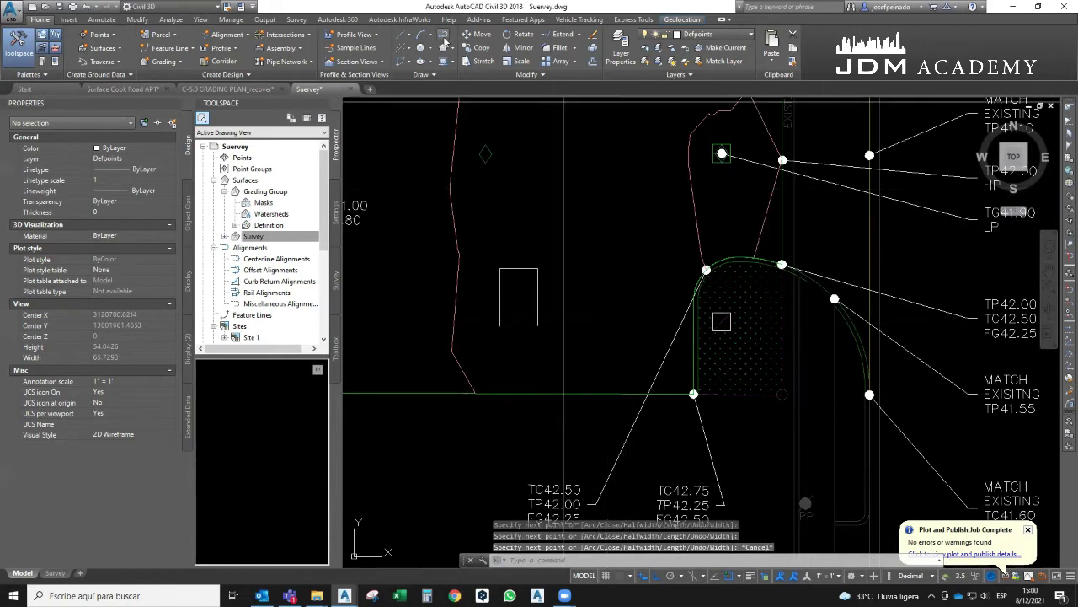
Draw a second polyline with Ortho off: a sloped segment, a vertical drop and a flat run
key(Return)
click(558, 325)
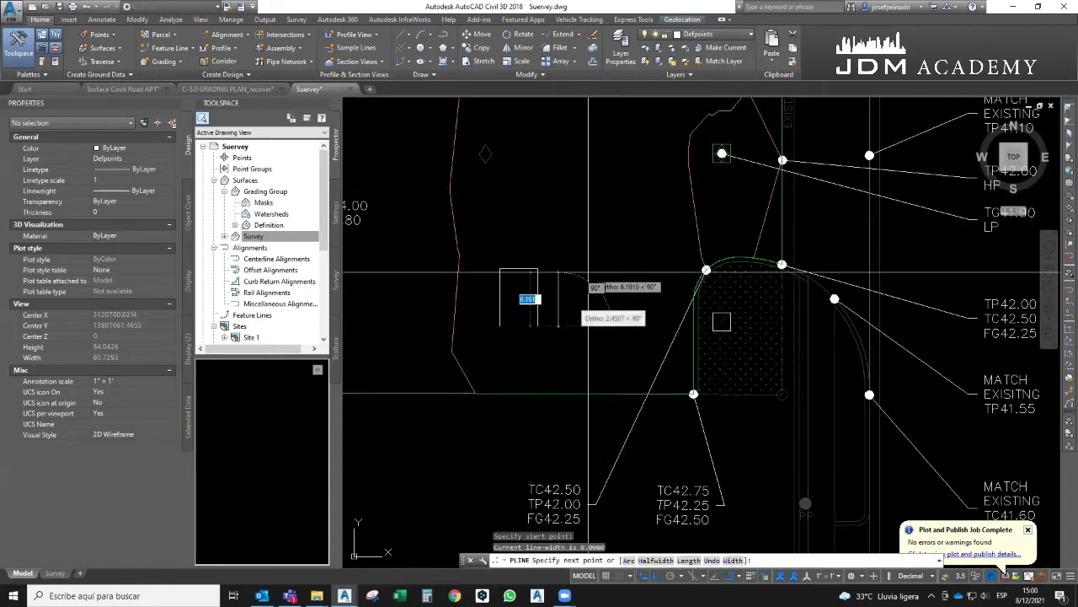
key(F8)
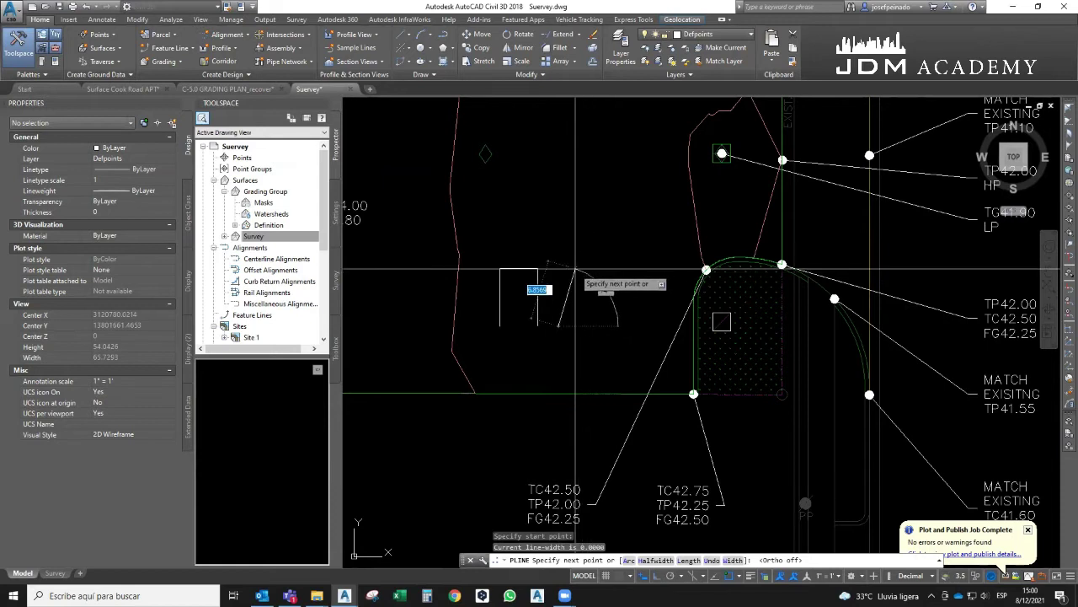
click(577, 270)
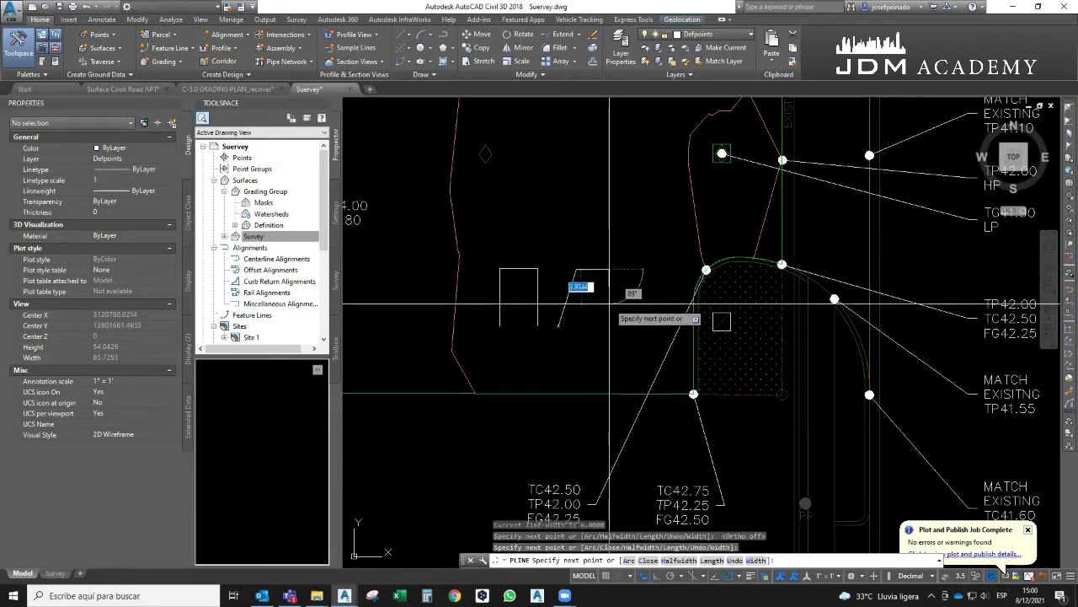
click(609, 302)
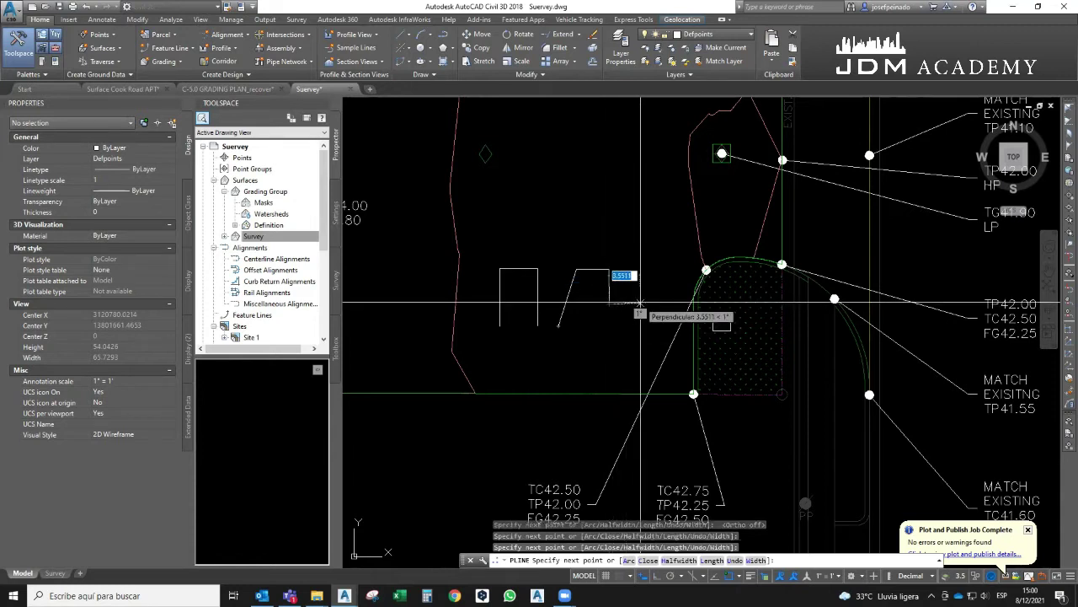
click(638, 303)
key(Escape)
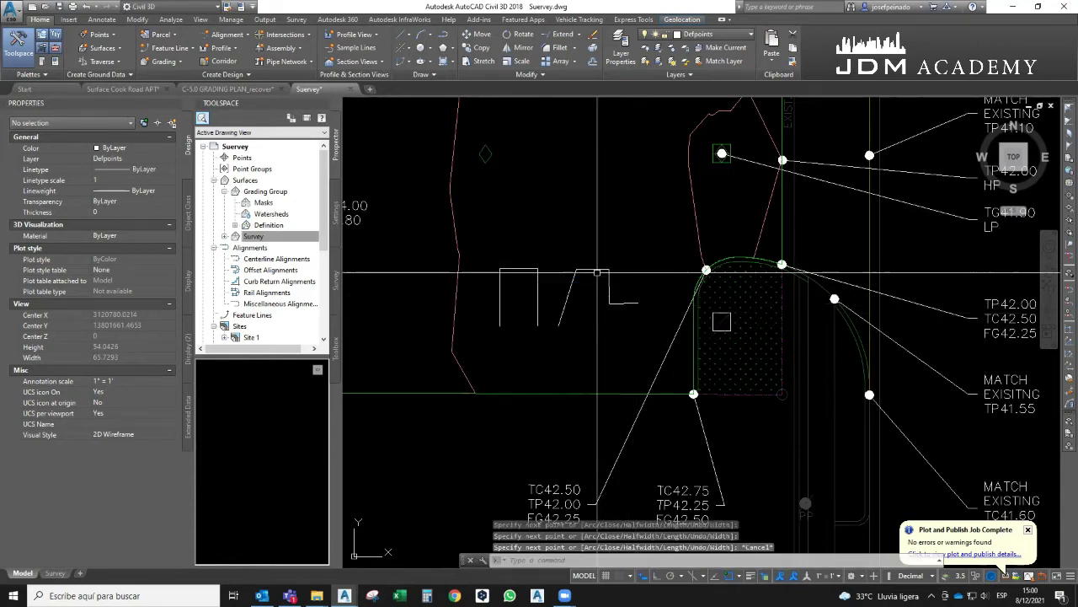
scroll(649, 286, up, 2)
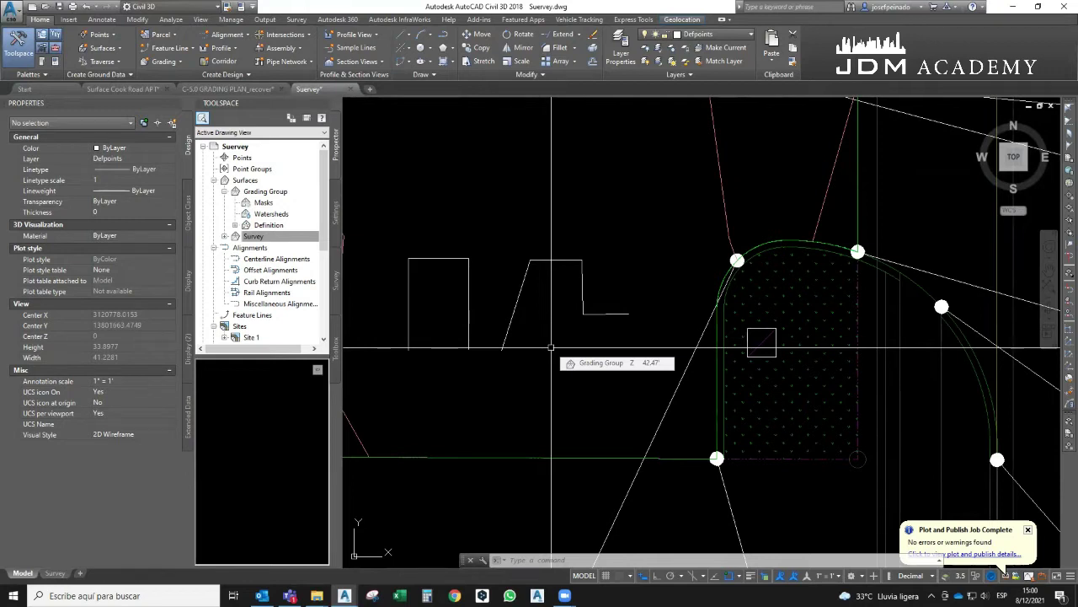
Trace a PL polyline from the pad's lower-left corner, up its left edge and around the curb return
text(pl)
key(Return)
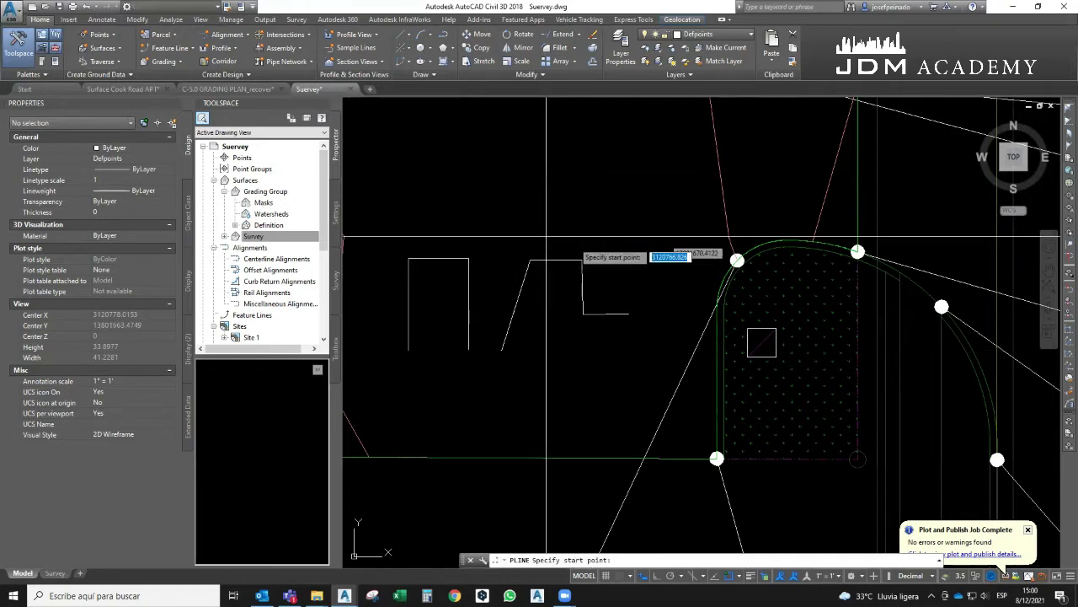
scroll(812, 439, up, 2)
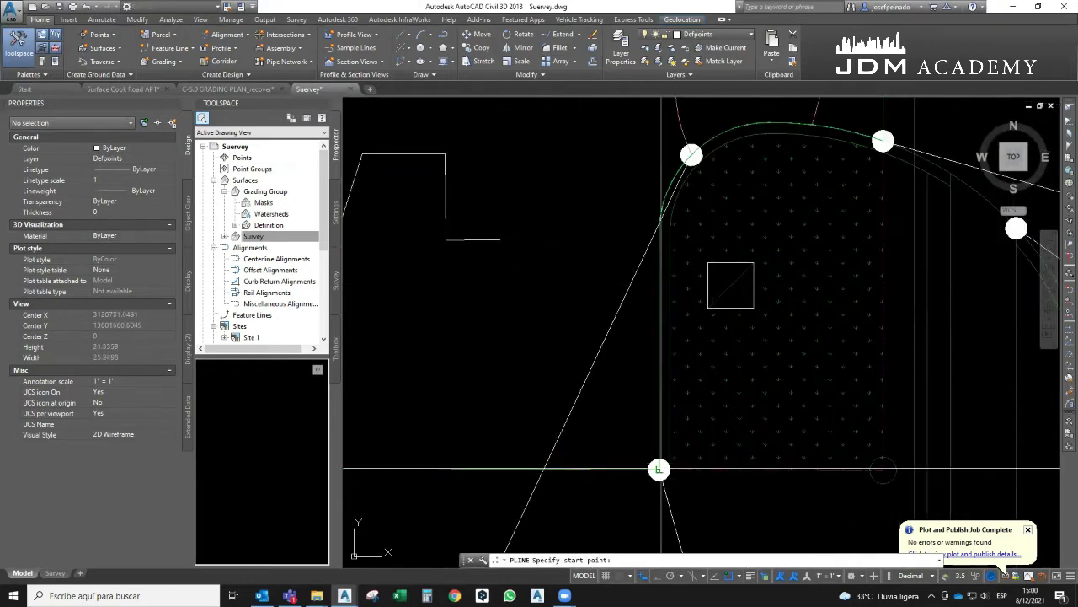
click(660, 469)
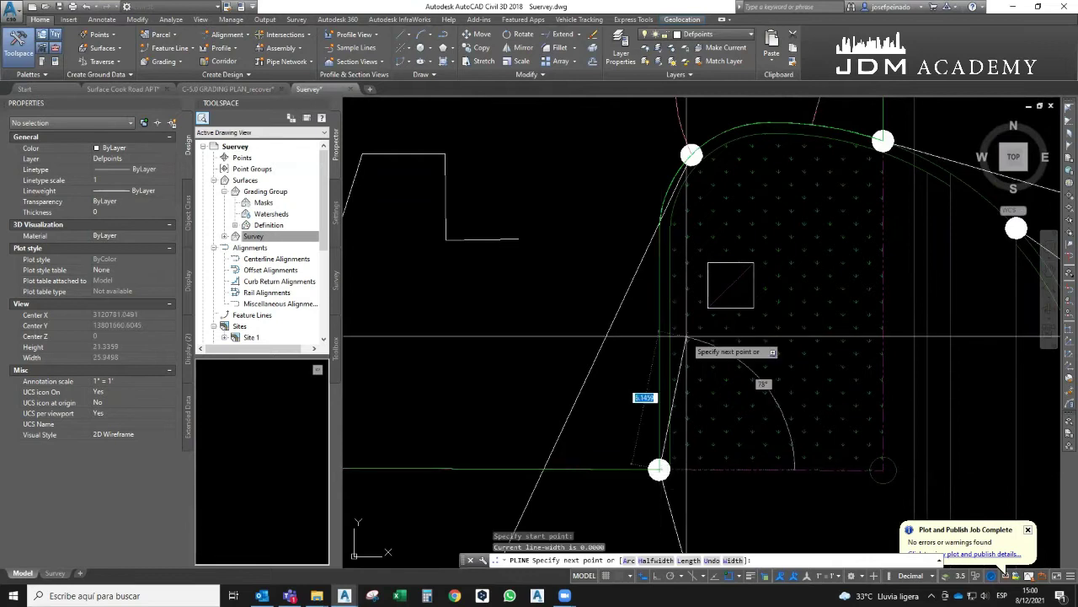
click(659, 227)
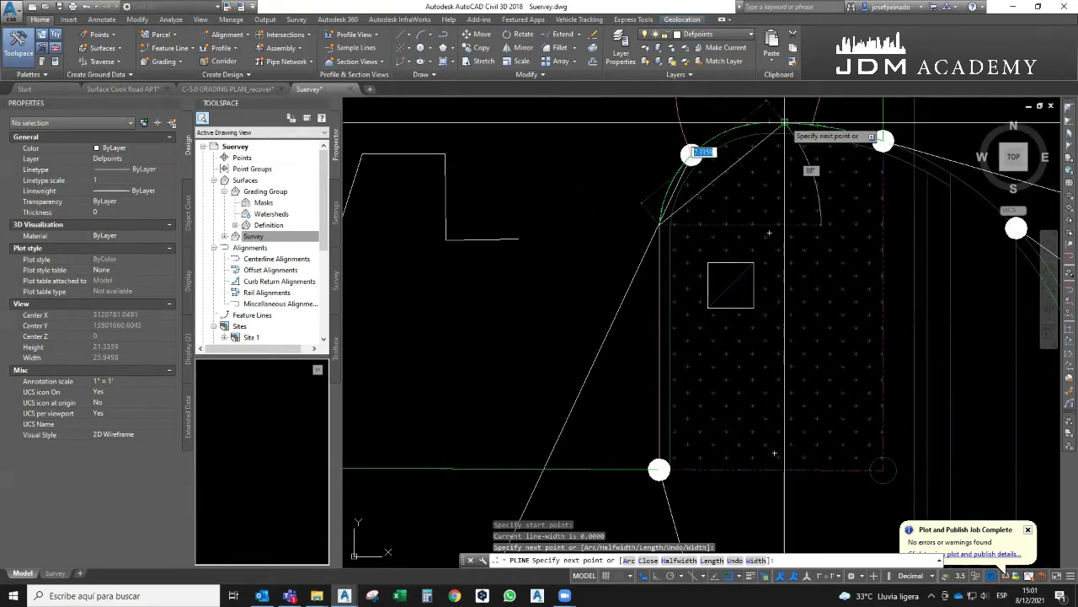
click(785, 124)
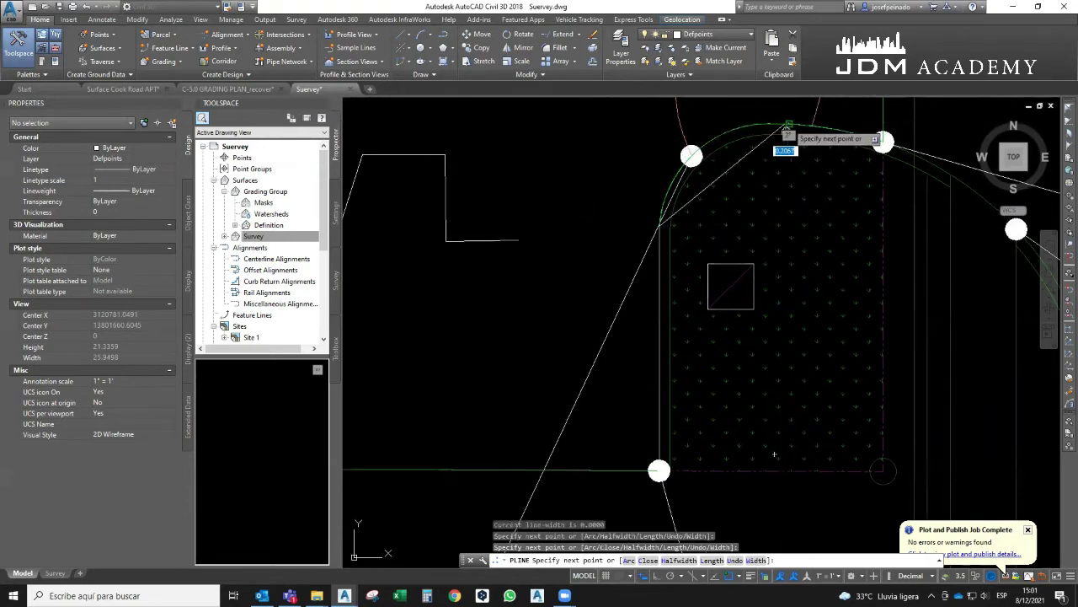
middle_drag(883, 140, 813, 246)
click(813, 246)
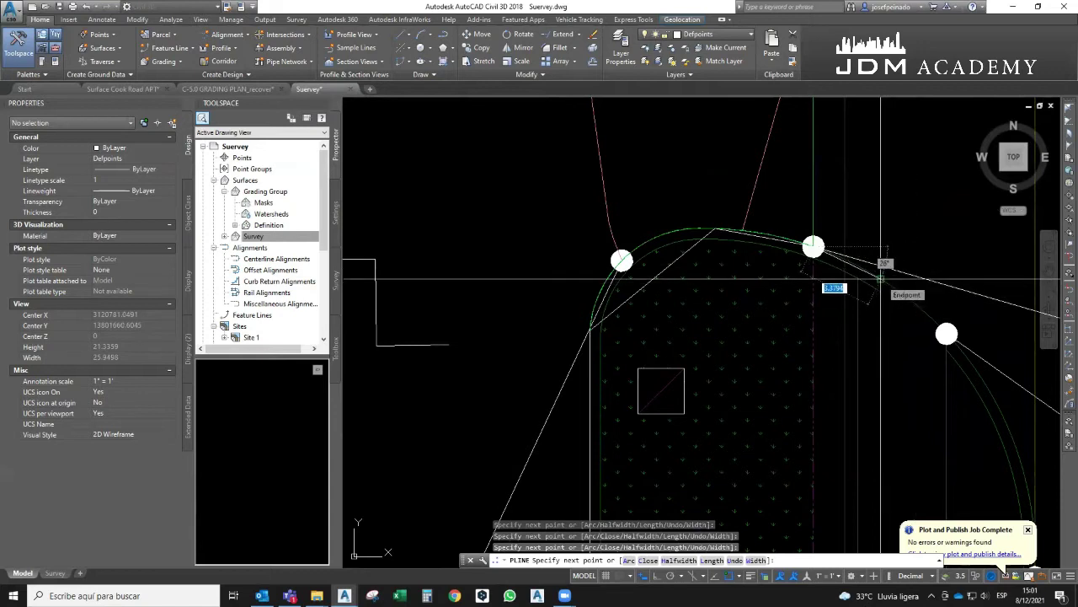
key(Escape)
scroll(888, 311, down, 2)
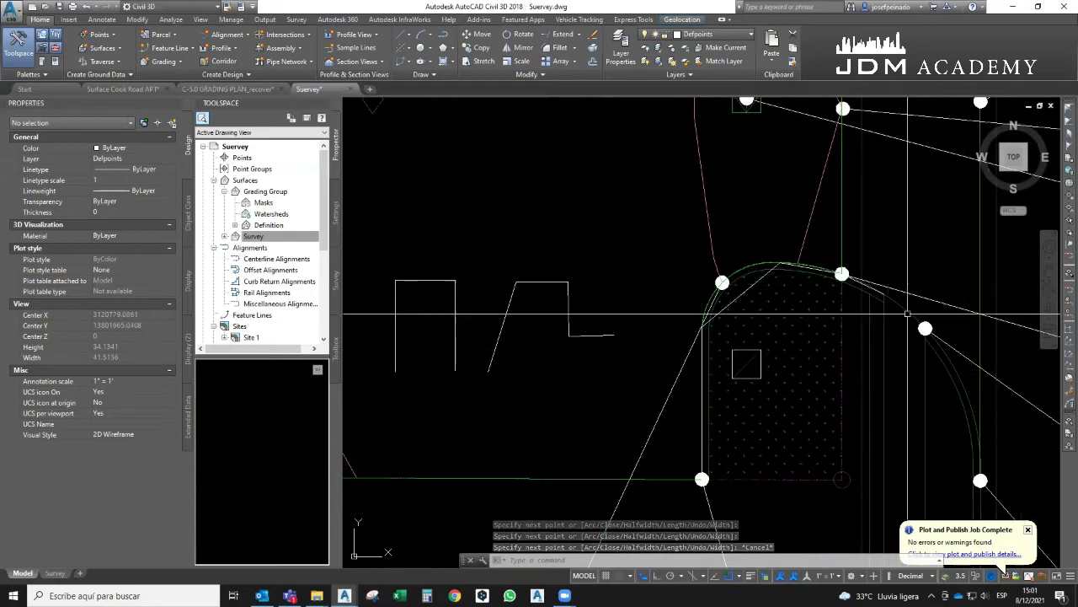
scroll(759, 299, up, 2)
Extend the traced polyline with an arc around the corner and a final vertex
click(741, 289)
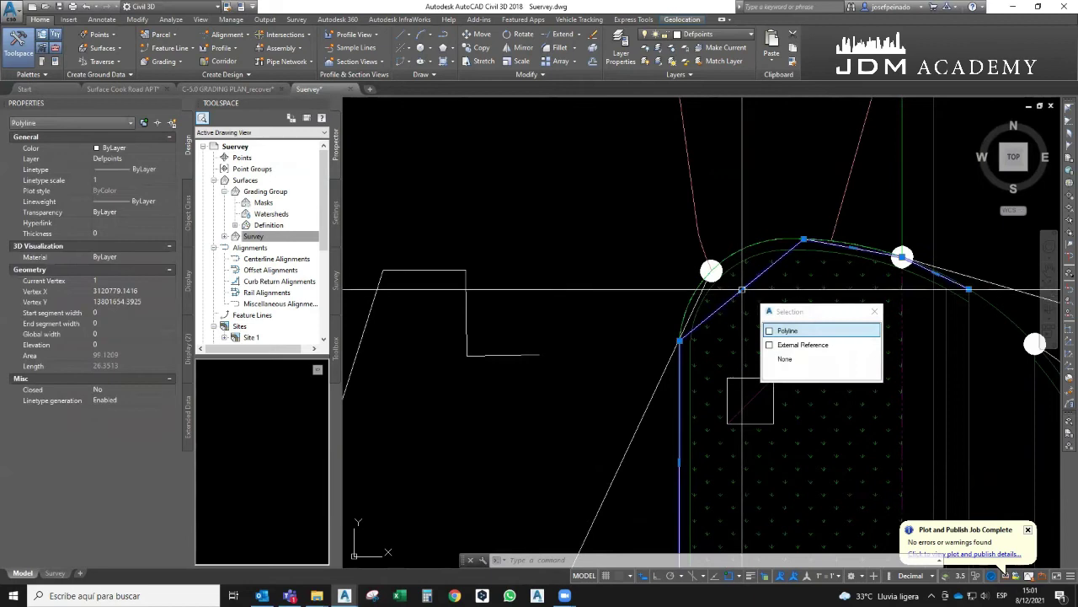
click(790, 334)
click(792, 237)
scroll(944, 367, up, 1)
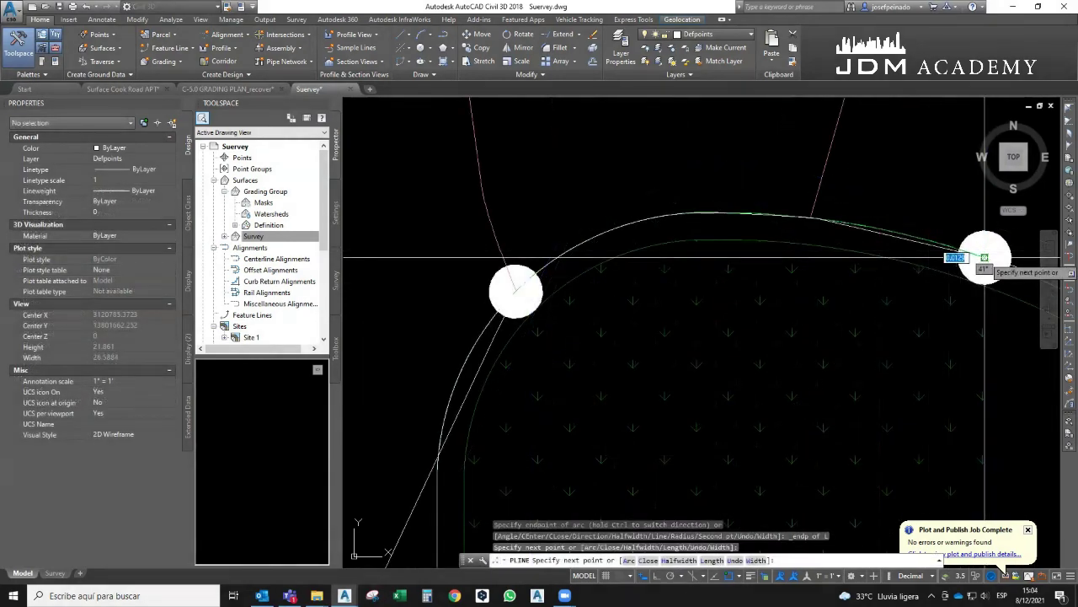
click(893, 291)
key(Escape)
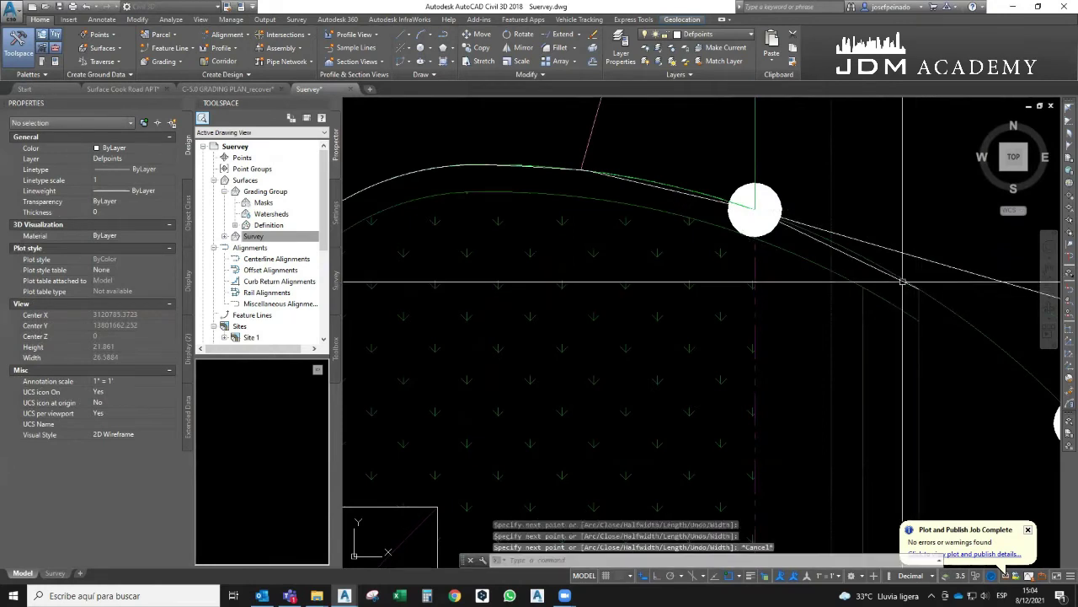
Try converting a curb-return segment into an arc, then undo the edit
click(852, 254)
mouse_move(836, 251)
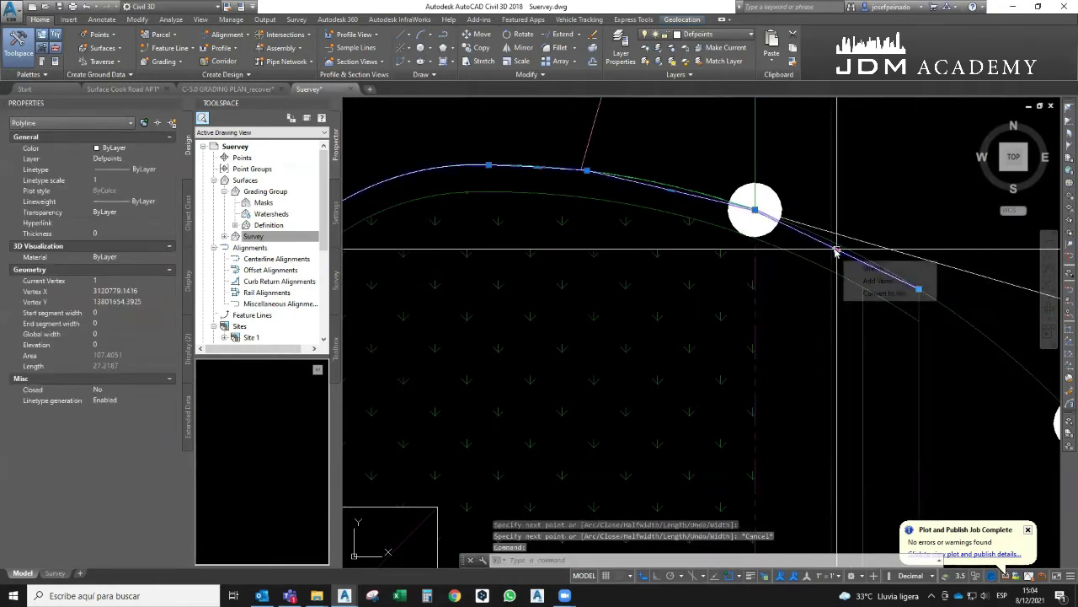
click(883, 292)
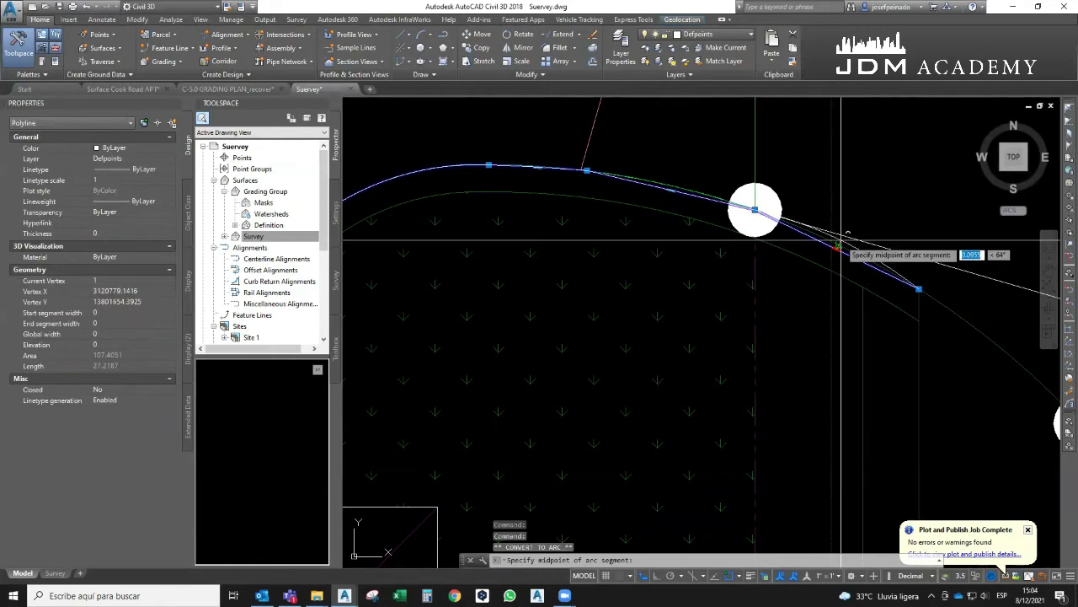
click(840, 241)
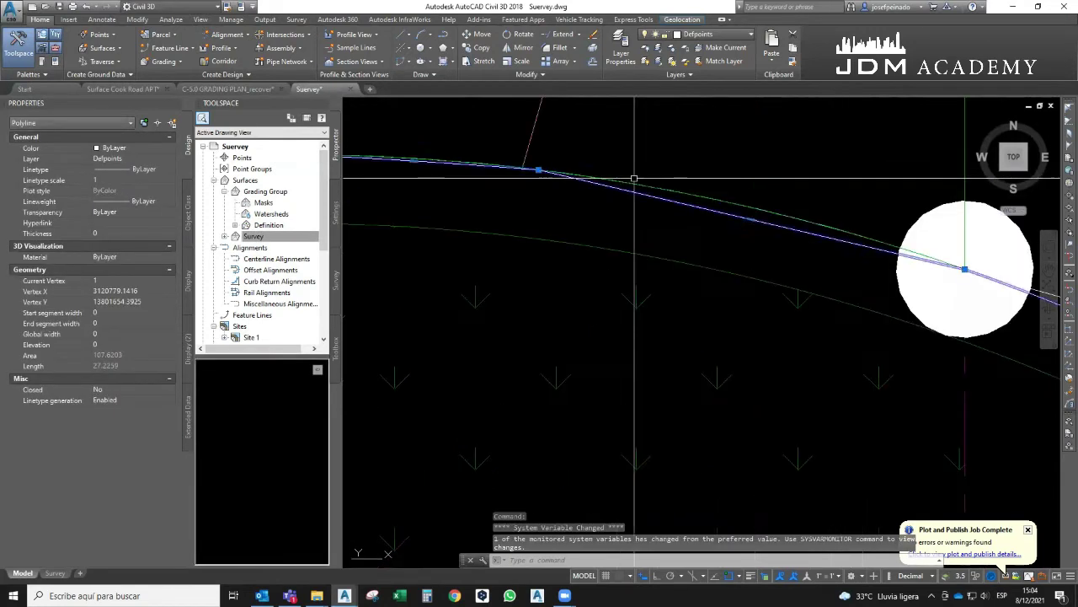
scroll(786, 234, up, 3)
key(Escape)
key(ctrl+z)
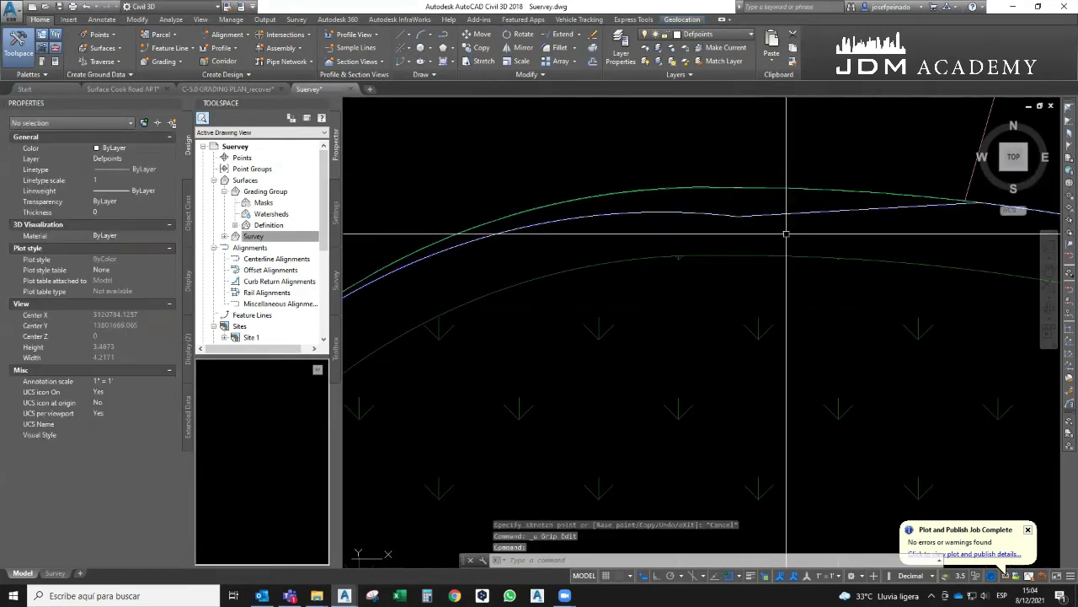
Turn the polyline segment into an arc and zoom out to see the whole curve
click(843, 195)
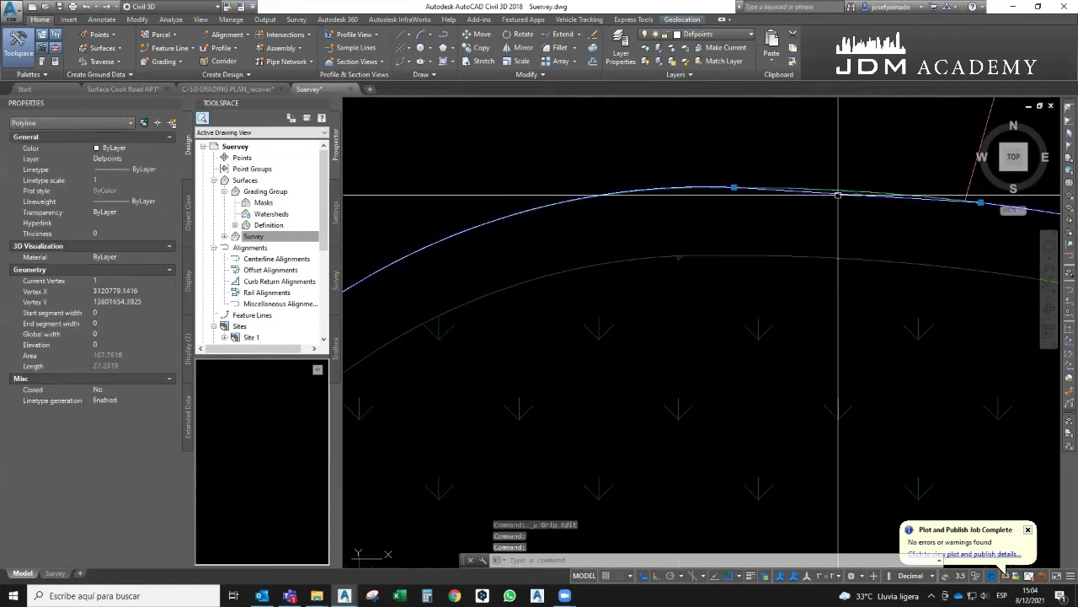
mouse_move(857, 196)
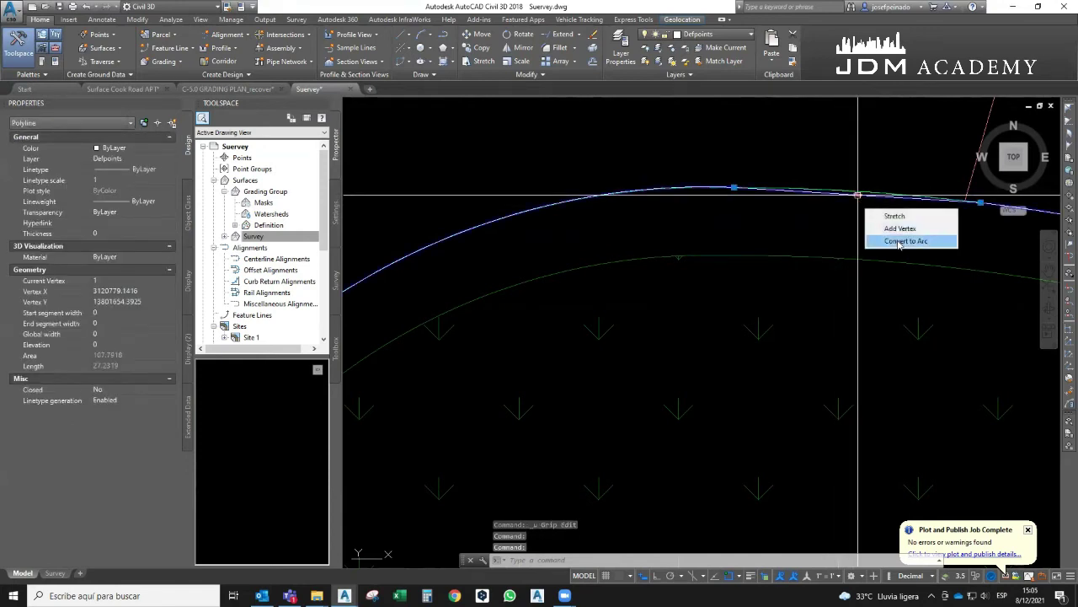
click(900, 242)
scroll(843, 244, down, 3)
scroll(879, 263, down, 1)
scroll(722, 212, down, 2)
scroll(629, 340, down, 1)
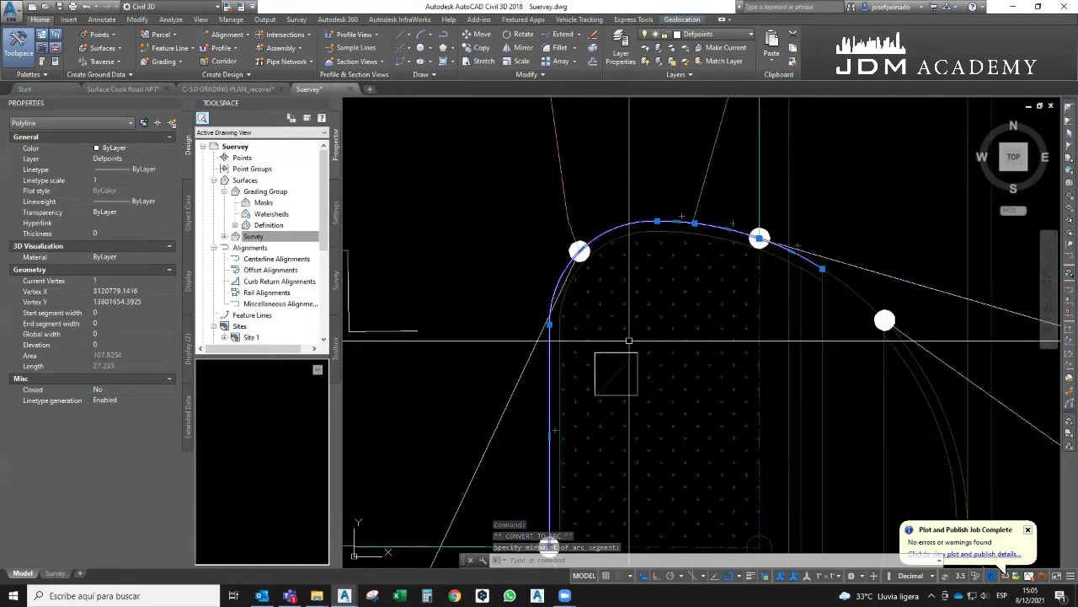
middle_drag(629, 341, 637, 257)
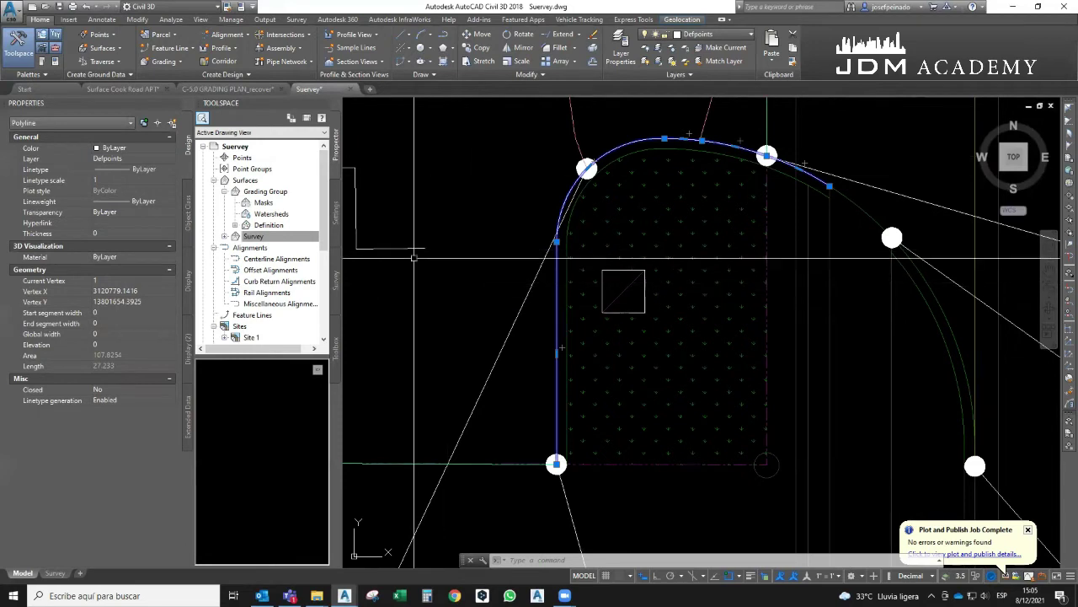
middle_drag(412, 283, 711, 299)
Clear the polyline selection and frame the curb cross-section sketch beside the corner
key(Escape)
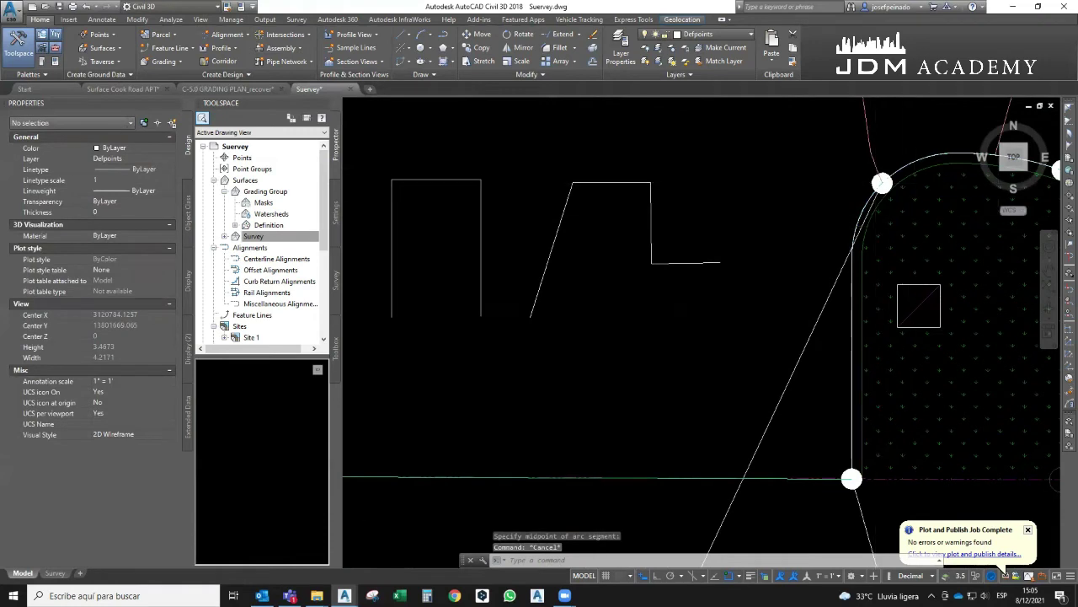
scroll(872, 212, up, 5)
scroll(873, 212, down, 5)
scroll(927, 172, up, 3)
scroll(935, 171, up, 2)
scroll(935, 171, down, 10)
scroll(935, 171, down, 4)
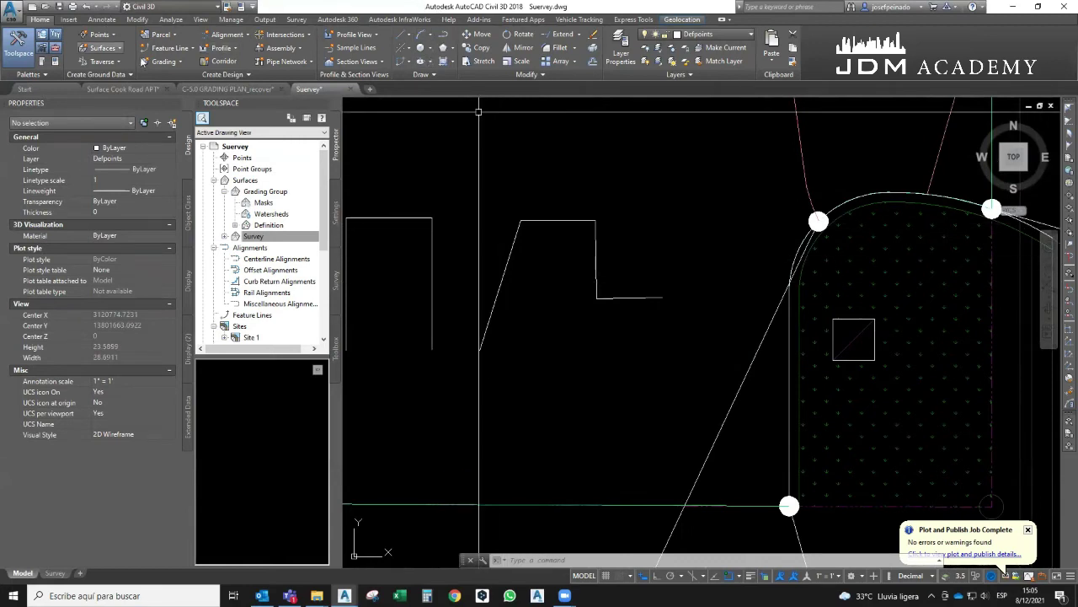
Add a linear dimension and two continued dimensions across the curb cross-section
click(103, 21)
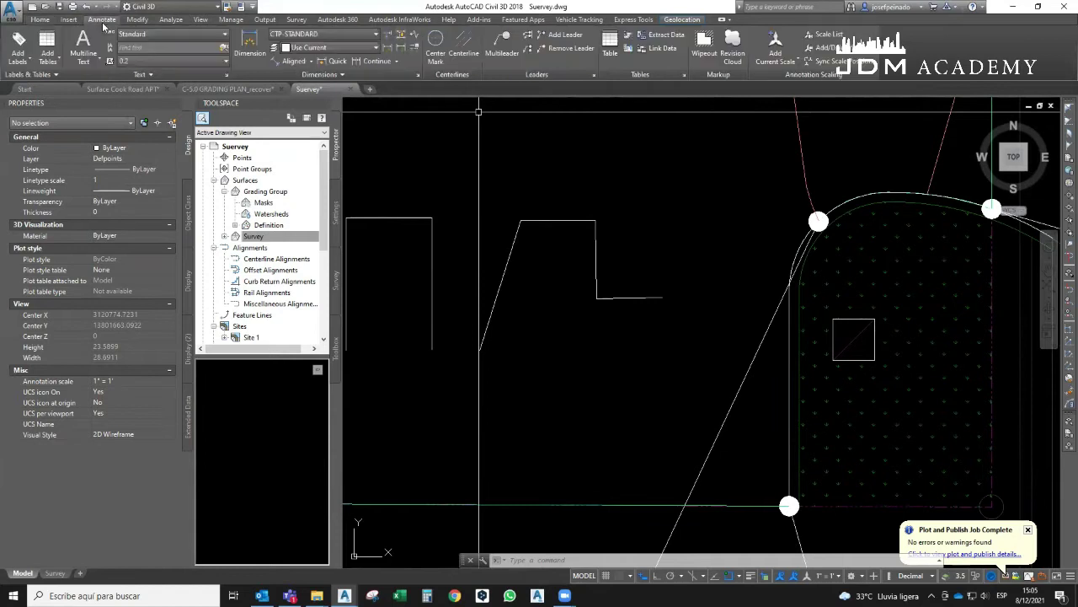
click(311, 62)
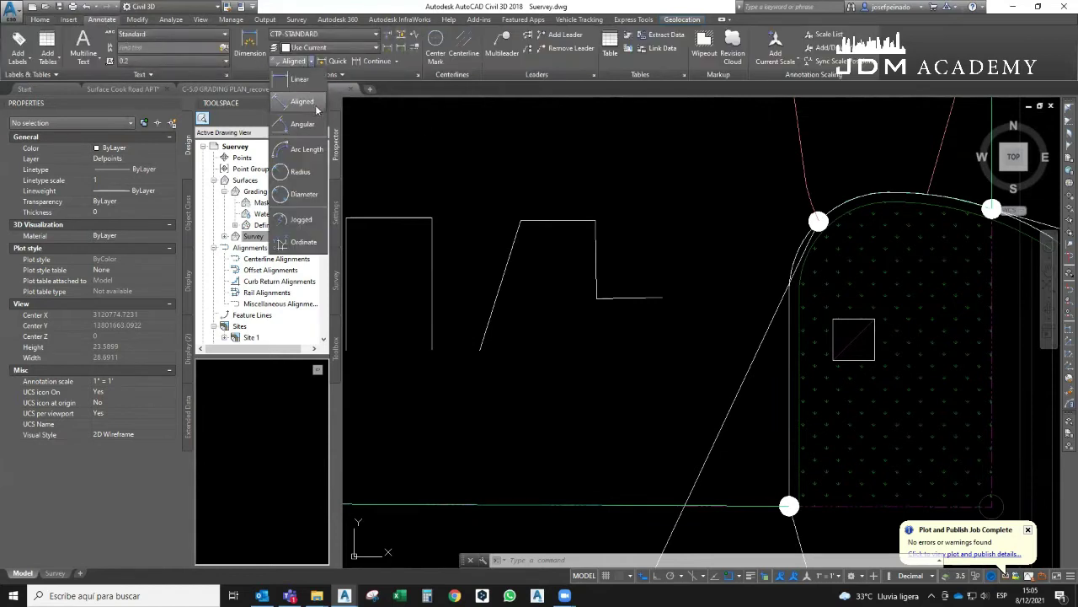
click(305, 80)
click(480, 349)
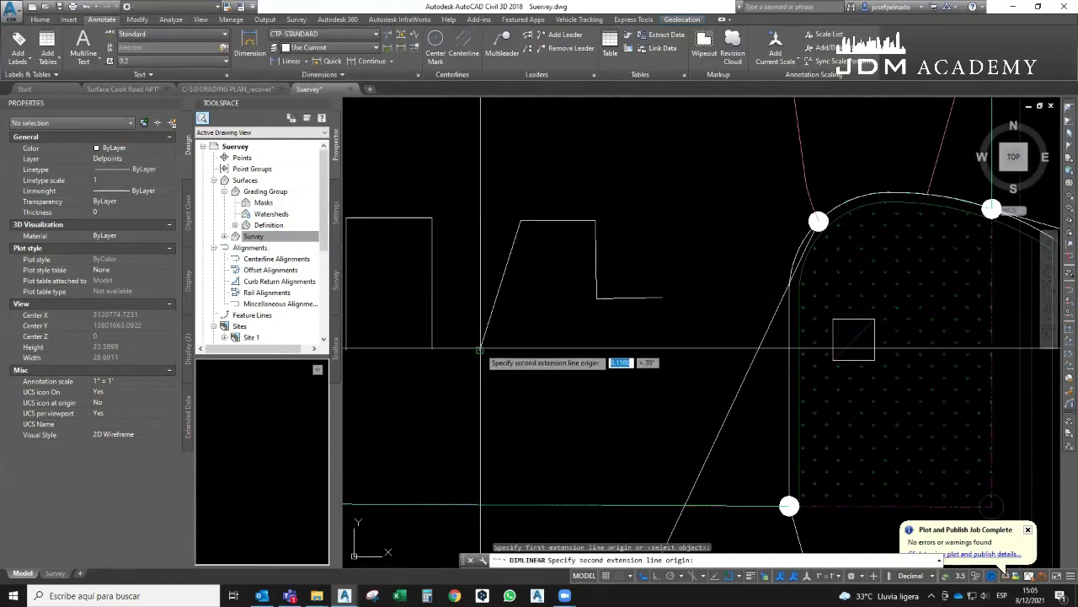
click(520, 221)
click(512, 167)
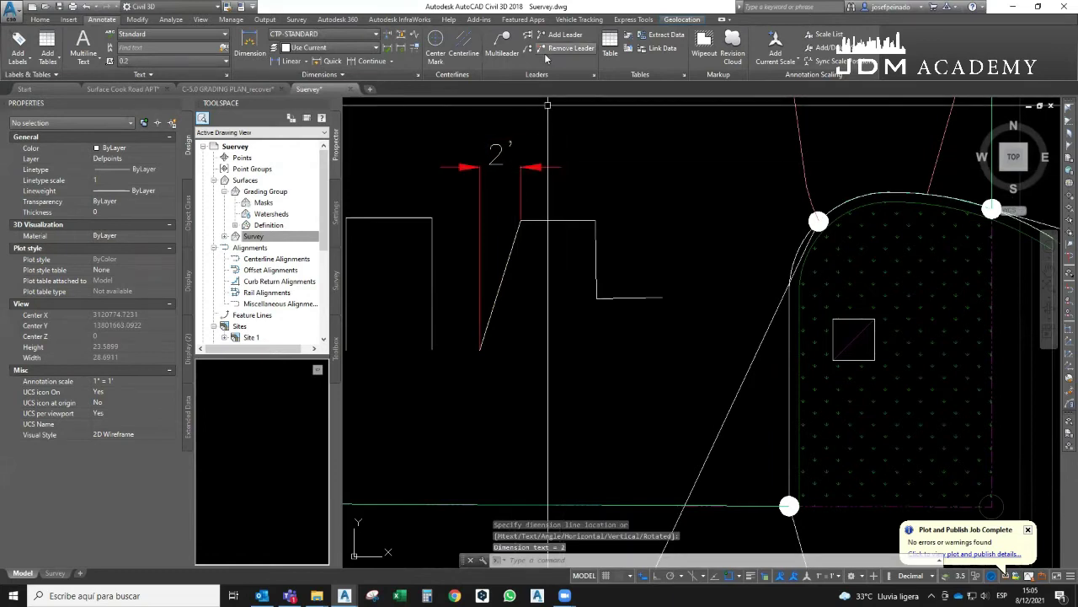
click(370, 61)
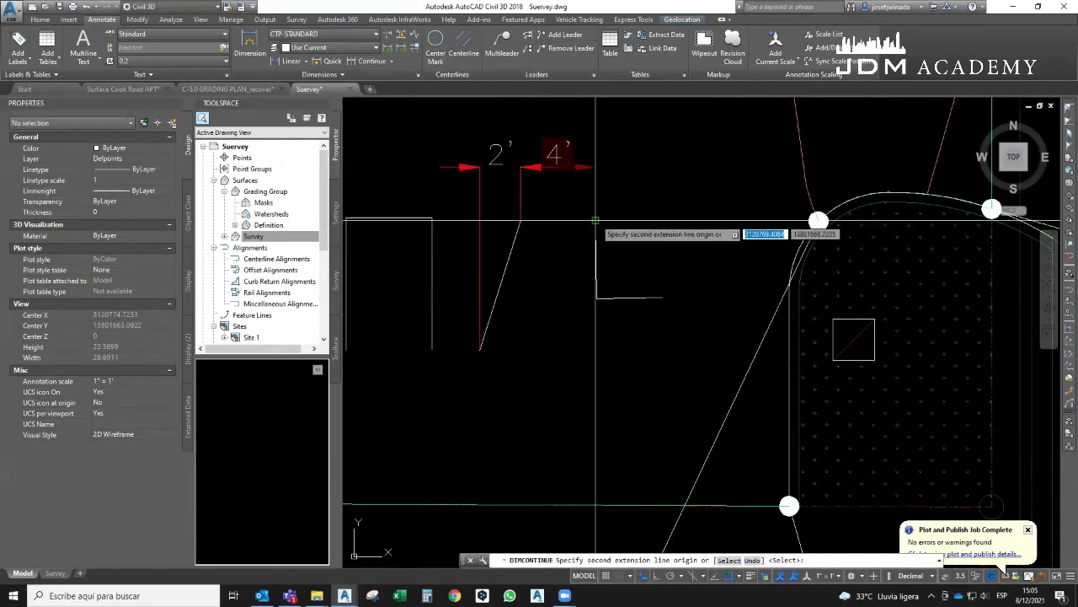
click(596, 220)
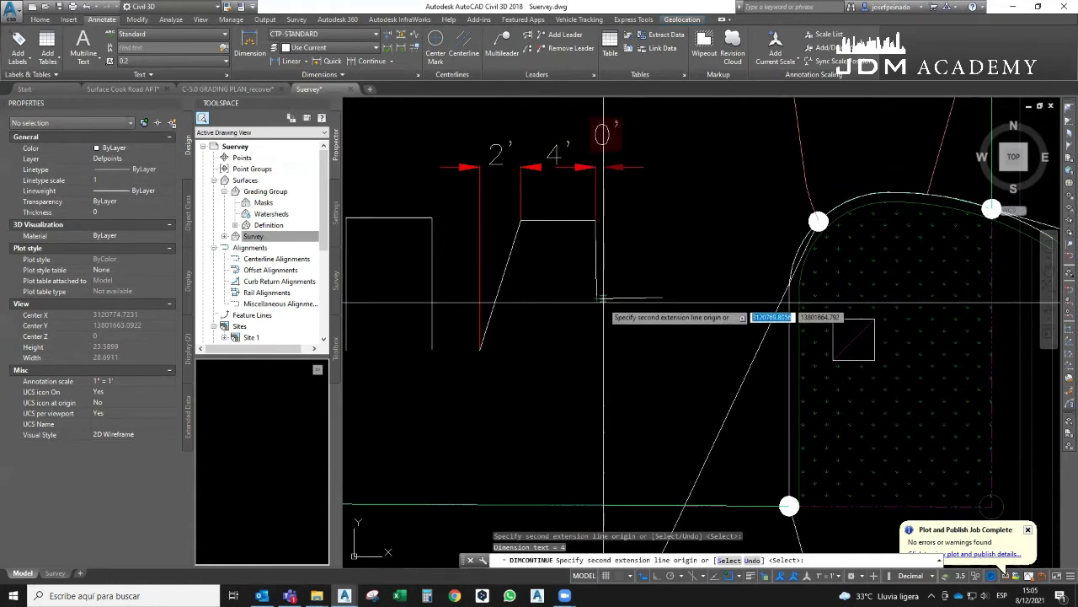
click(596, 298)
key(Escape)
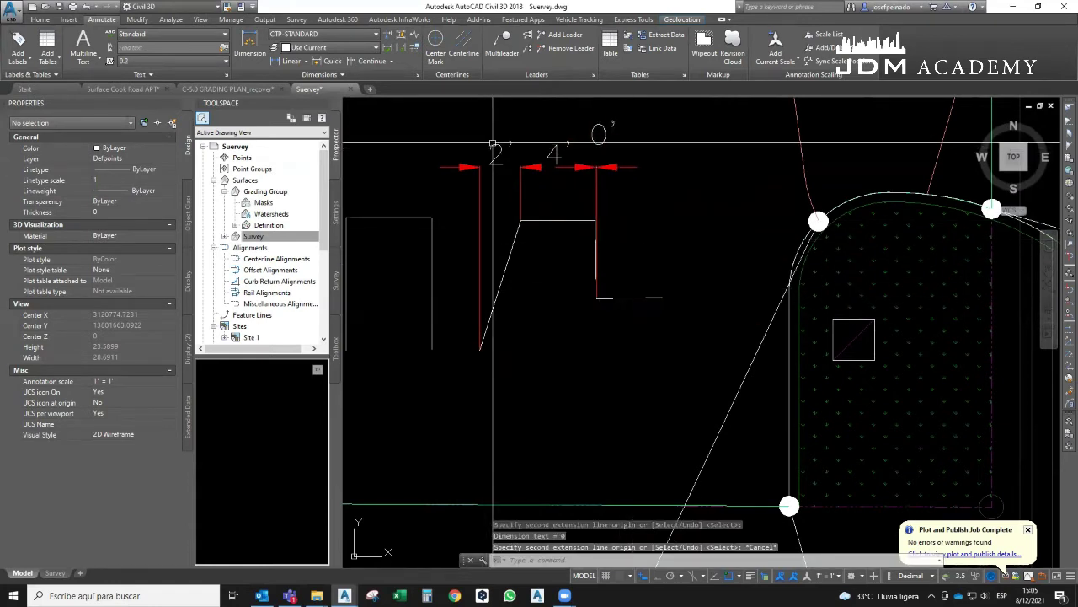
Relabel the first curb dimension to 0.165
click(500, 150)
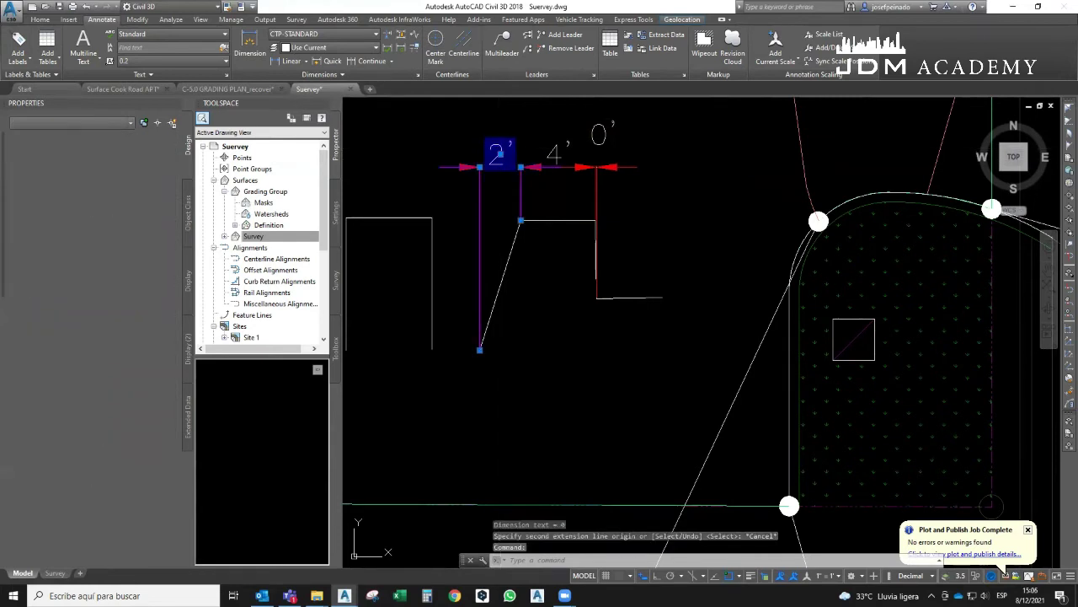
key(Escape)
double_click(506, 162)
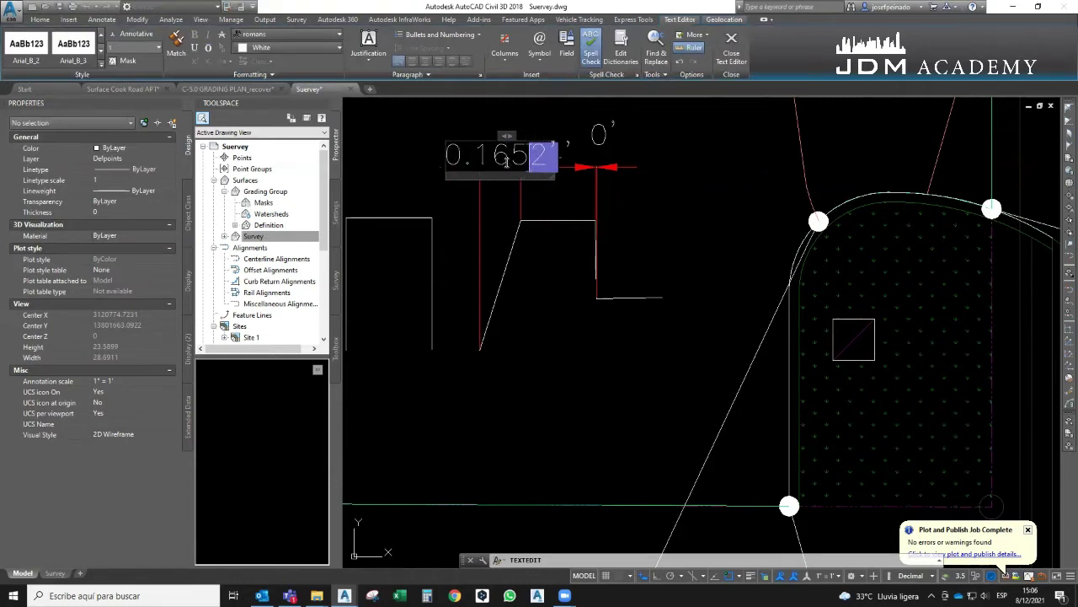
key(Escape)
click(636, 156)
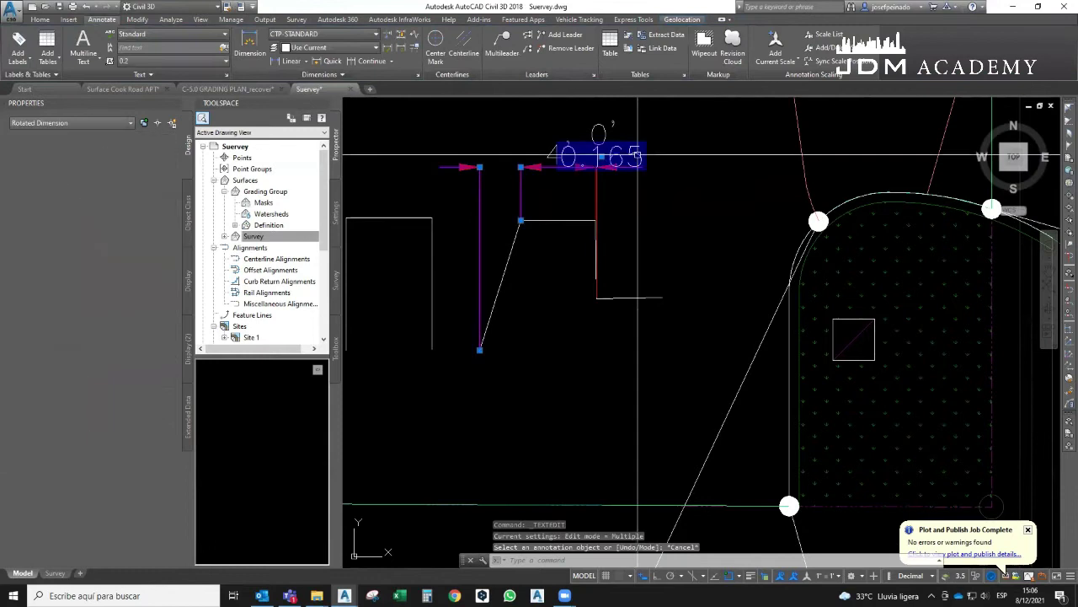
click(601, 157)
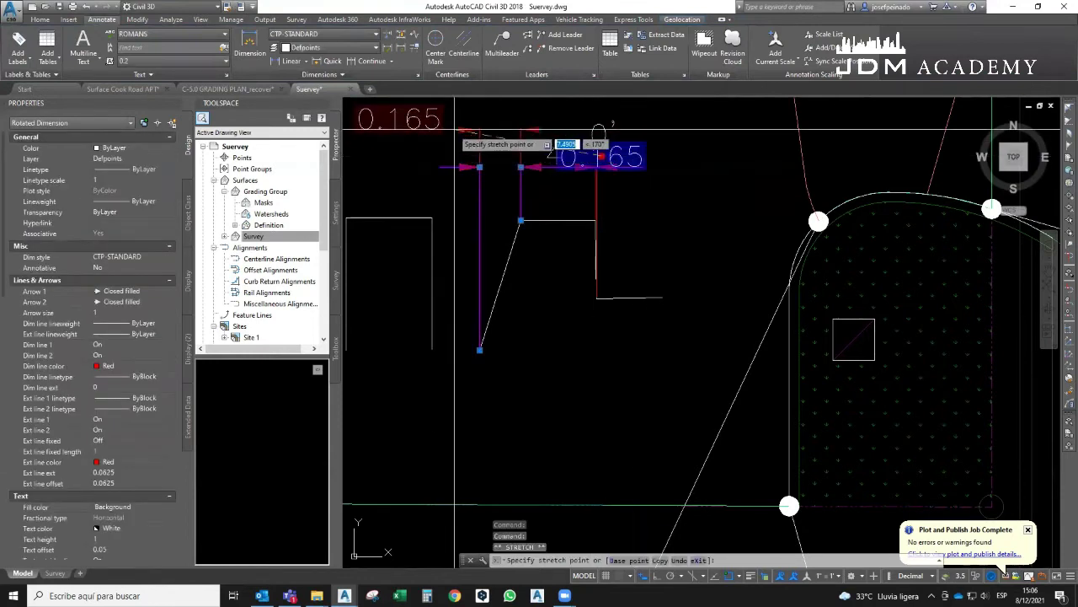
key(Escape)
Relabel the second dimension to 0.285 and lift its text above the curb
middle_drag(554, 150, 563, 178)
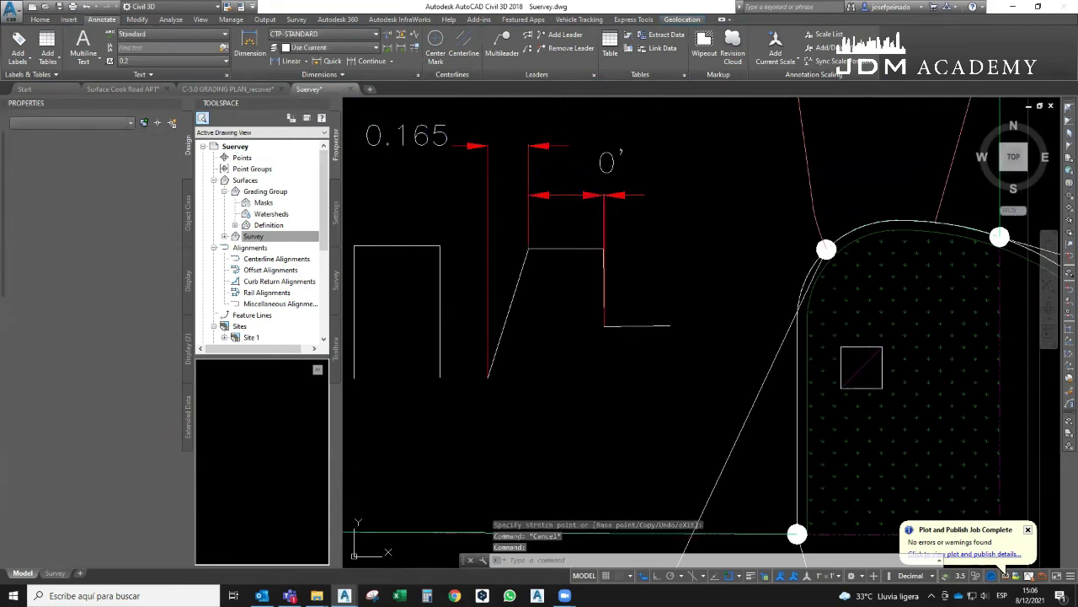
double_click(566, 182)
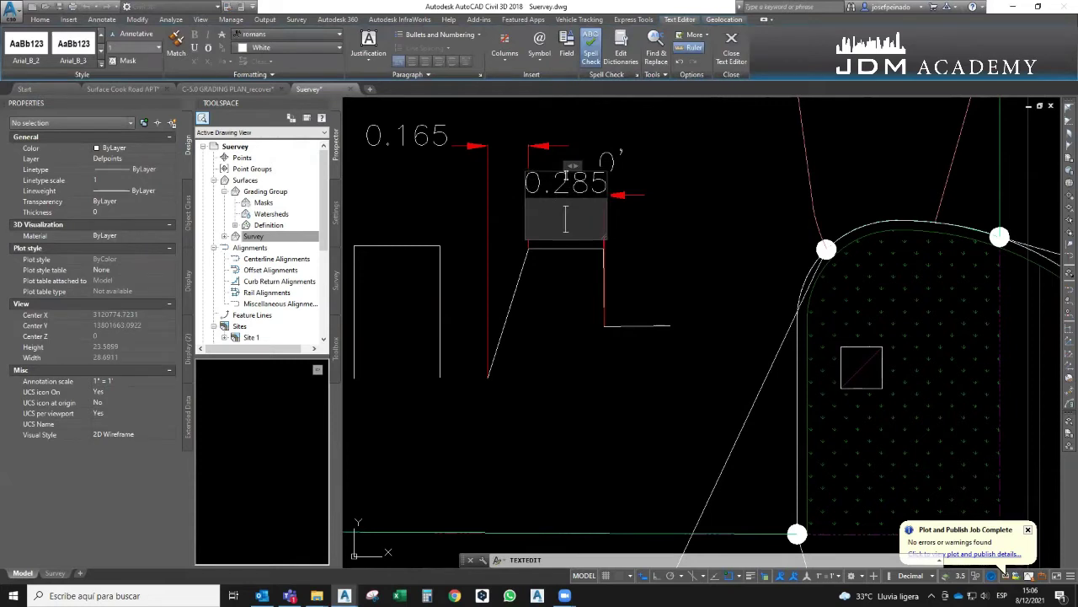
click(619, 164)
key(Escape)
click(570, 169)
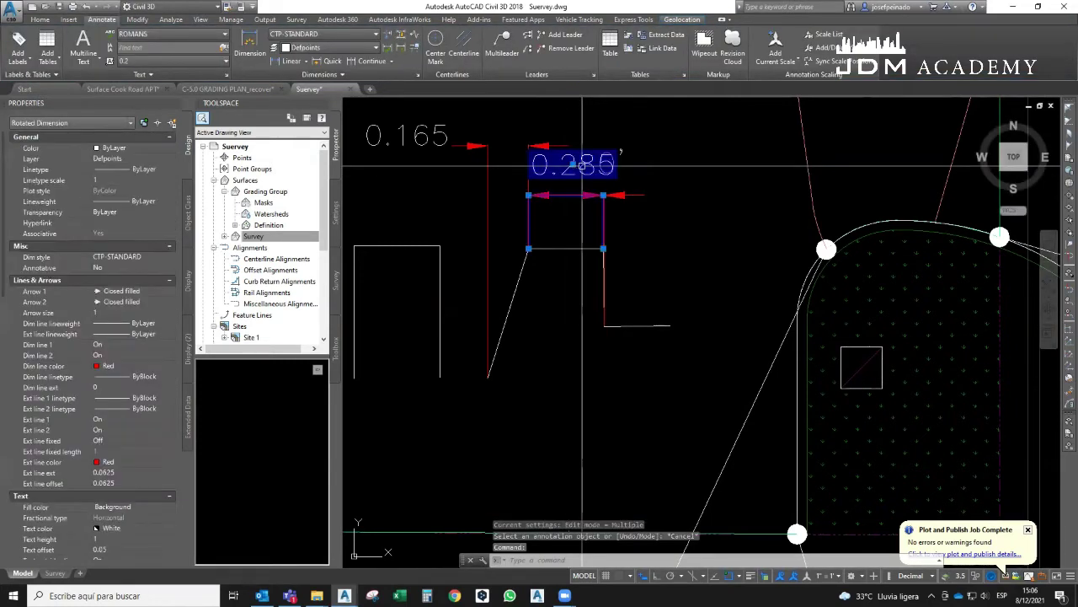
click(574, 165)
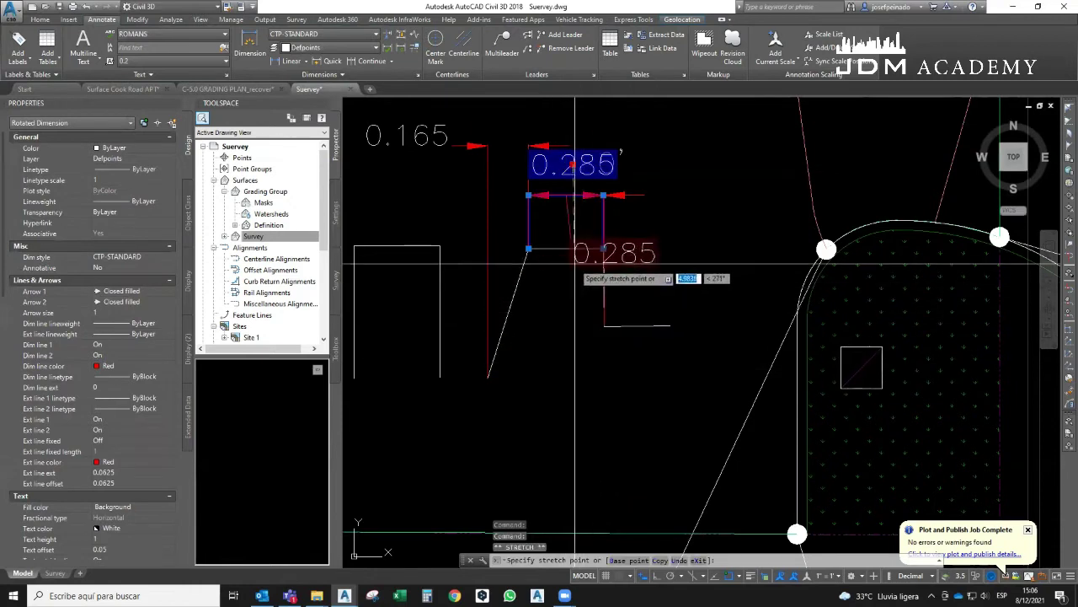
click(579, 128)
key(Escape)
Override the third dimension to 0.05 and move its text up and to the right
click(607, 164)
key(Escape)
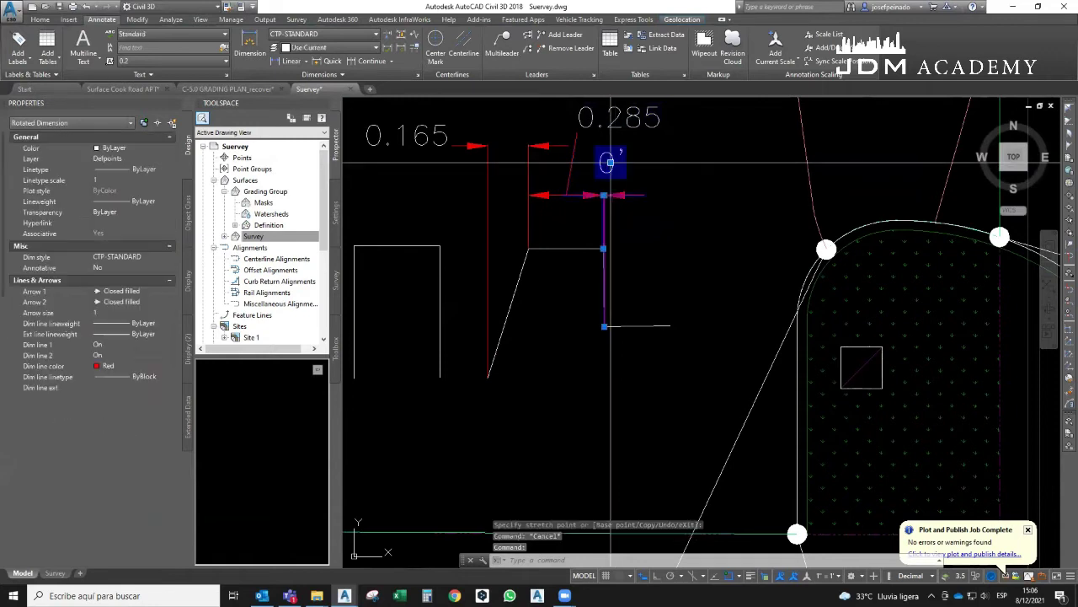
click(607, 163)
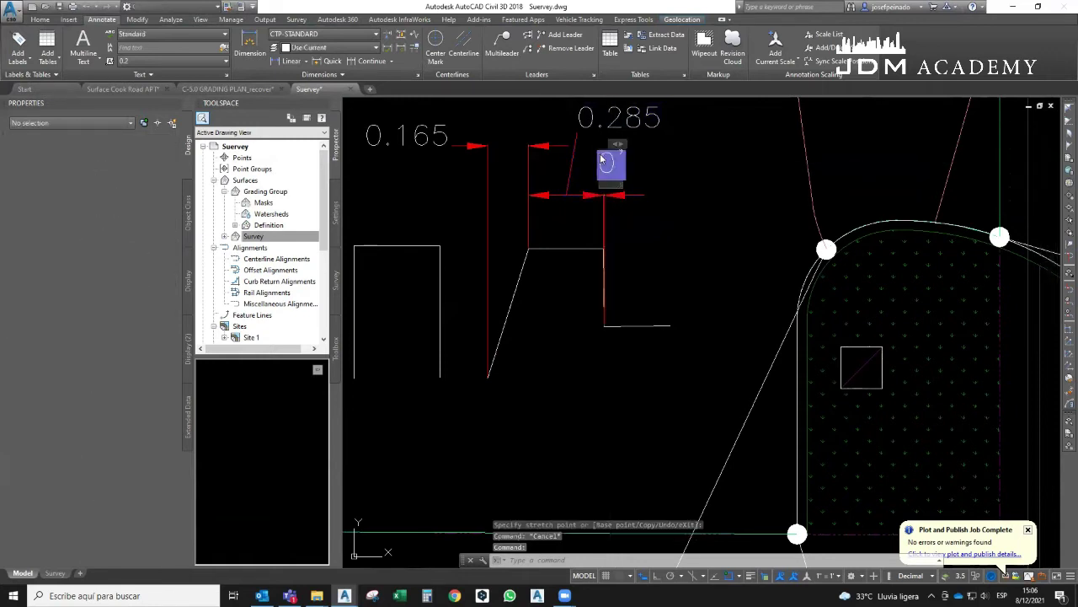
double_click(603, 160)
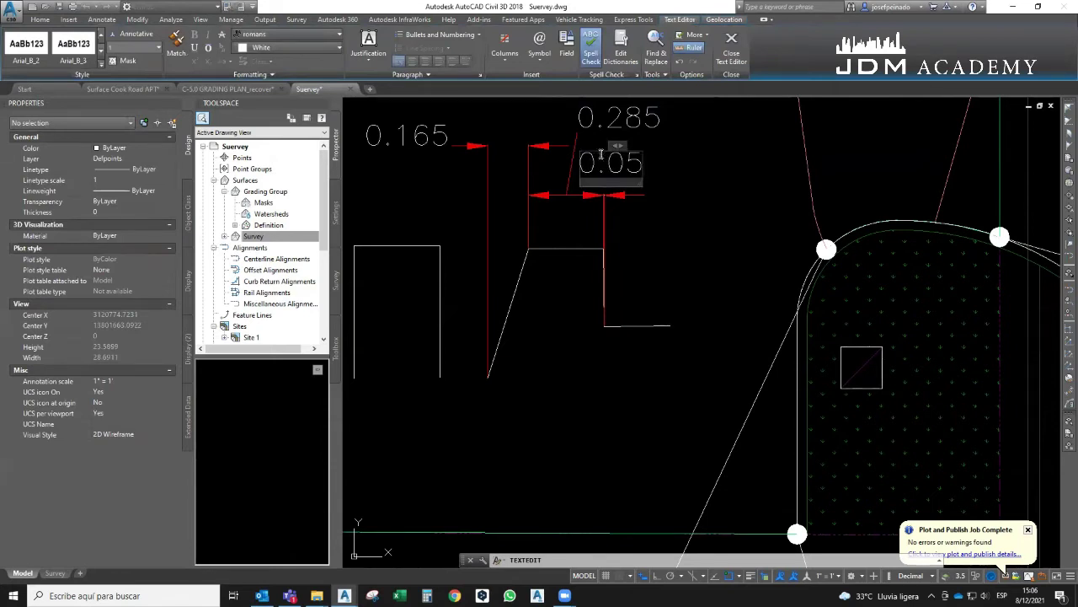
key(Escape)
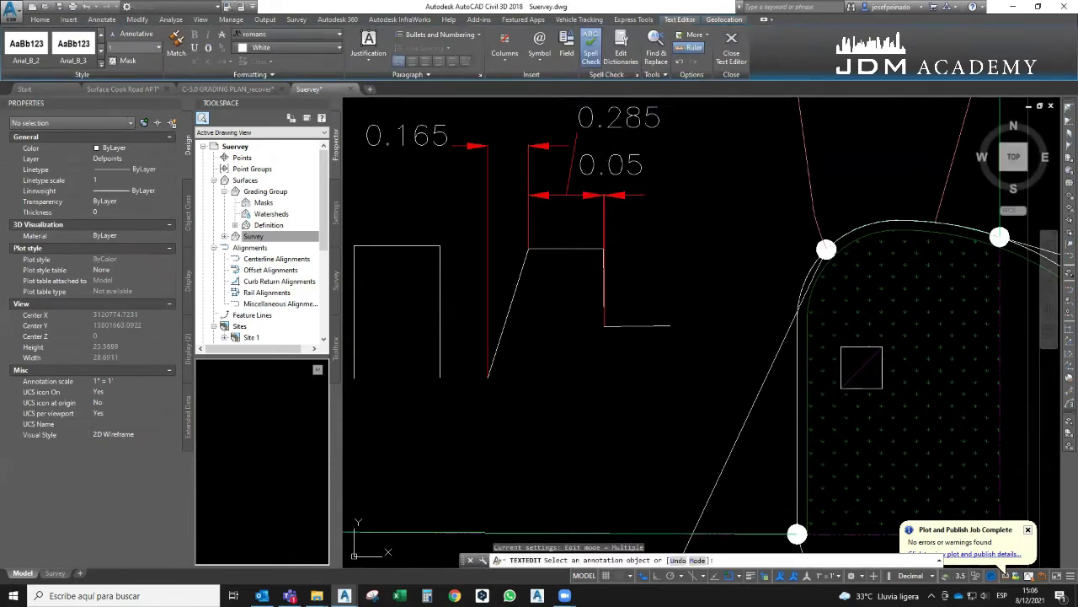
click(611, 164)
click(610, 164)
click(663, 173)
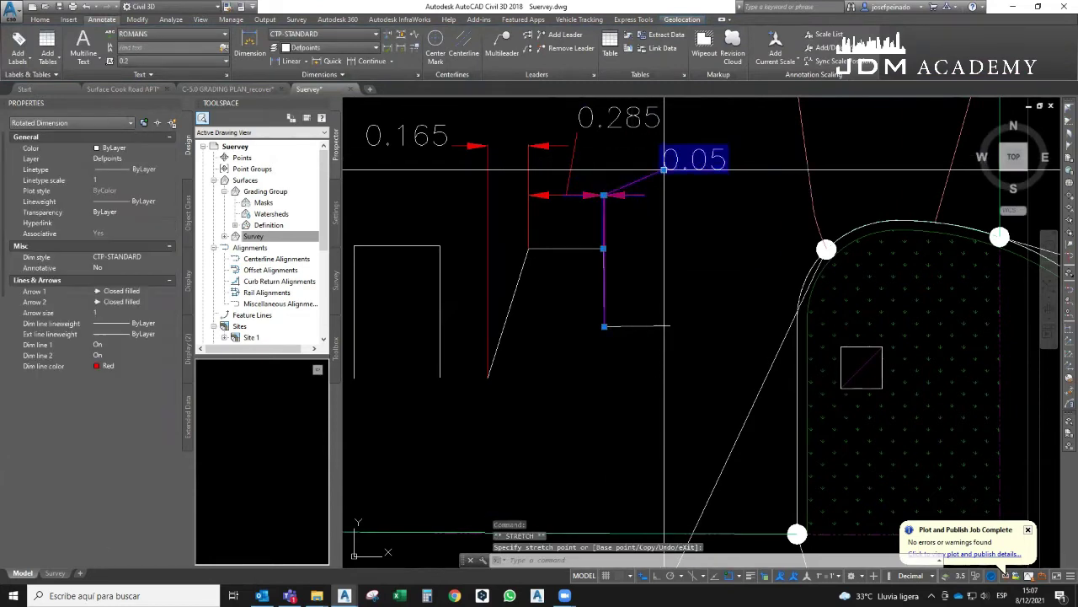
key(Escape)
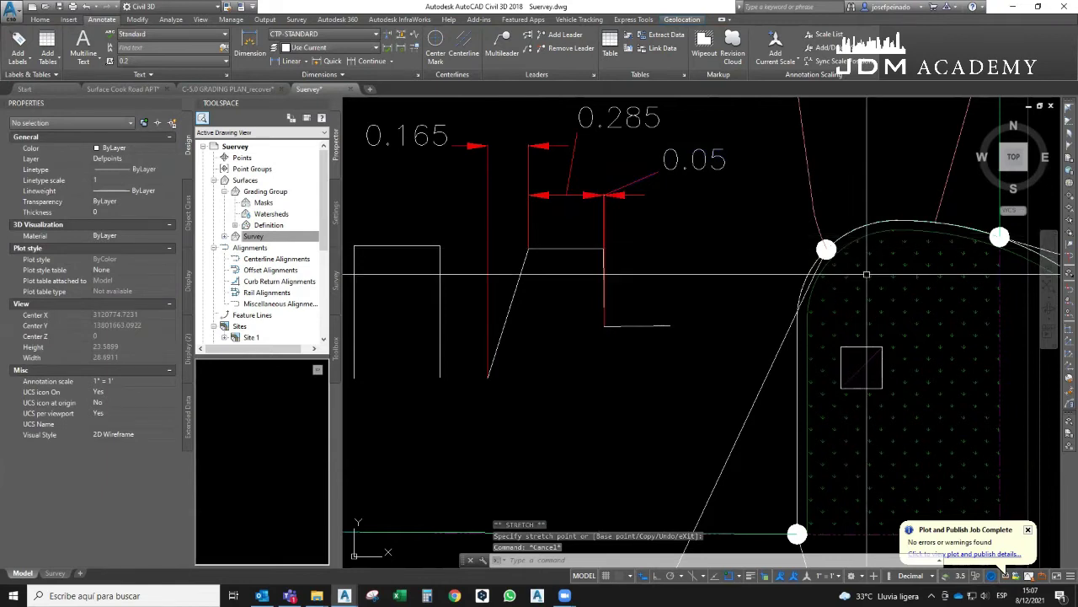
Select the curb-return polyline at the rounded corner
middle_drag(854, 309, 879, 301)
scroll(880, 302, down, 2)
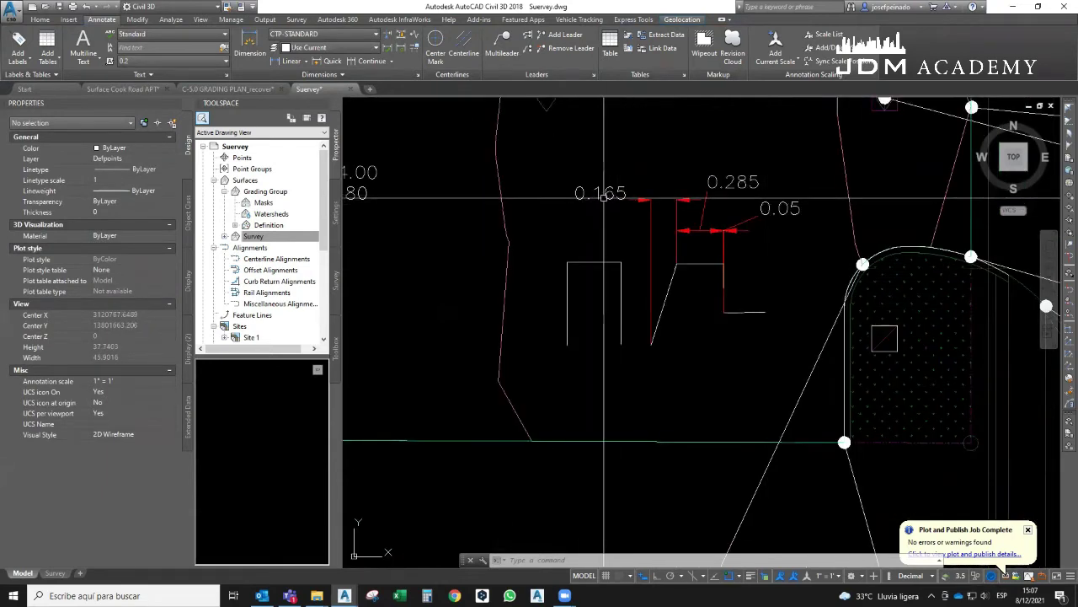
scroll(889, 265, up, 1)
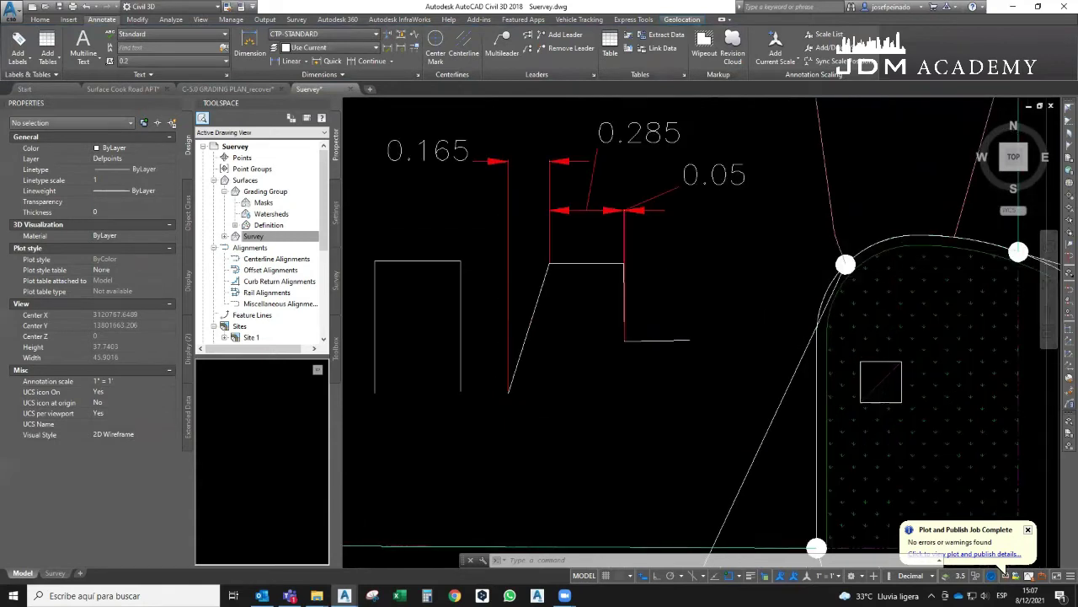
scroll(859, 243, up, 1)
scroll(859, 242, down, 1)
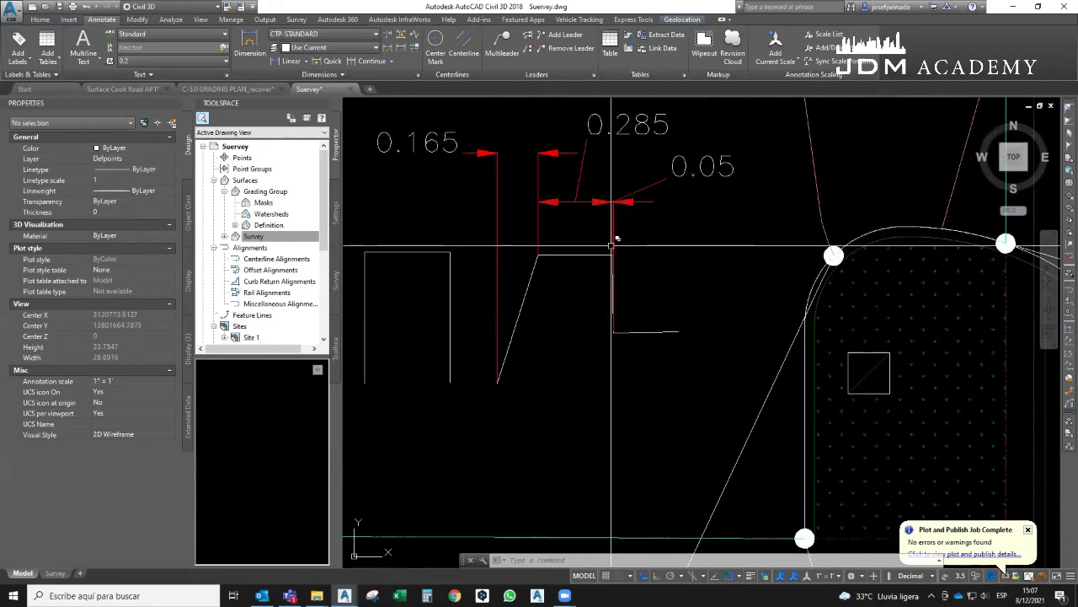
scroll(847, 272, up, 2)
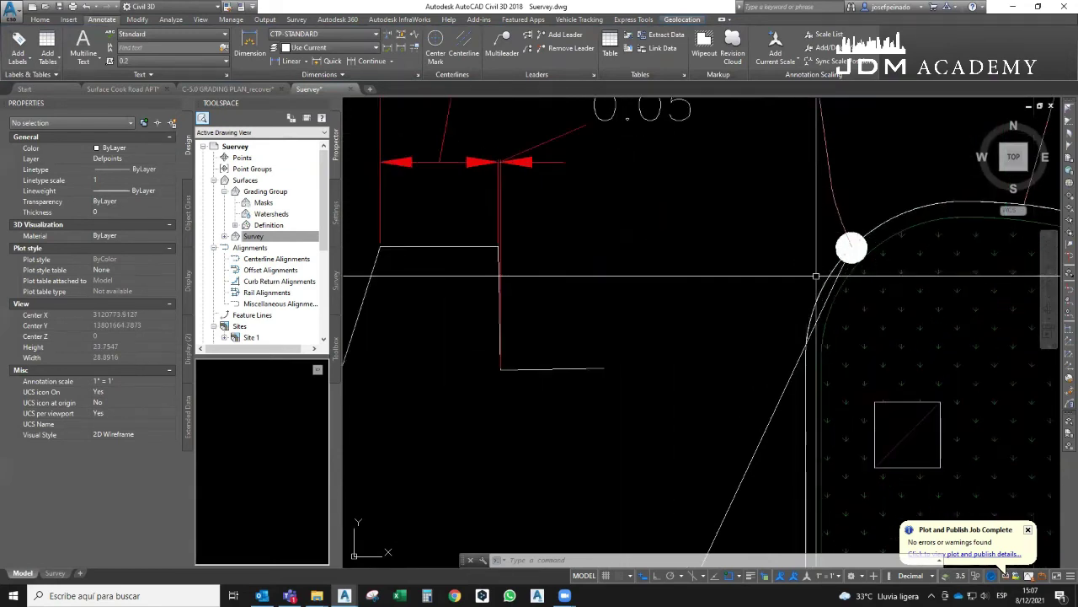
scroll(849, 280, up, 2)
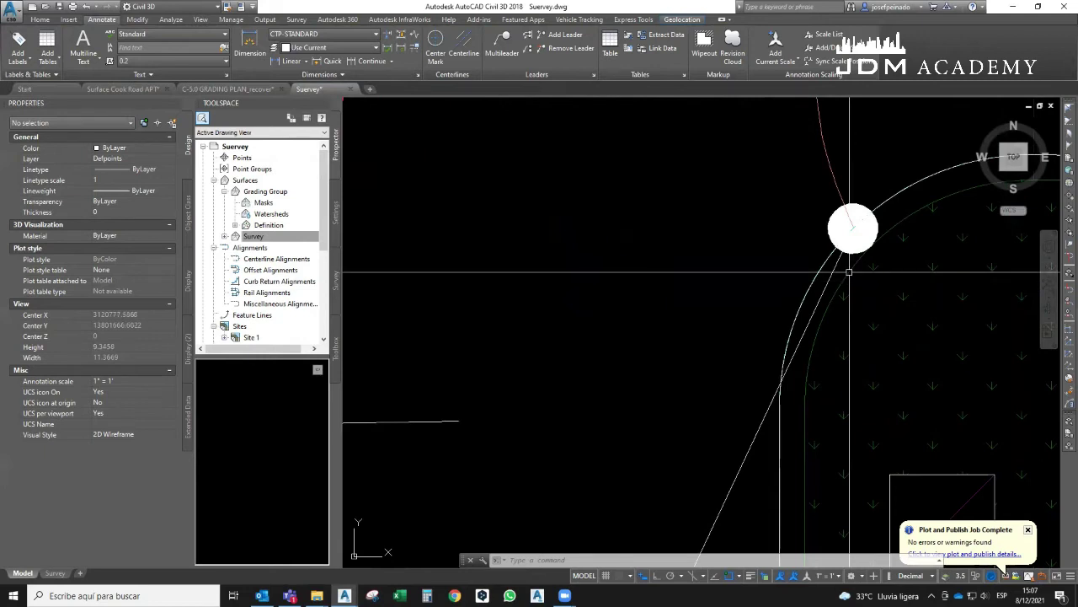
scroll(850, 272, down, 4)
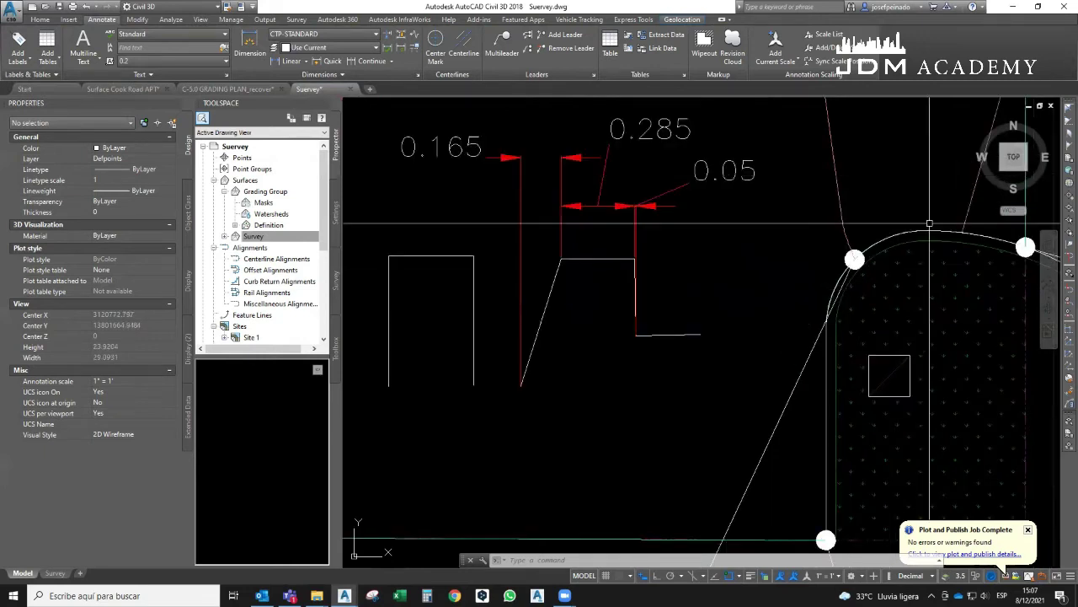
click(850, 243)
middle_drag(867, 246, 720, 180)
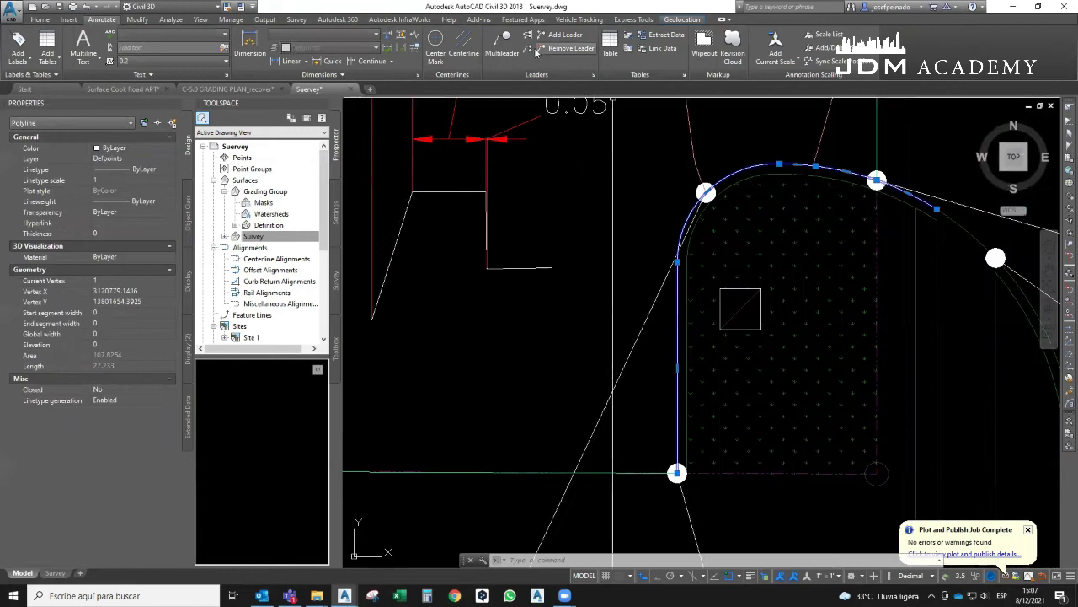
Frame the curb corner together with the 0.165, 0.285 and 0.05 dimensions
scroll(732, 174, up, 2)
scroll(737, 172, up, 3)
scroll(737, 171, down, 2)
scroll(734, 168, up, 2)
scroll(734, 163, up, 1)
scroll(727, 164, down, 2)
scroll(727, 163, down, 2)
scroll(809, 159, down, 2)
scroll(591, 158, down, 1)
scroll(592, 157, down, 2)
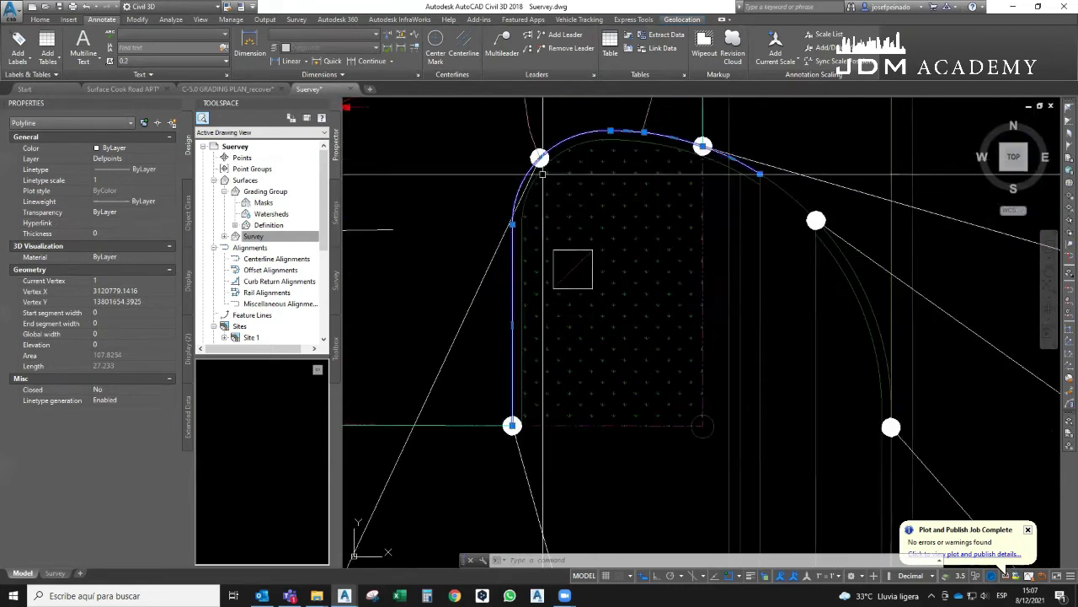
middle_drag(494, 236, 616, 255)
scroll(573, 241, down, 2)
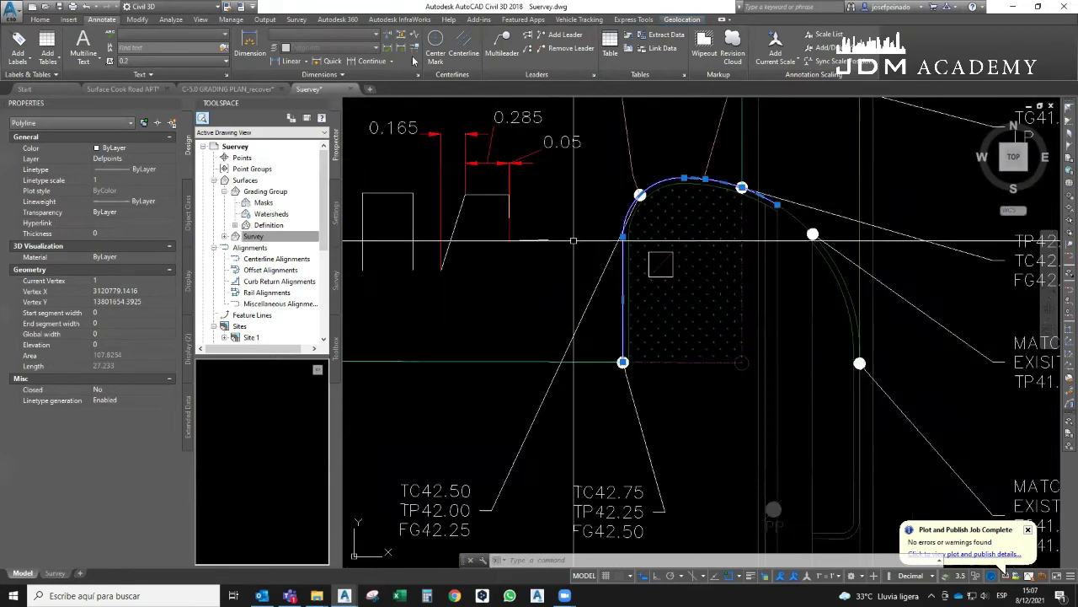
middle_drag(468, 59, 495, 114)
Offset the curb-return curve 0.165 toward the inside of the curve
click(40, 19)
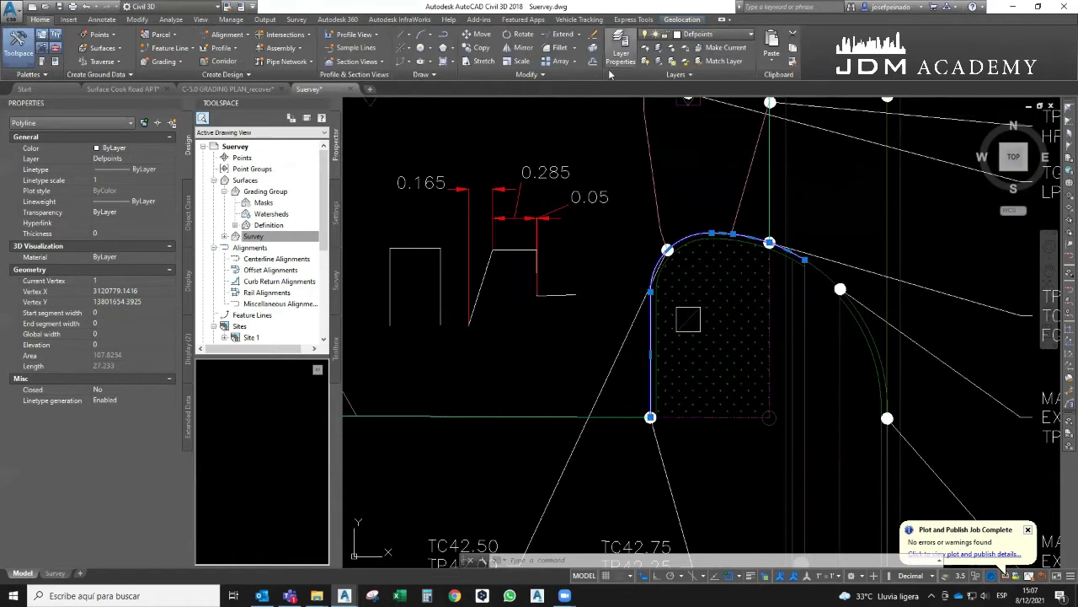
click(593, 63)
scroll(698, 283, up, 1)
scroll(697, 276, down, 1)
text(0.165)
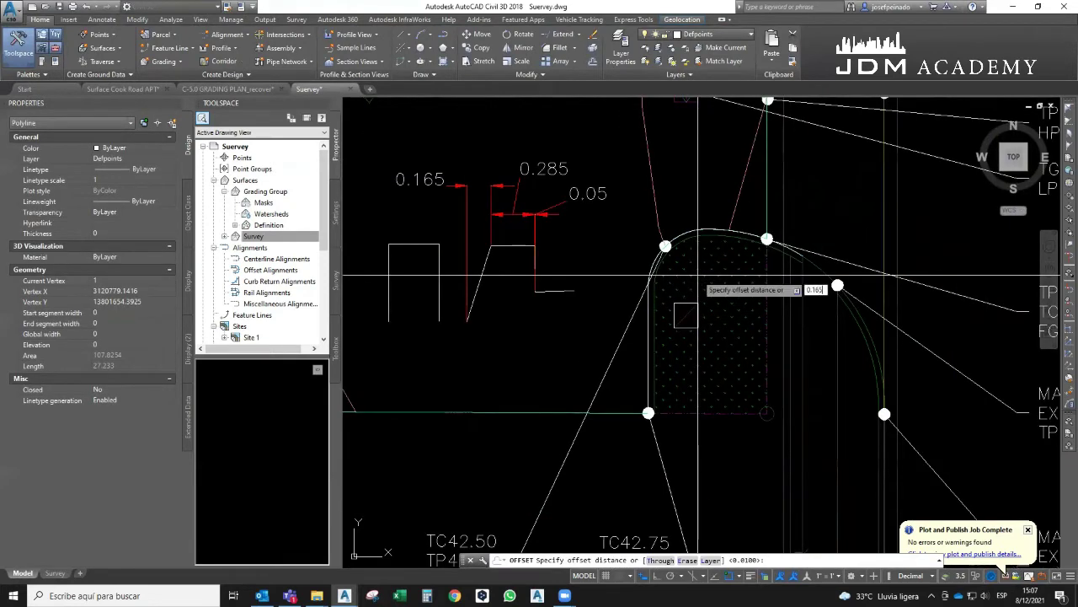
key(Return)
click(669, 241)
scroll(647, 229, up, 1)
scroll(667, 211, up, 1)
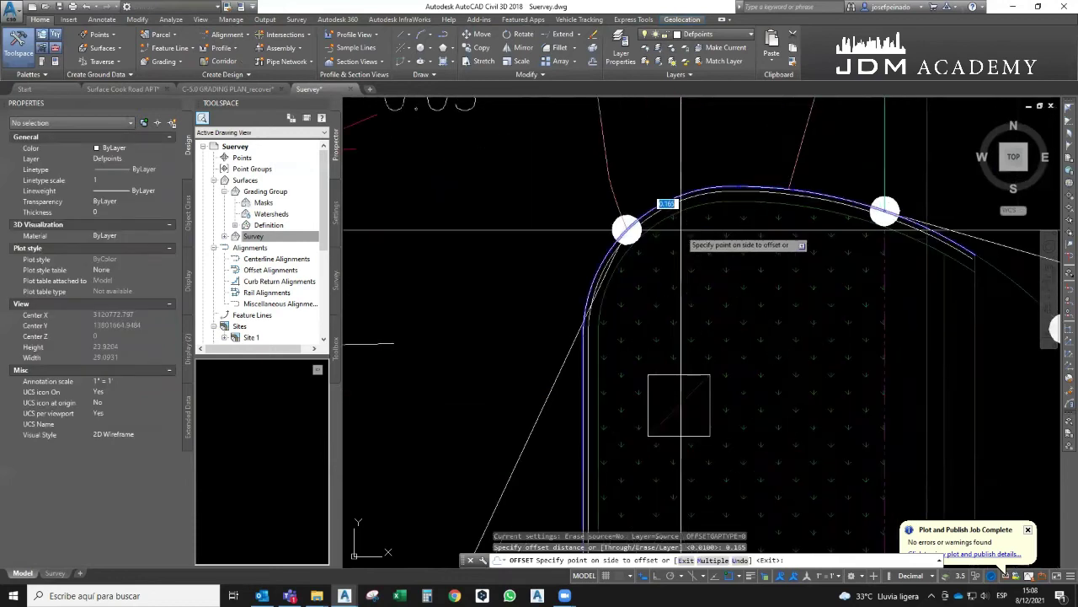
click(693, 212)
key(Escape)
Pick the original curb-return polyline from the overlapping objects and erase it
click(689, 201)
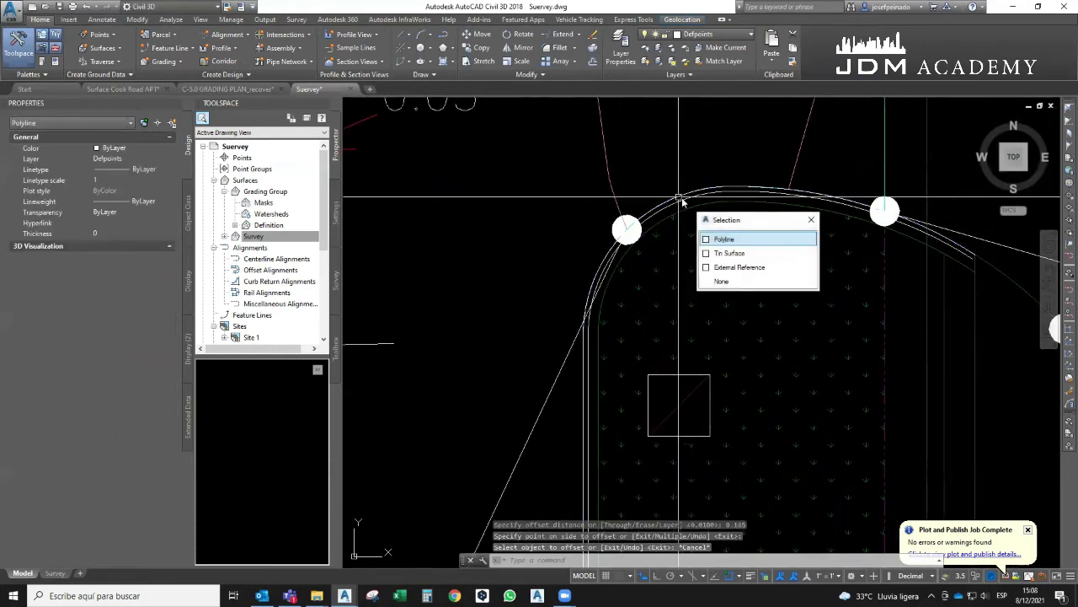
click(724, 240)
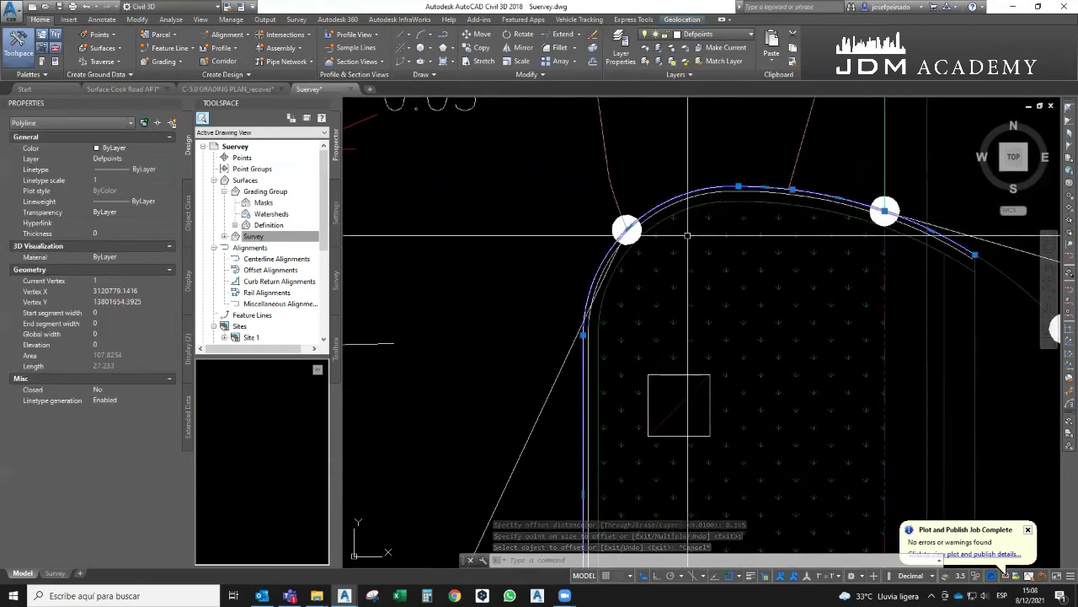
key(Delete)
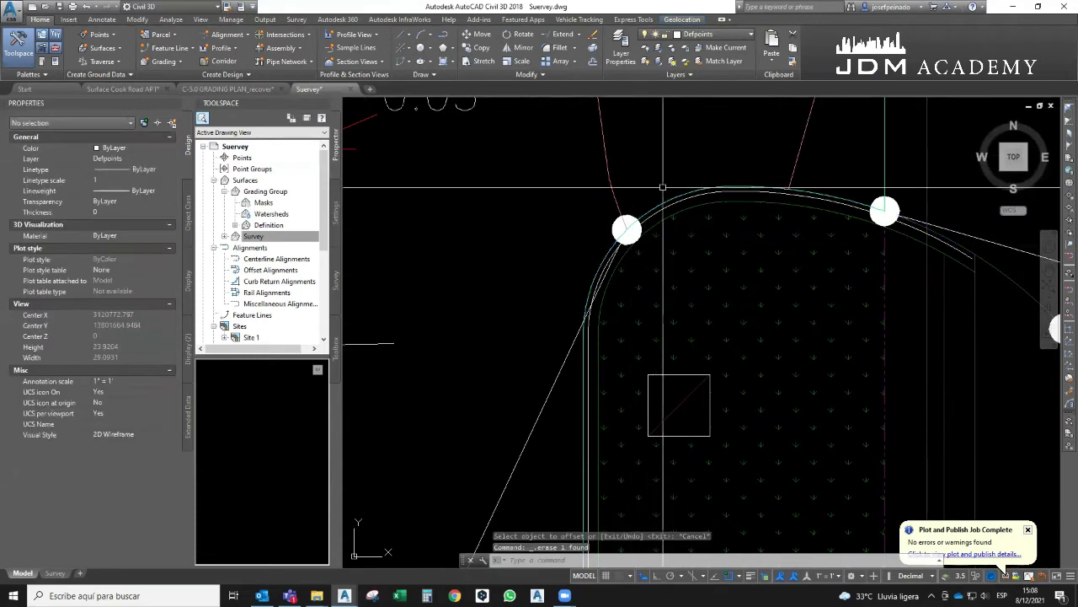
scroll(679, 187, down, 3)
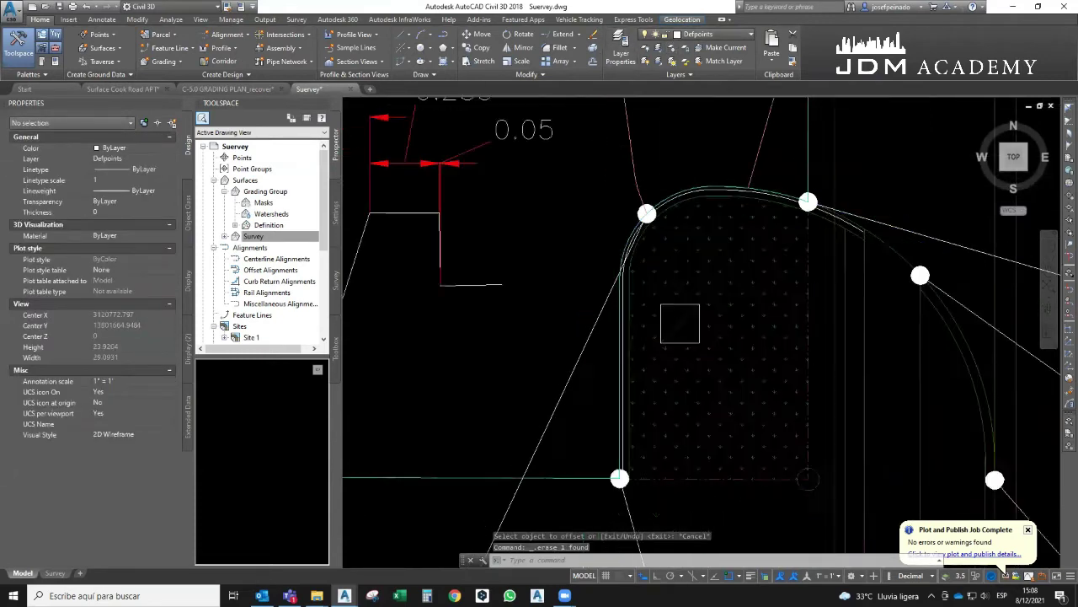
scroll(680, 187, down, 2)
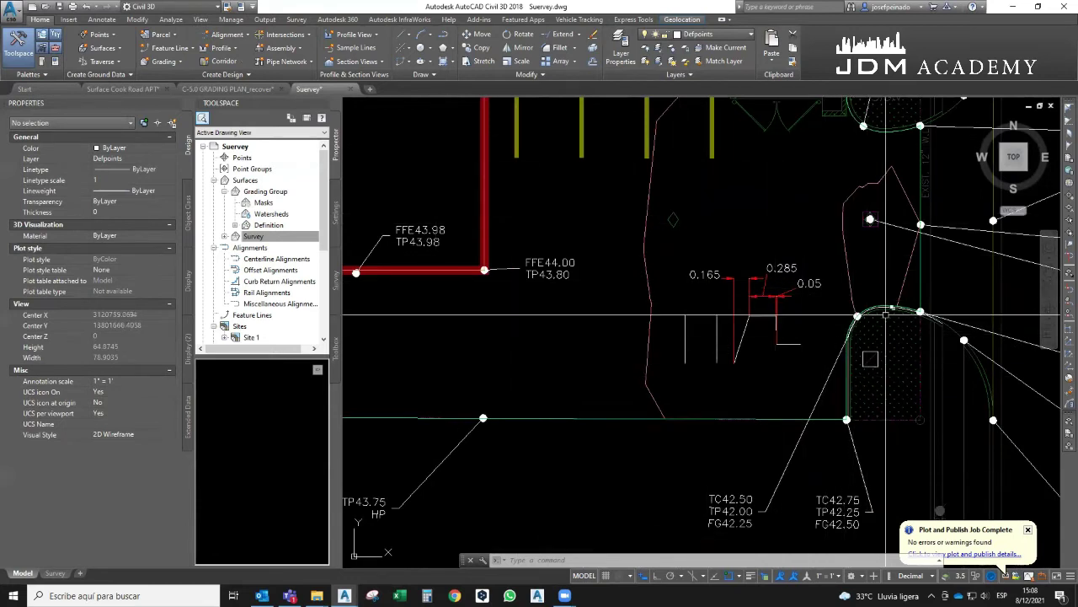
scroll(857, 313, up, 3)
scroll(847, 295, up, 2)
Select the new offset curb-return polyline and check it in the layer list
click(847, 295)
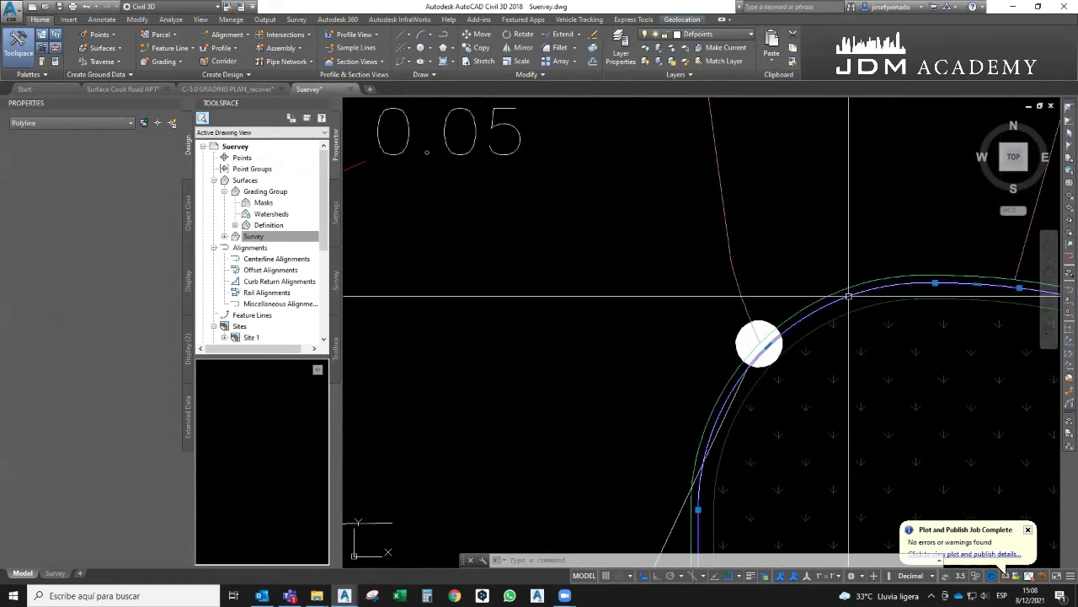
scroll(842, 274, down, 1)
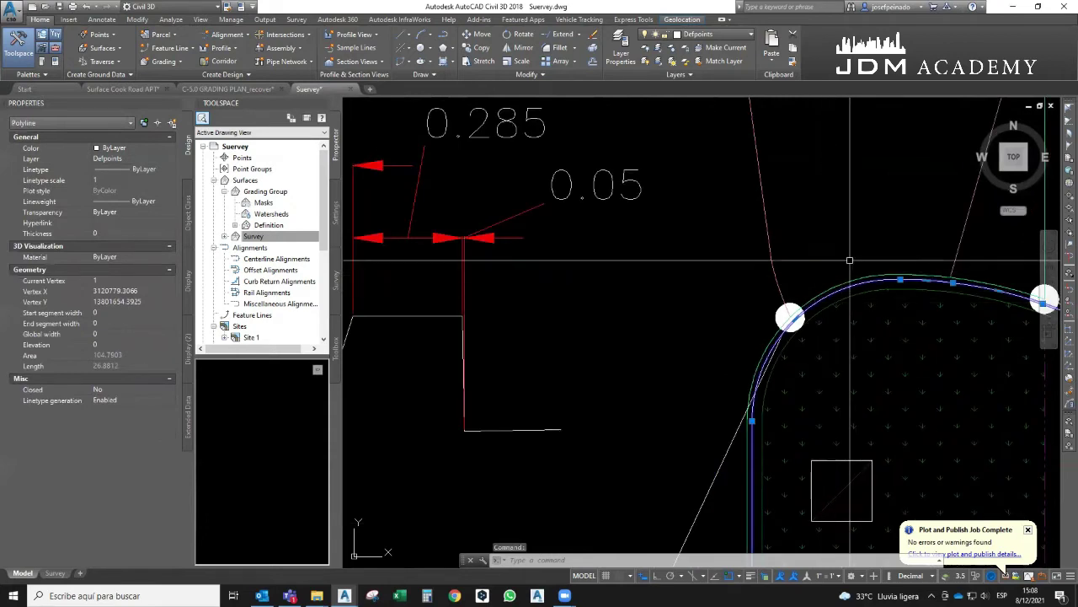
scroll(850, 280, up, 2)
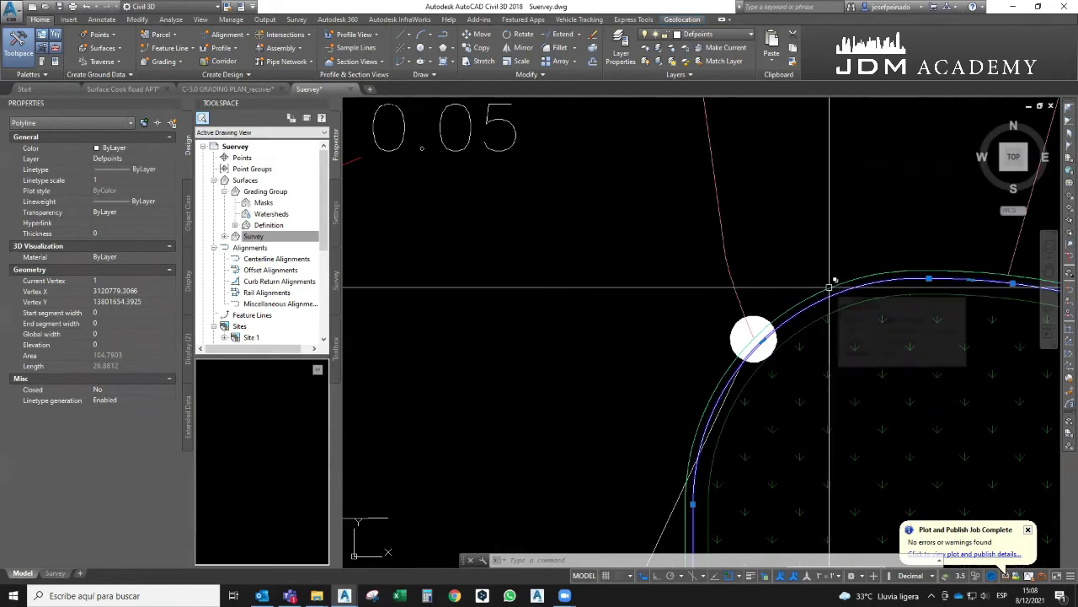
scroll(830, 288, down, 3)
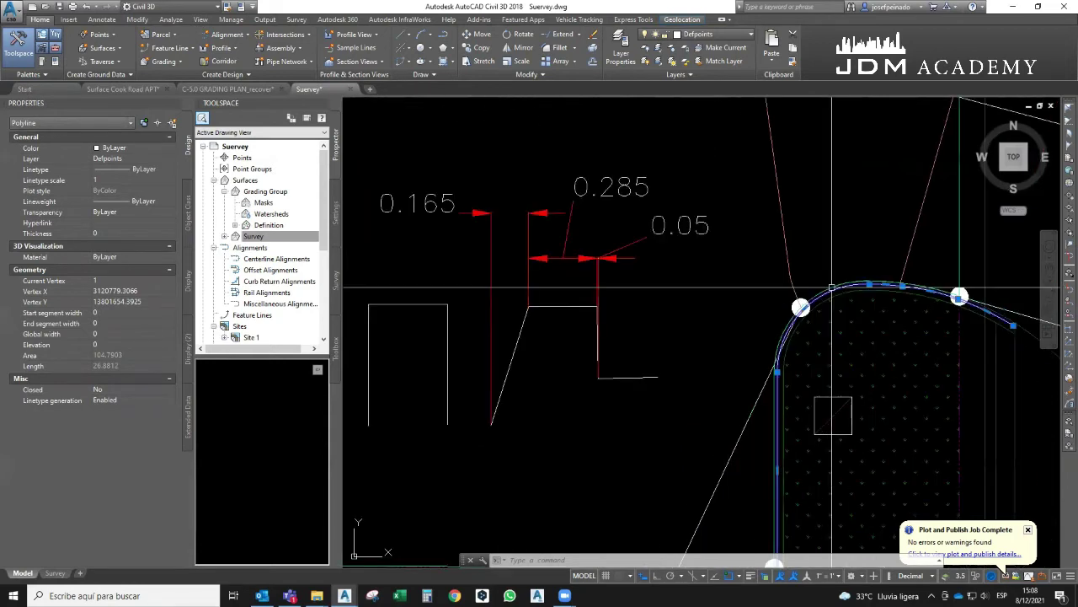
middle_drag(831, 287, 841, 211)
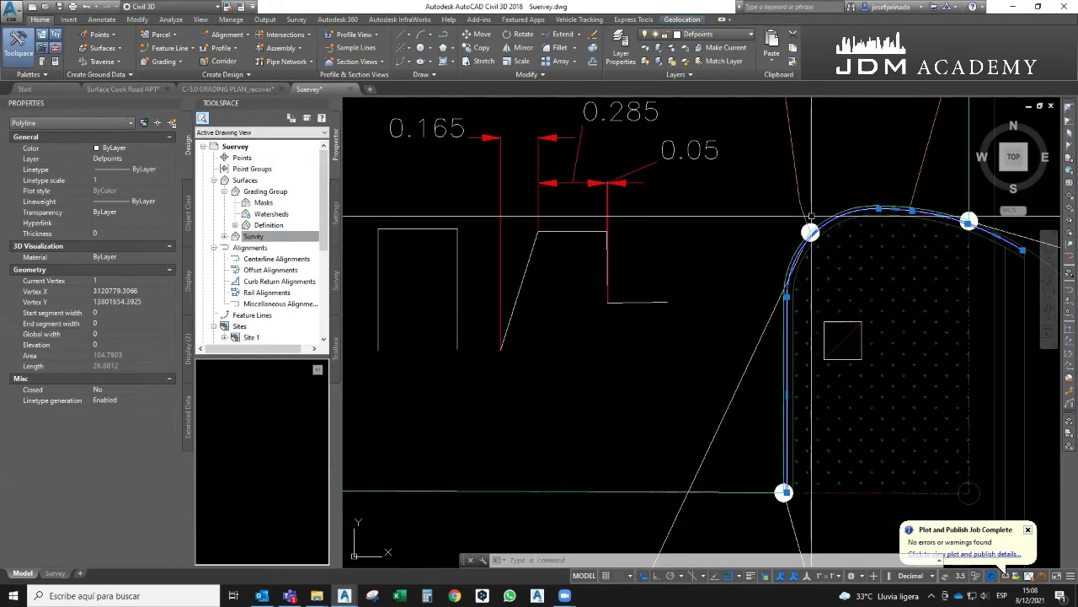
scroll(817, 239, up, 2)
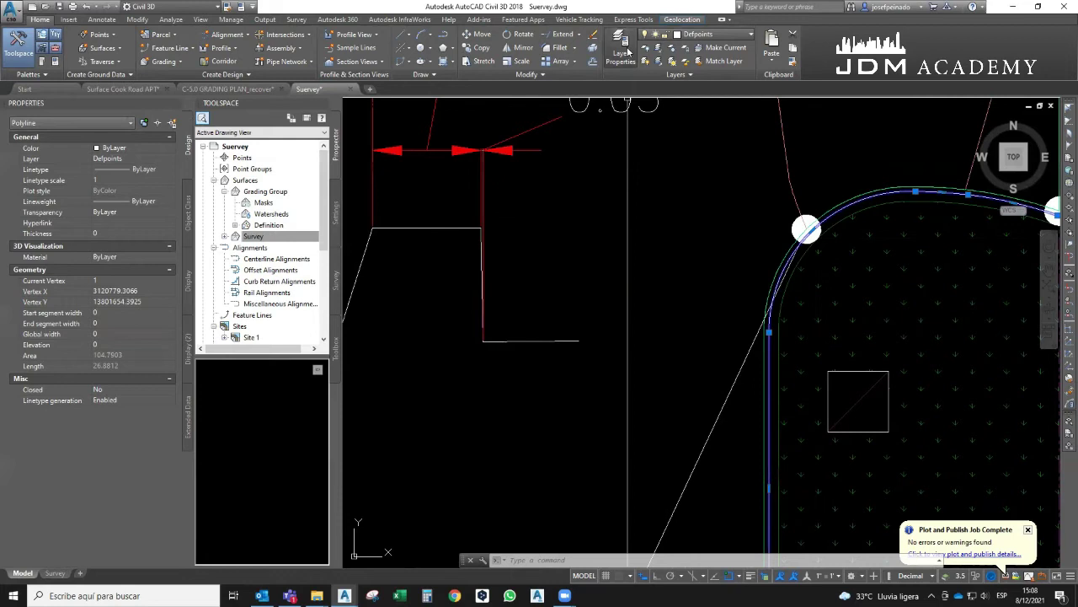
click(627, 52)
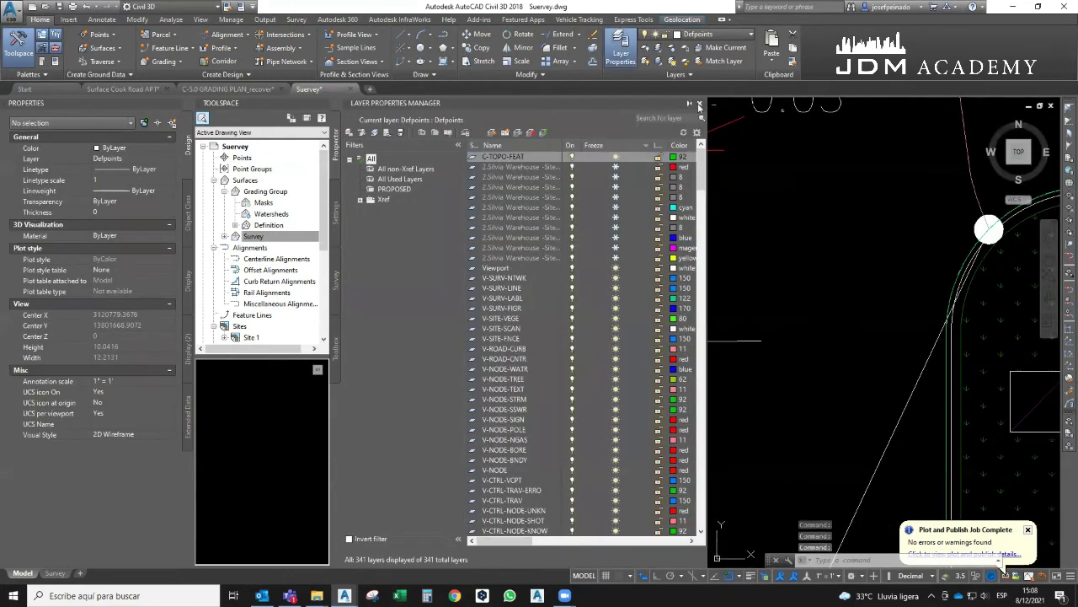
scroll(737, 177, up, 2)
scroll(737, 177, up, 1)
scroll(738, 177, up, 1)
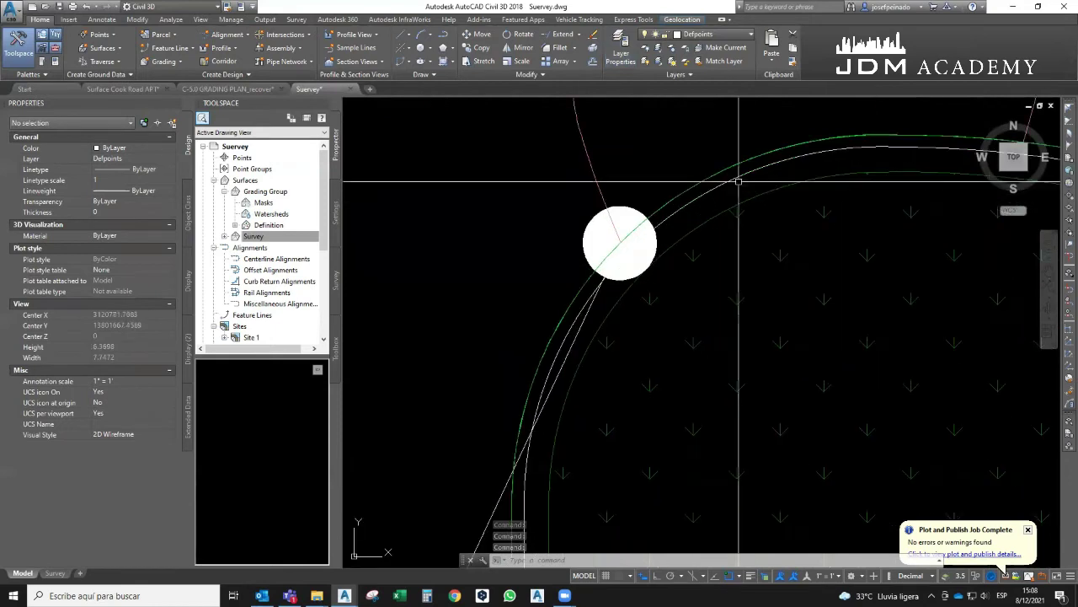
click(737, 177)
Convert the offset polyline to a Site 1 feature line on C-TOPO-FEAT with elevations assigned
scroll(756, 175, down, 2)
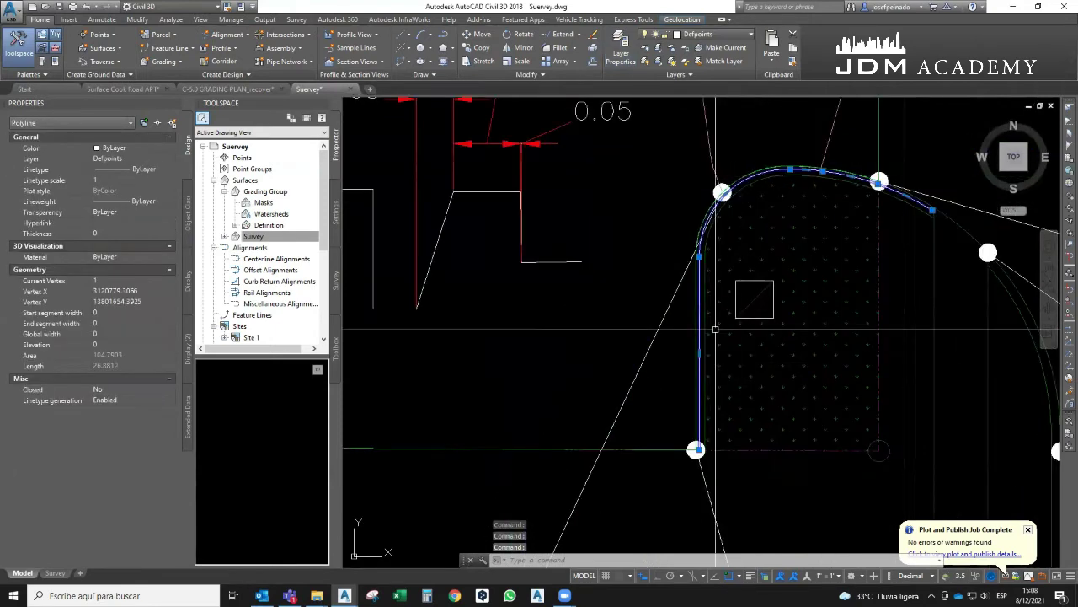
scroll(517, 109, down, 1)
click(194, 49)
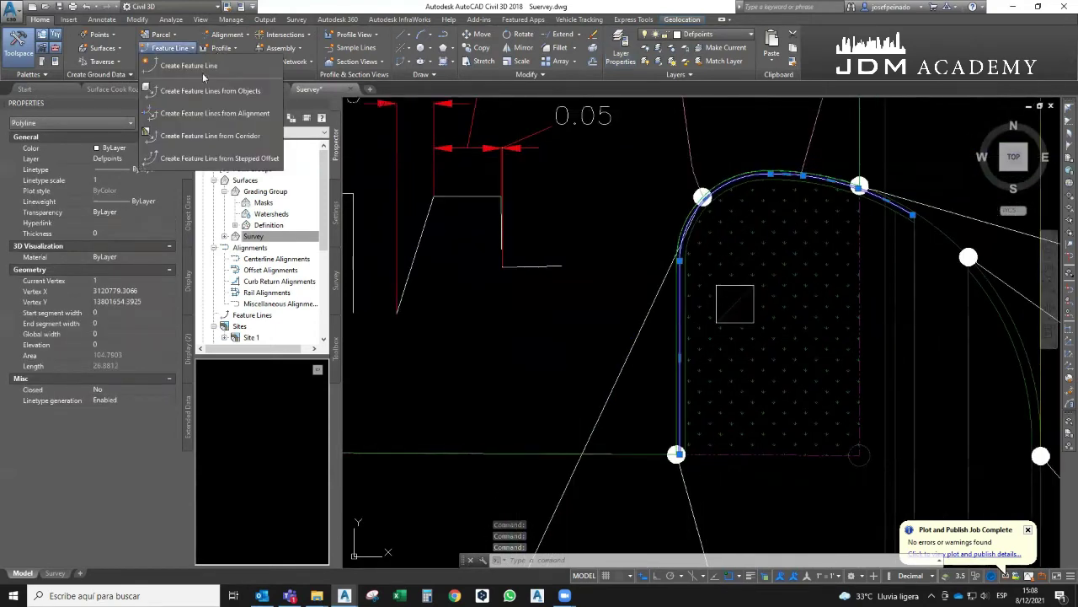
click(187, 93)
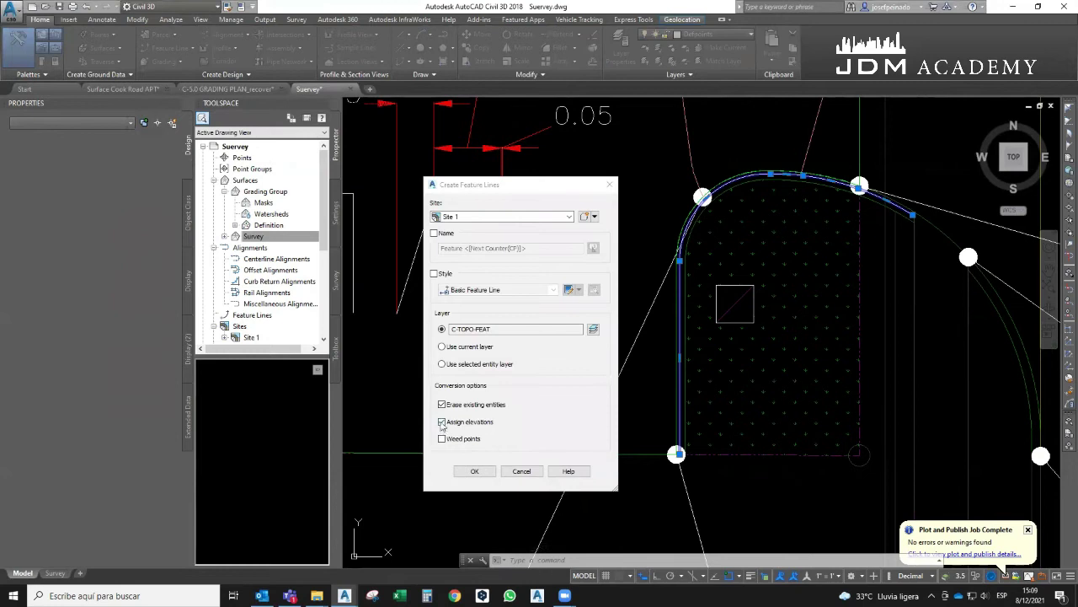
click(476, 471)
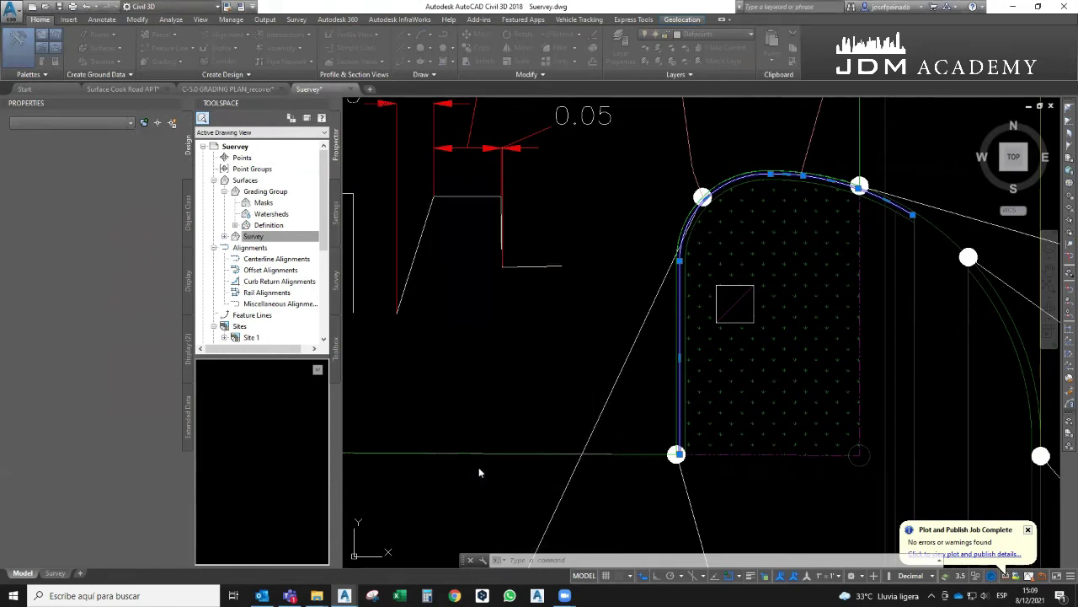
Select the curb feature line and place the first elevation-0 points along its curve
click(681, 283)
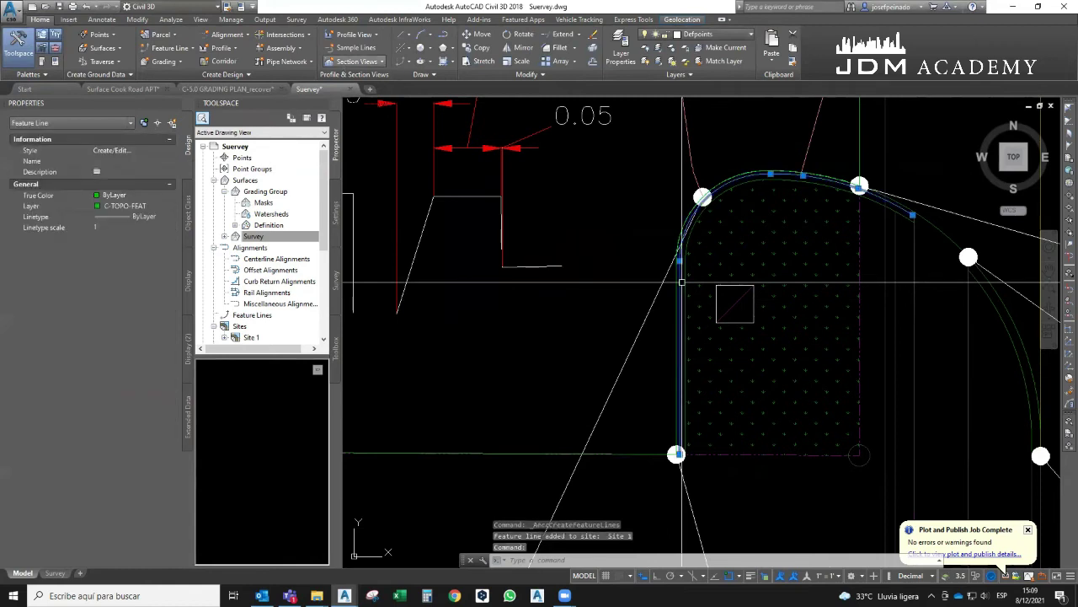
click(544, 46)
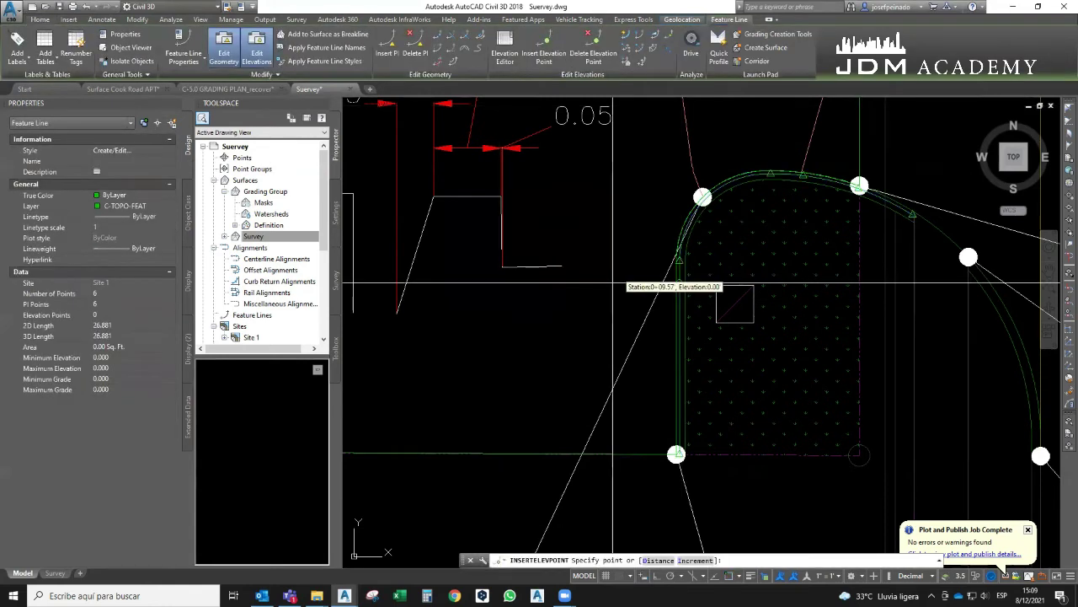
scroll(617, 250, up, 2)
click(617, 242)
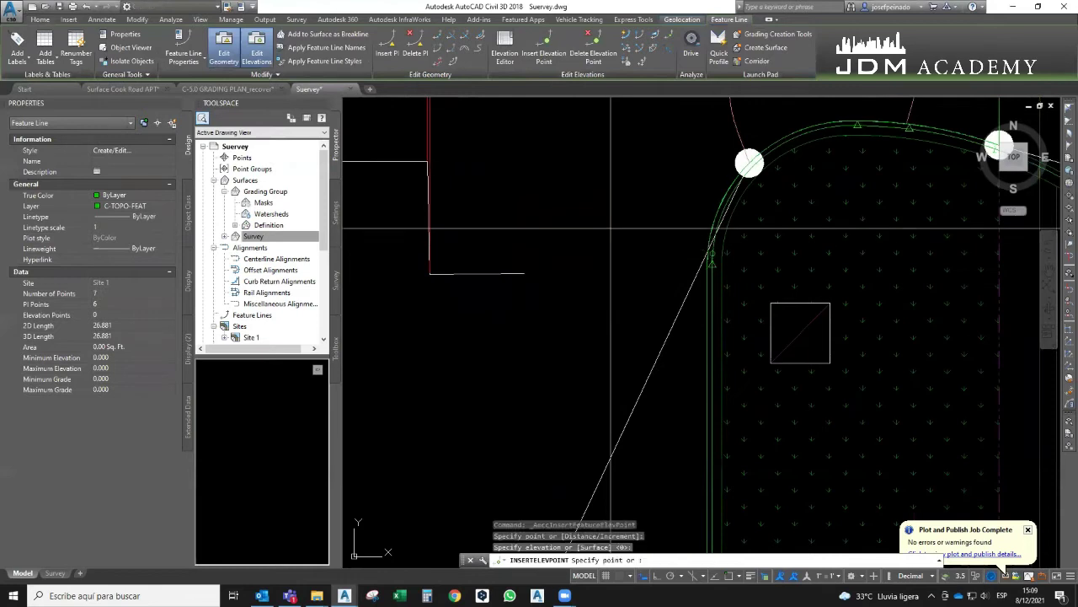
key(Return)
click(621, 192)
key(Return)
click(636, 155)
key(Return)
click(647, 151)
key(Return)
click(649, 131)
key(Return)
click(658, 113)
key(Return)
click(673, 106)
key(Return)
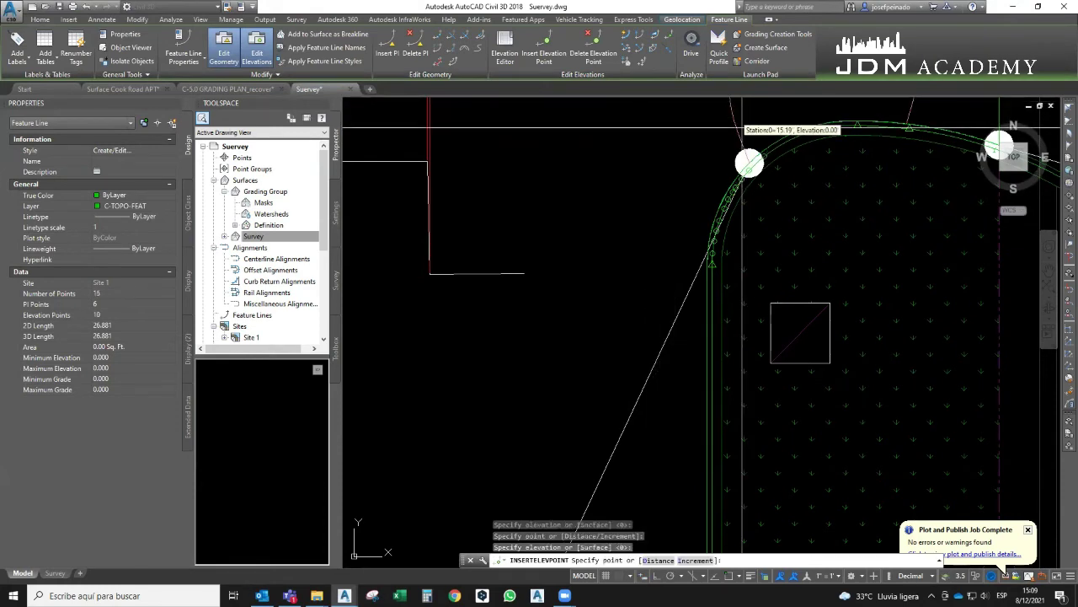
click(722, 128)
key(Return)
click(735, 122)
key(Return)
Add the remaining elevation-0 points around the rest of the curve to its end
middle_drag(757, 115, 707, 178)
click(728, 177)
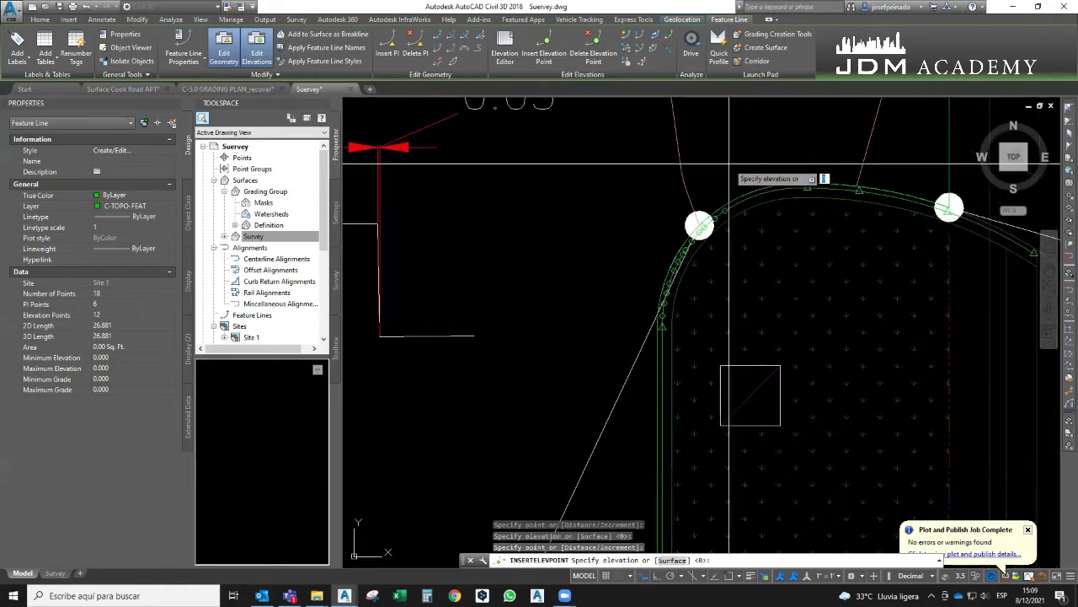
key(Return)
click(737, 172)
key(Return)
click(745, 161)
key(Return)
click(763, 153)
key(Return)
click(792, 148)
key(Return)
click(825, 148)
key(Return)
click(831, 144)
key(Return)
click(851, 160)
key(Return)
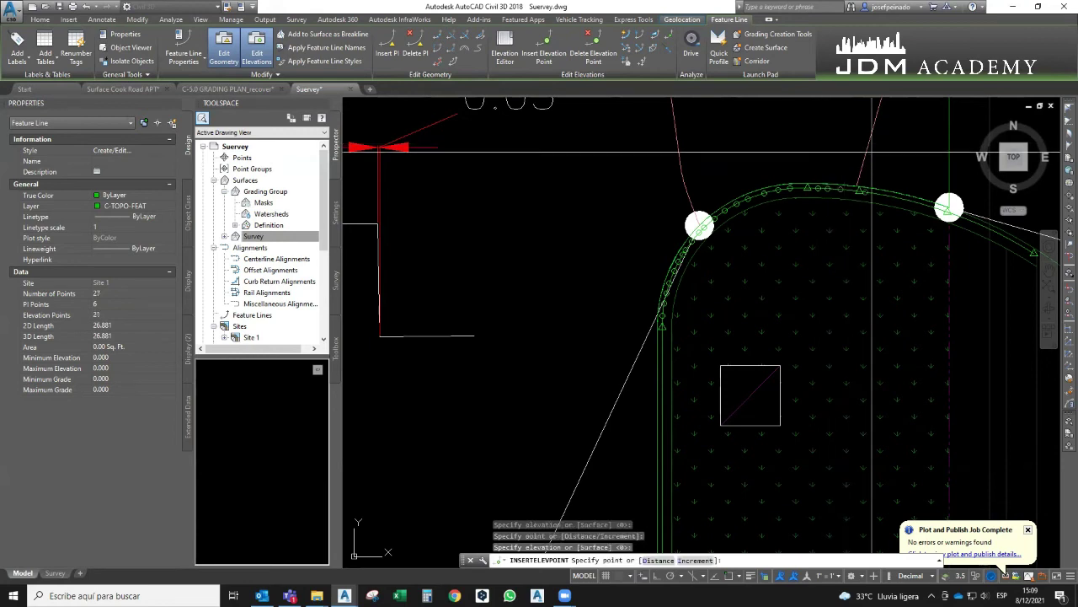
click(855, 166)
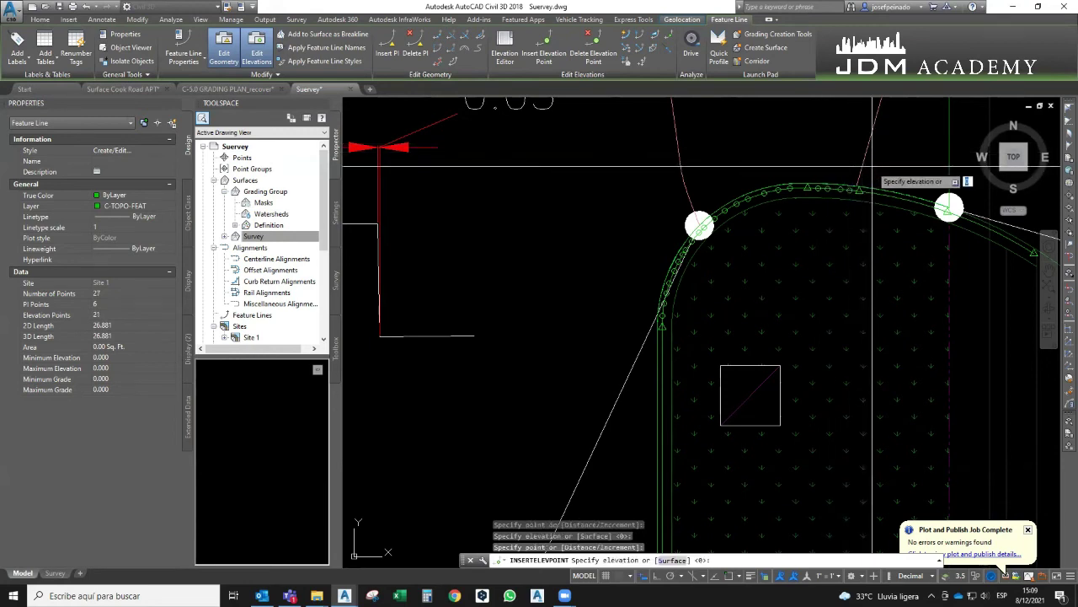
key(Return)
click(880, 168)
key(Return)
click(893, 172)
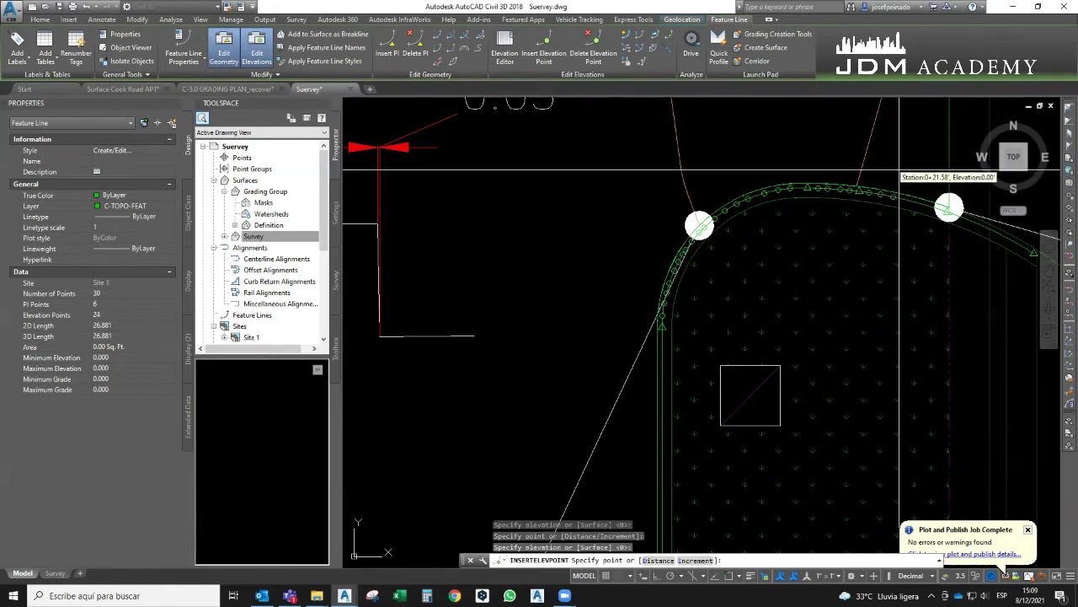
key(Return)
click(964, 194)
key(Return)
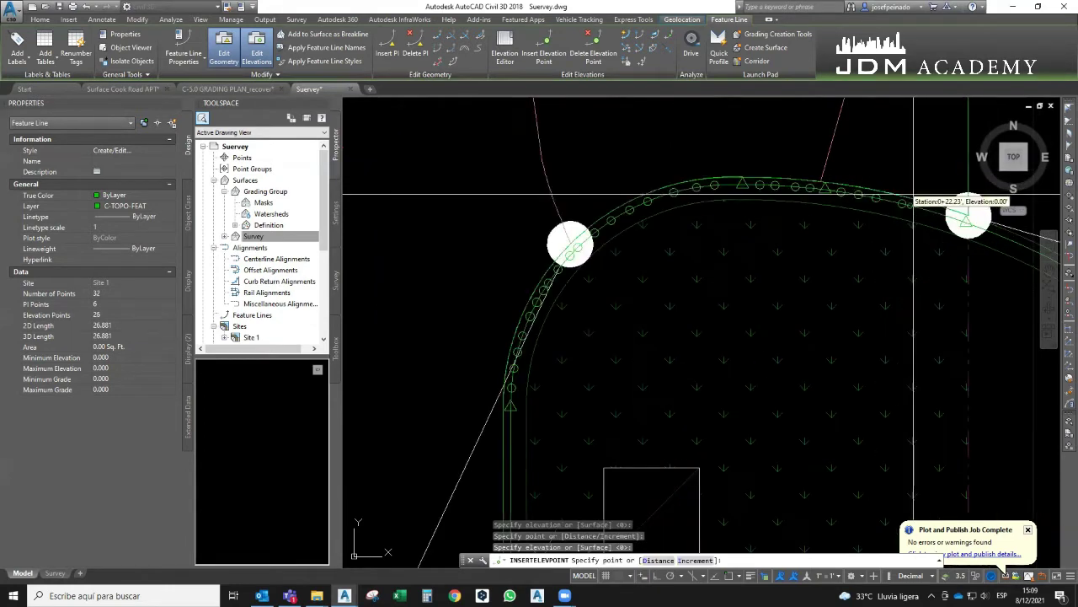
scroll(780, 237, up, 2)
click(816, 215)
key(Return)
click(817, 221)
key(Return)
click(819, 228)
key(Return)
click(763, 257)
key(Return)
key(Return)
Apply elevation 42 between the right and left curb-return points
scroll(741, 260, down, 2)
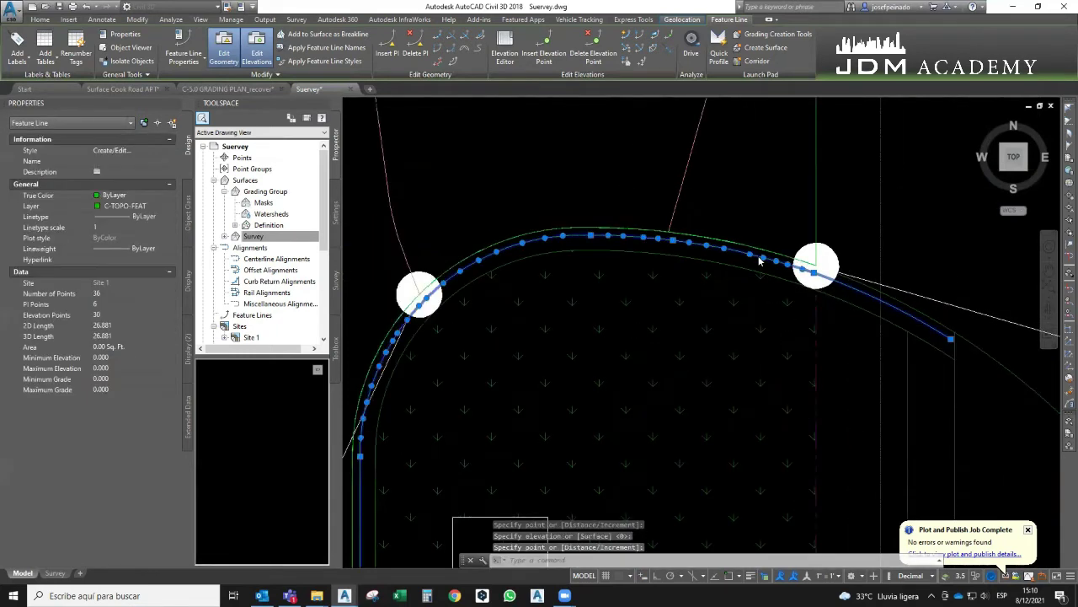
scroll(741, 259, down, 2)
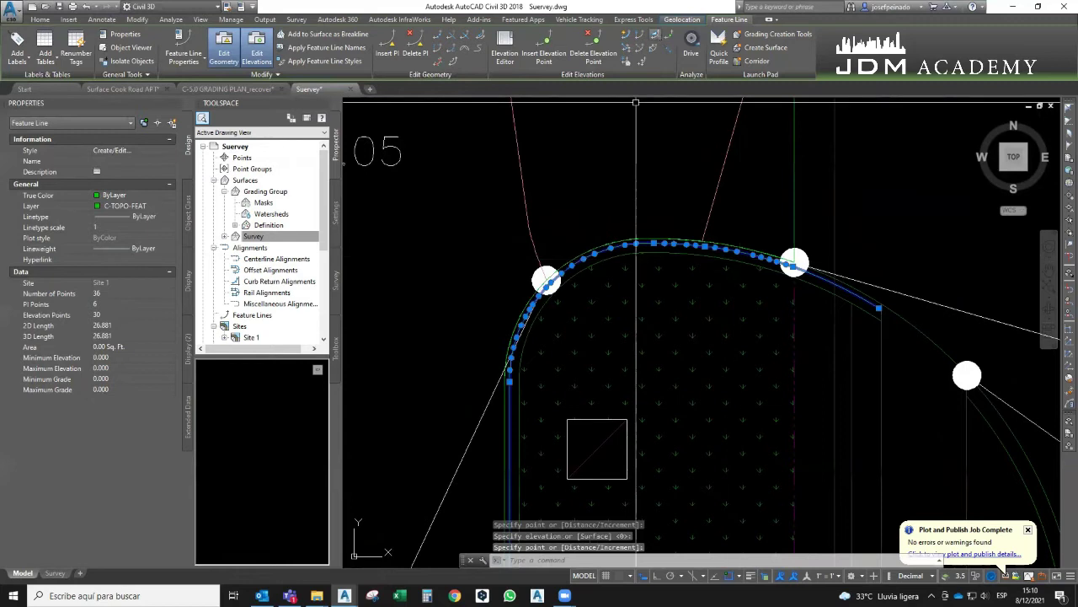
scroll(796, 266, down, 2)
click(796, 266)
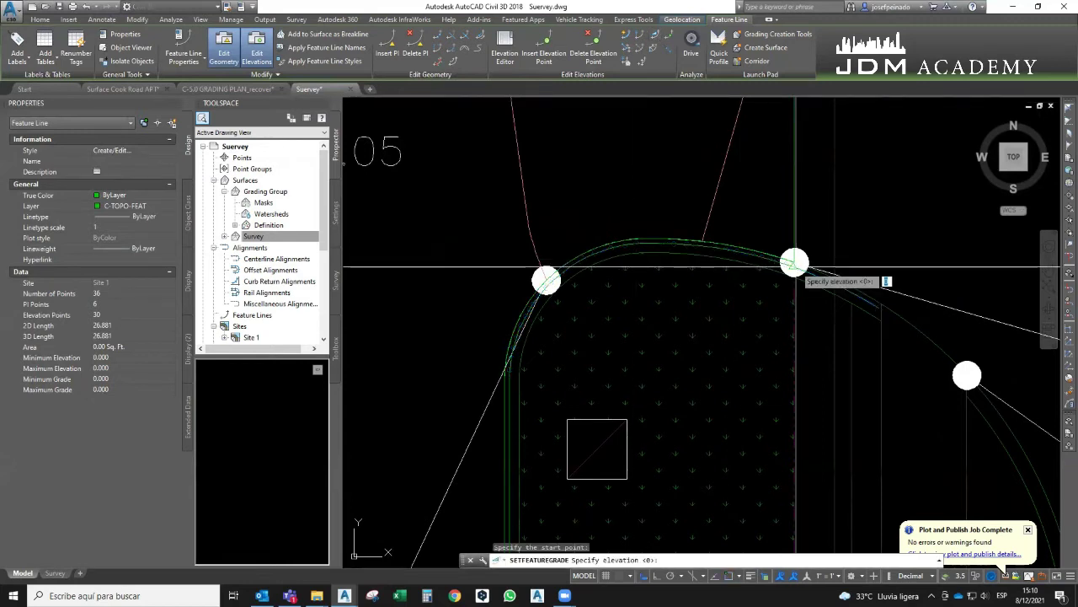
scroll(795, 266, down, 4)
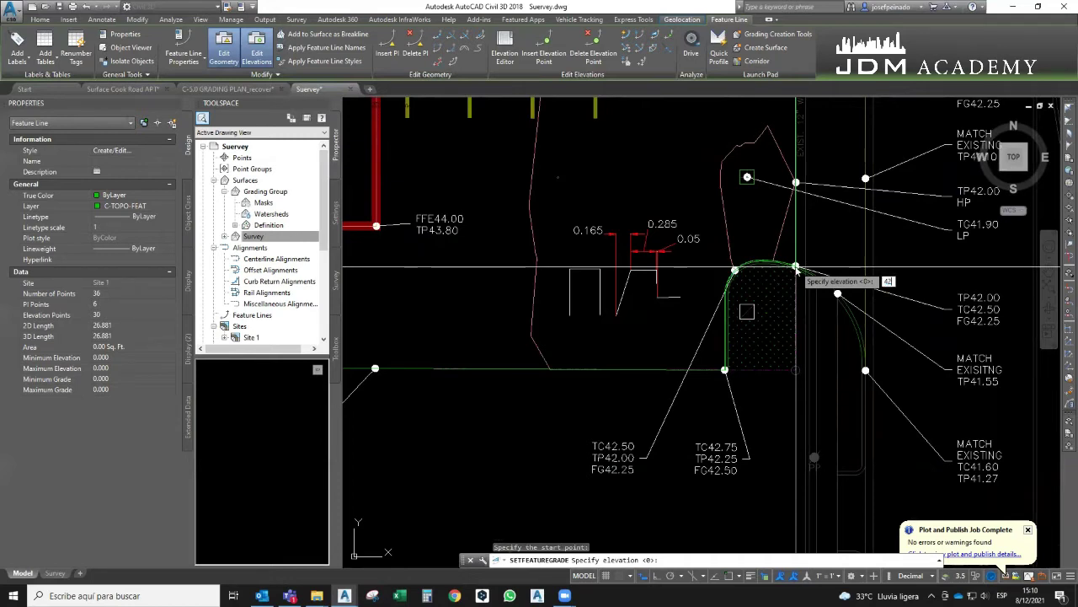
key(Return)
scroll(795, 267, up, 3)
scroll(796, 266, up, 3)
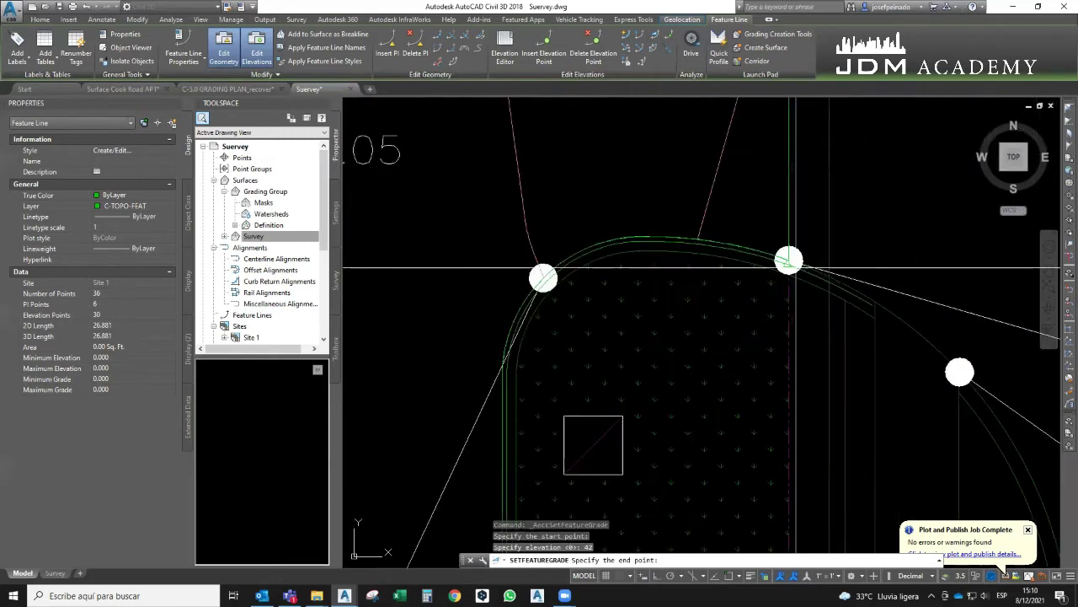
scroll(550, 285, up, 3)
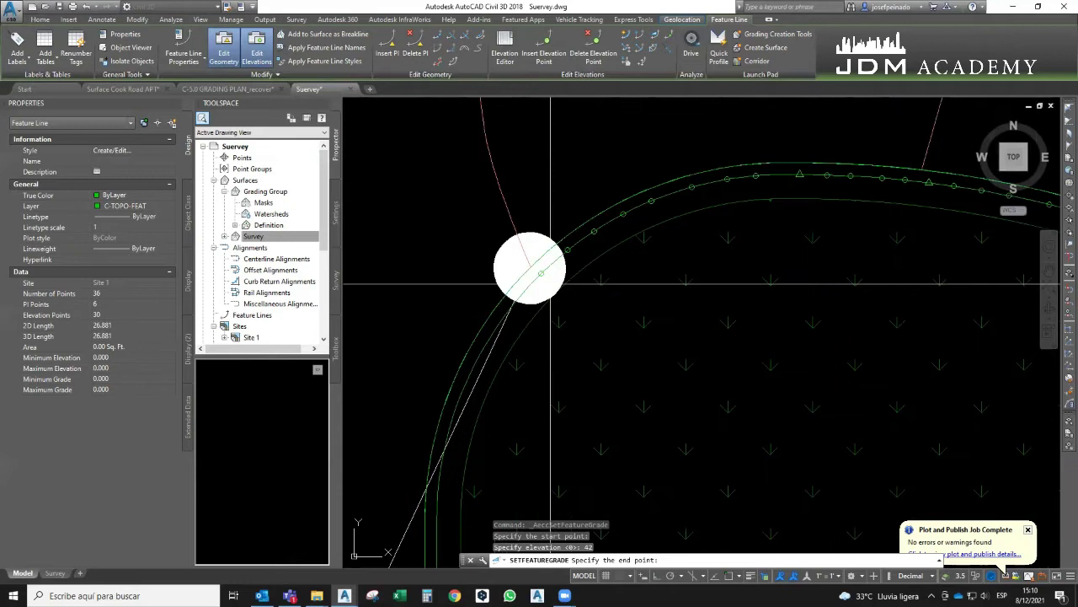
scroll(550, 285, down, 2)
click(928, 248)
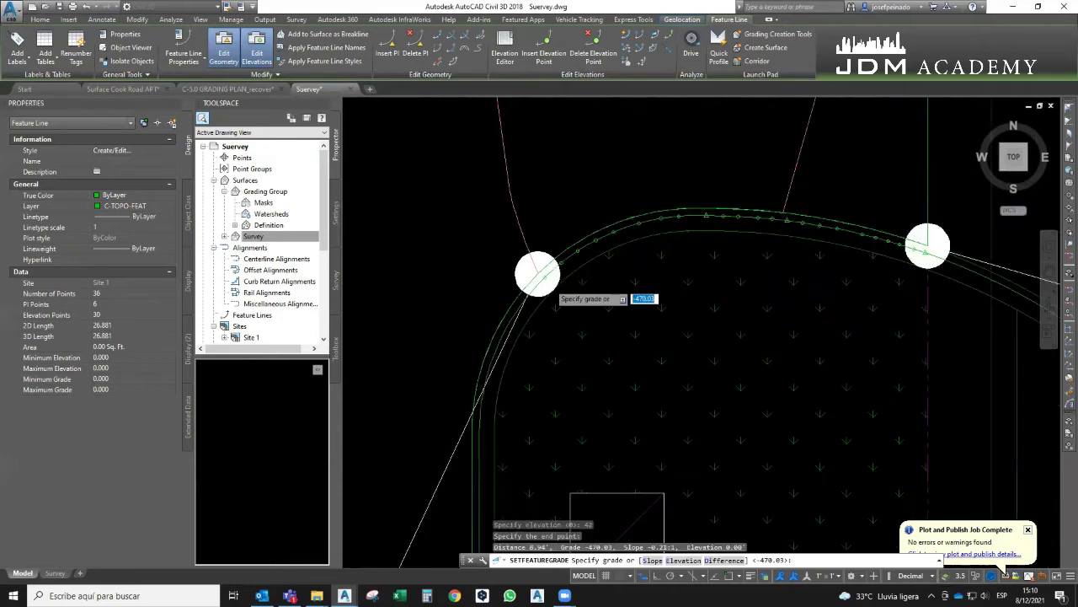
scroll(549, 283, down, 5)
middle_drag(549, 285, 638, 138)
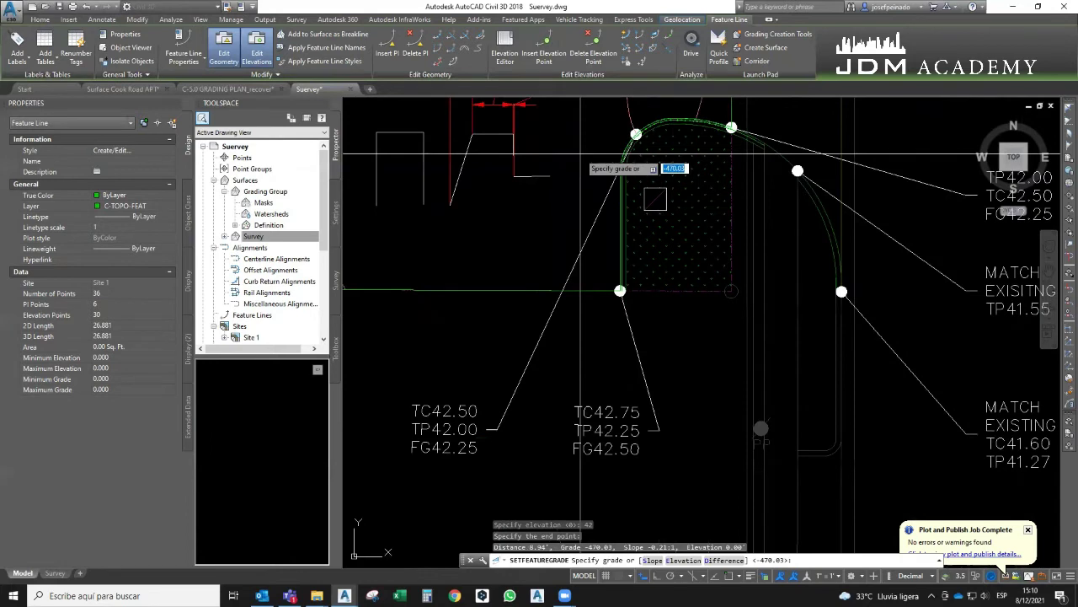
text(42)
key(Return)
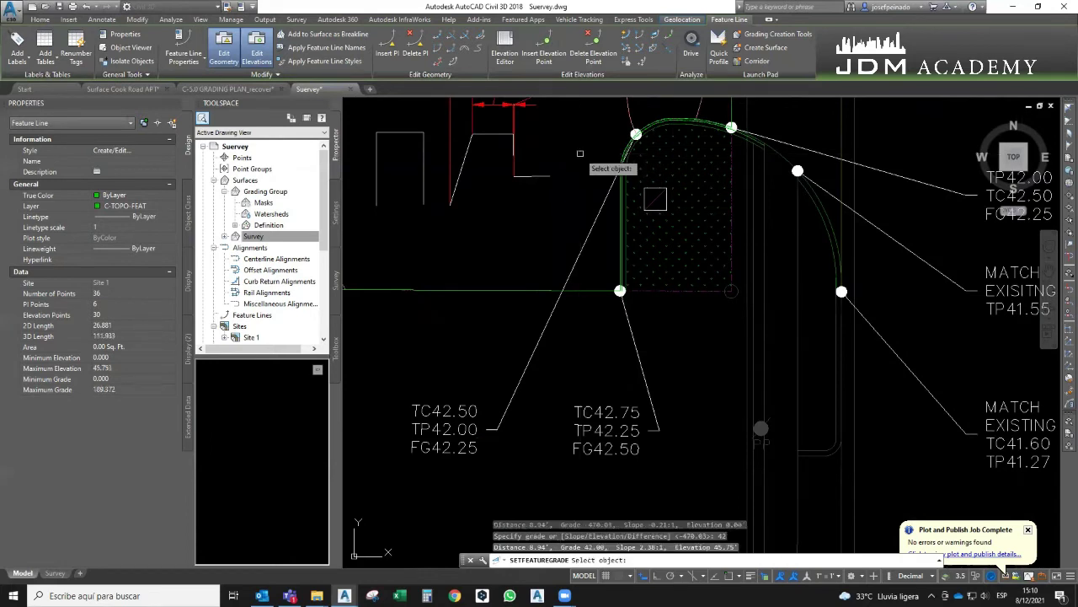
Grade between the two curb-return points again, holding both ends at 42
click(661, 37)
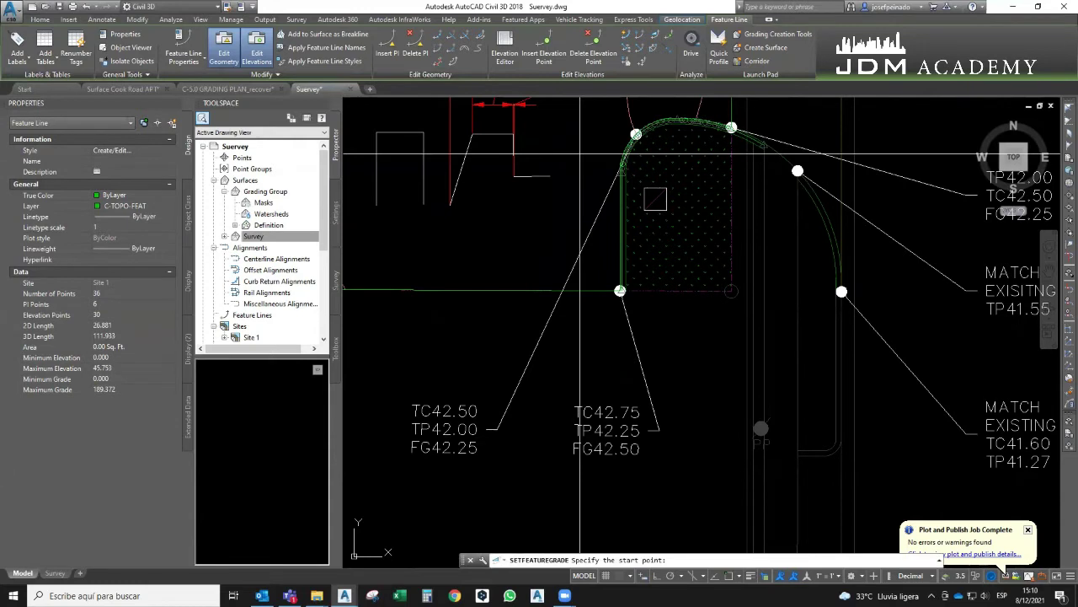
scroll(861, 271, up, 4)
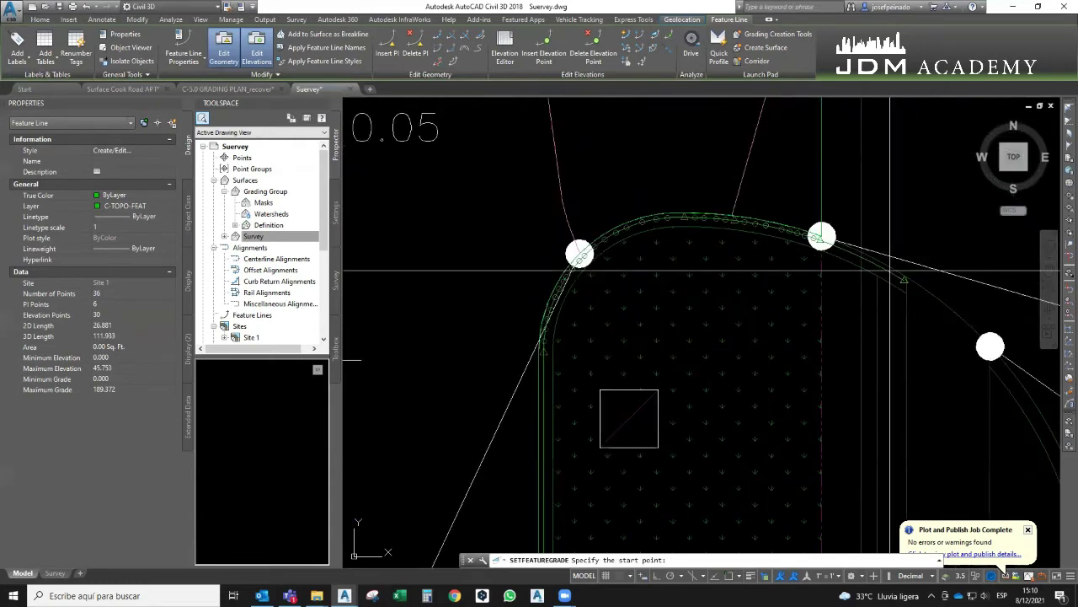
click(822, 237)
key(Return)
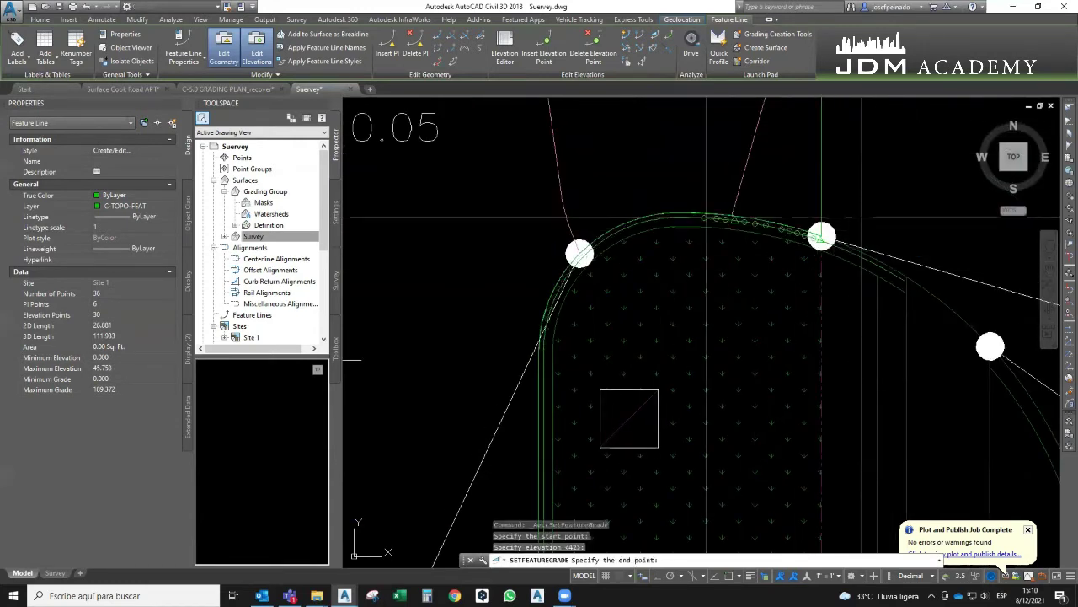
click(579, 253)
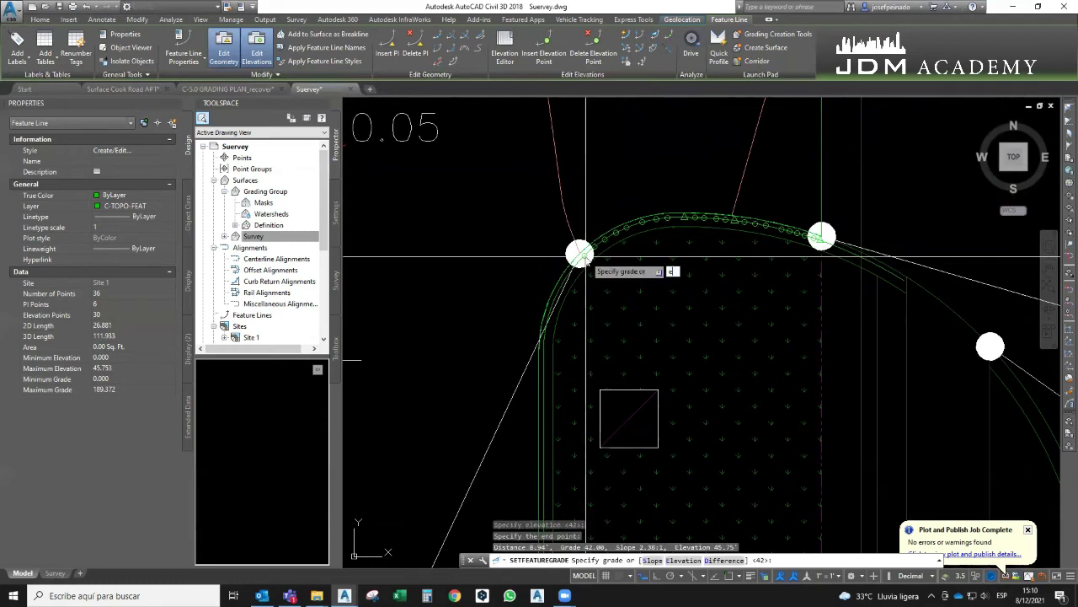
key(Return)
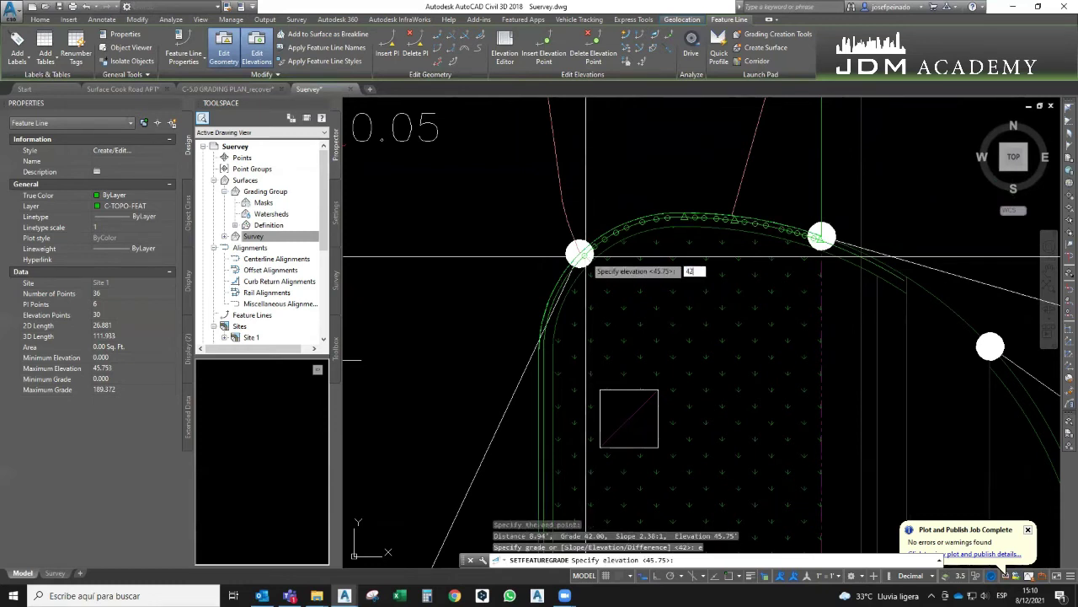
key(Return)
Grade from the left curb-return point down to the lower end at elevation 42.25
click(581, 254)
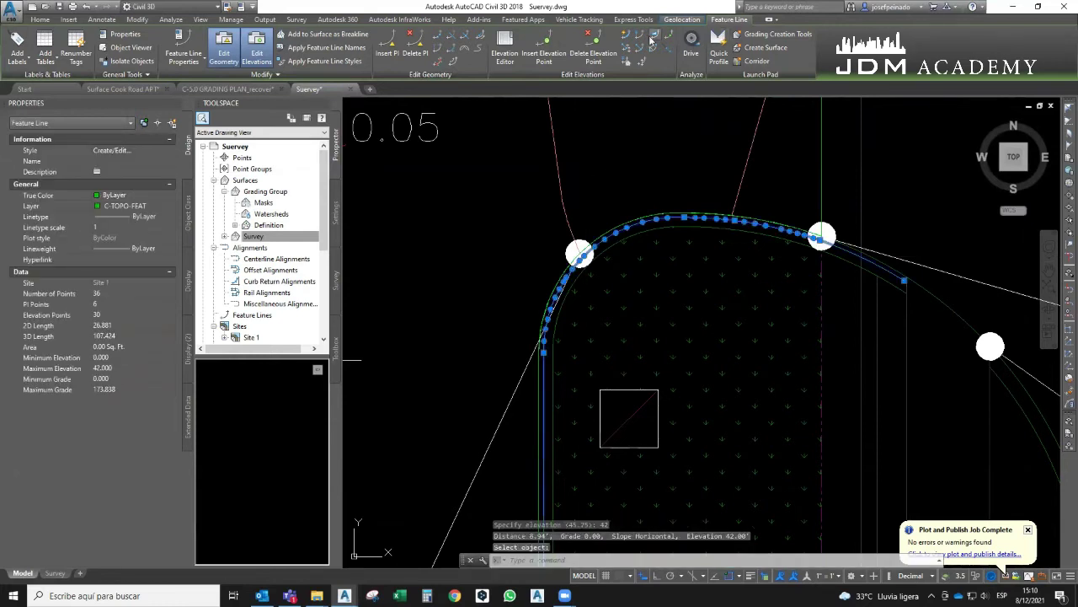
click(580, 253)
key(Return)
scroll(584, 337, down, 1)
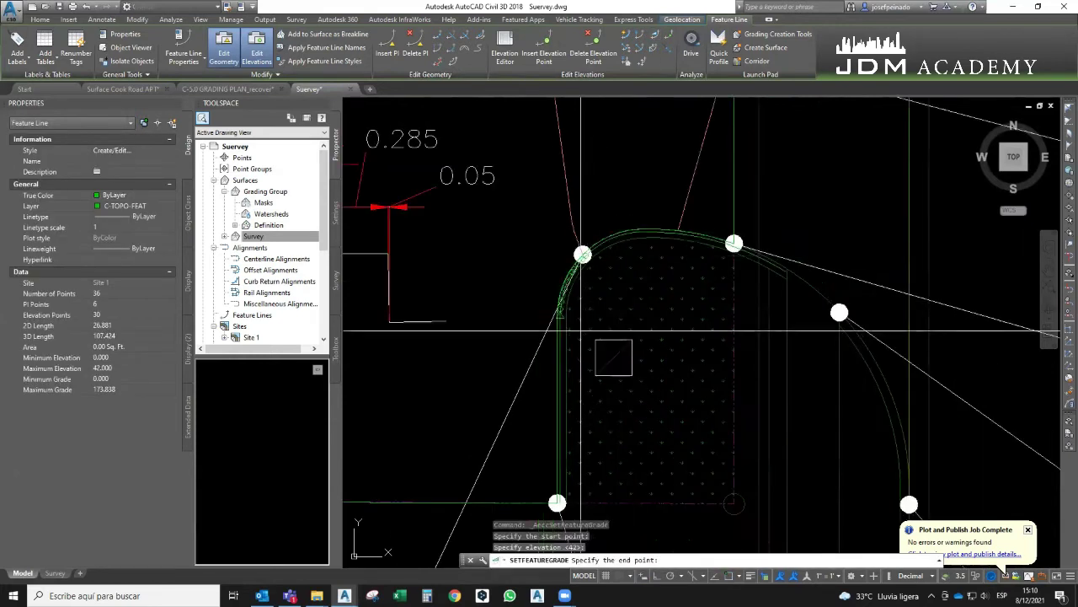
middle_drag(584, 484, 583, 337)
click(582, 365)
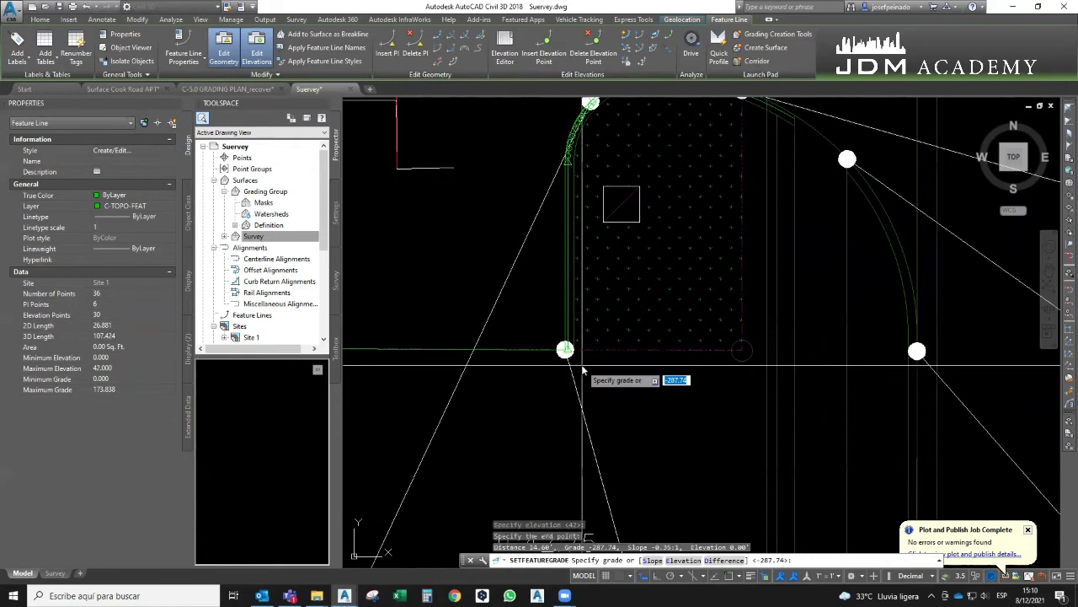
text(e)
scroll(581, 368, down, 4)
key(Return)
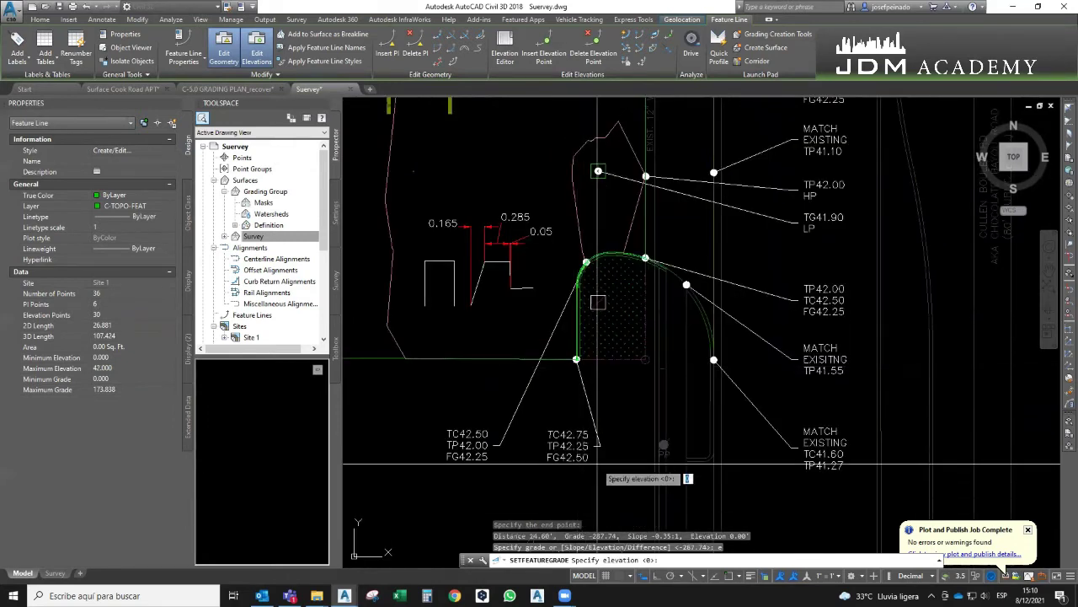
text(42.25)
key(Return)
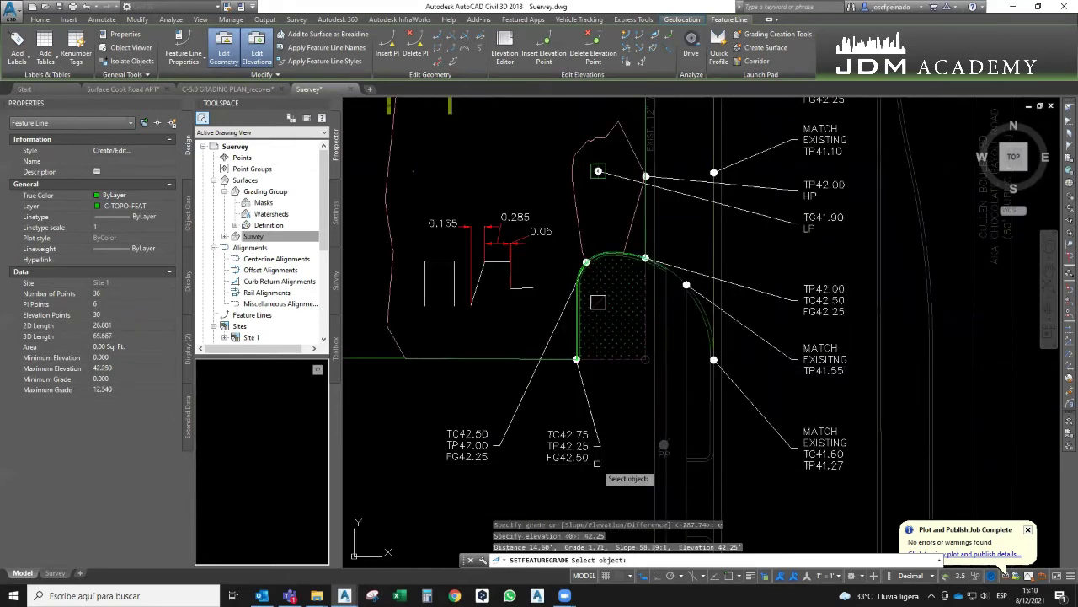
key(Escape)
click(619, 279)
scroll(599, 304, up, 2)
scroll(590, 308, up, 3)
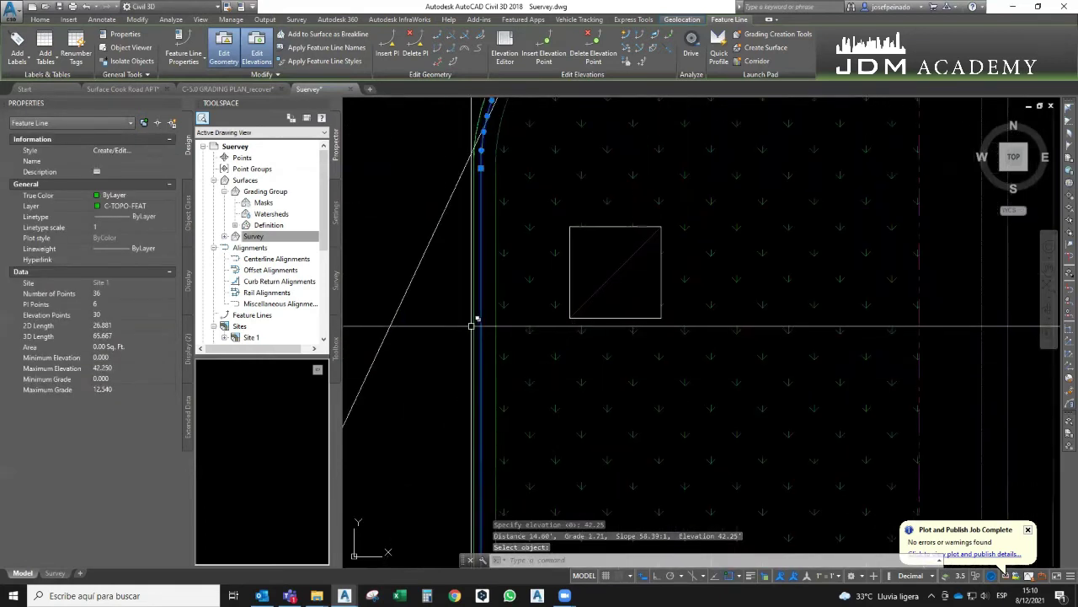
Raise the whole curb-return feature line by 0.5 using Raise/Lower
scroll(511, 379, down, 2)
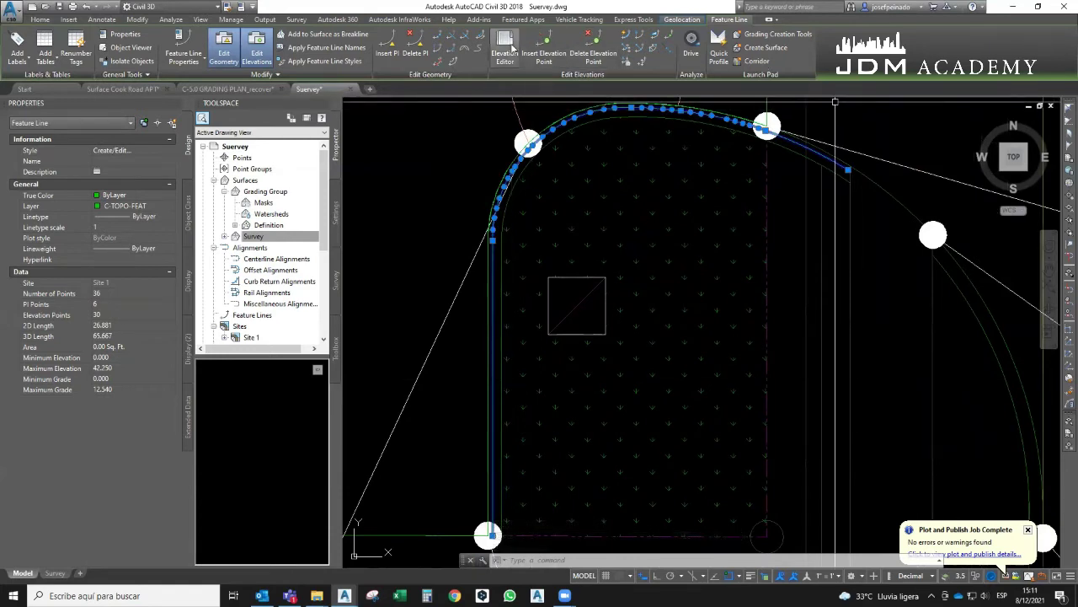
click(641, 65)
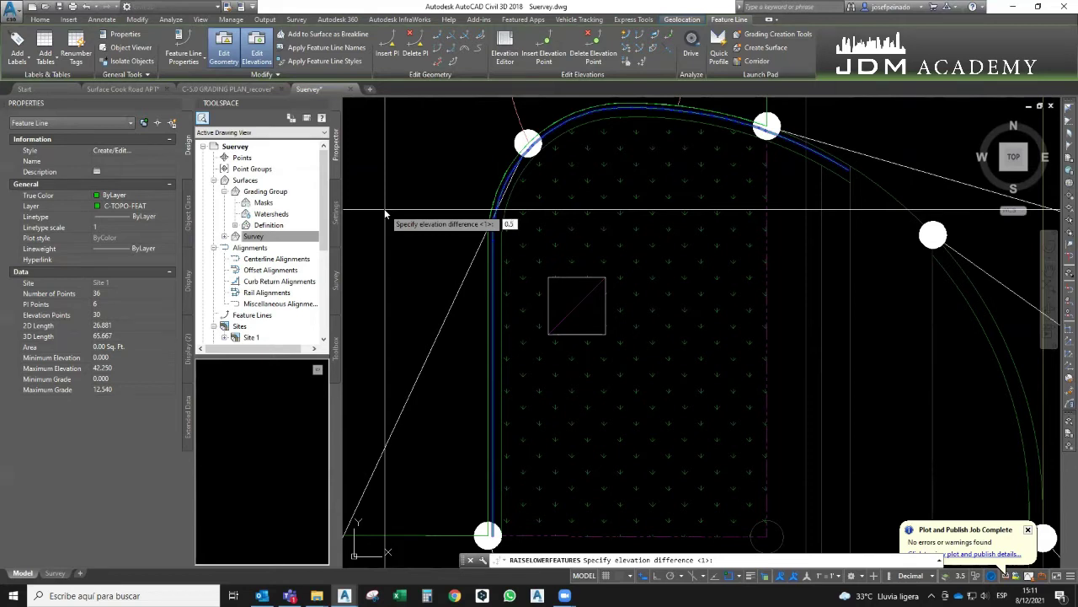
key(Return)
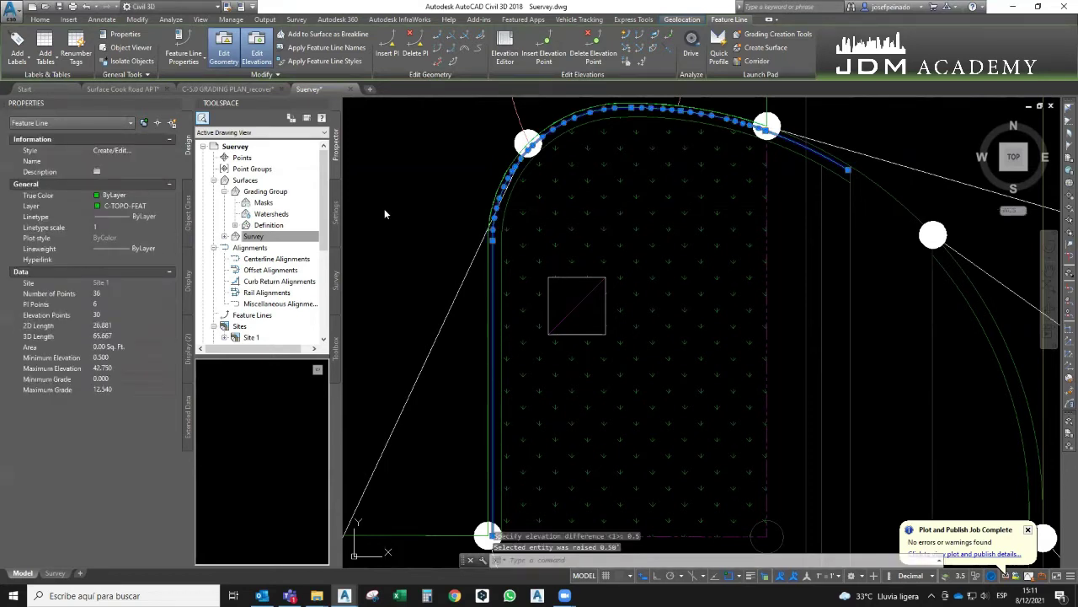
key(Escape)
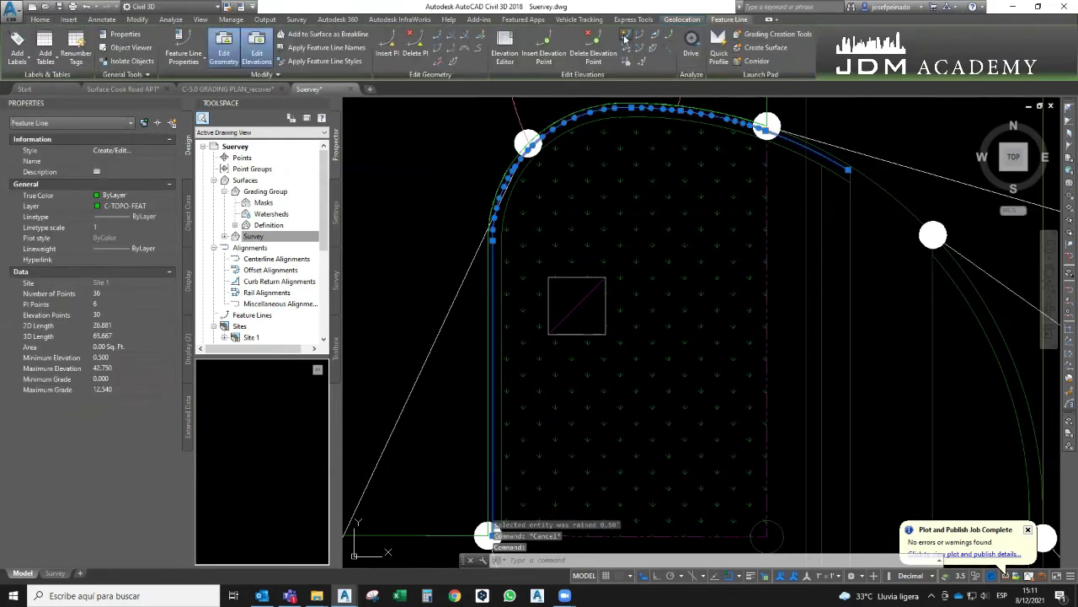
click(625, 39)
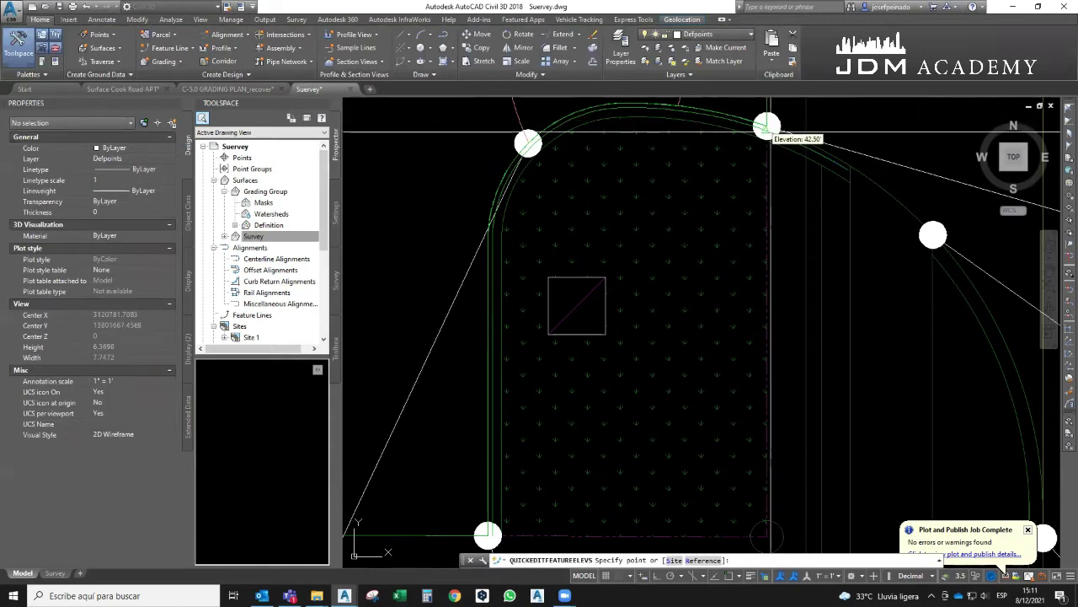
key(Escape)
middle_drag(702, 113, 732, 196)
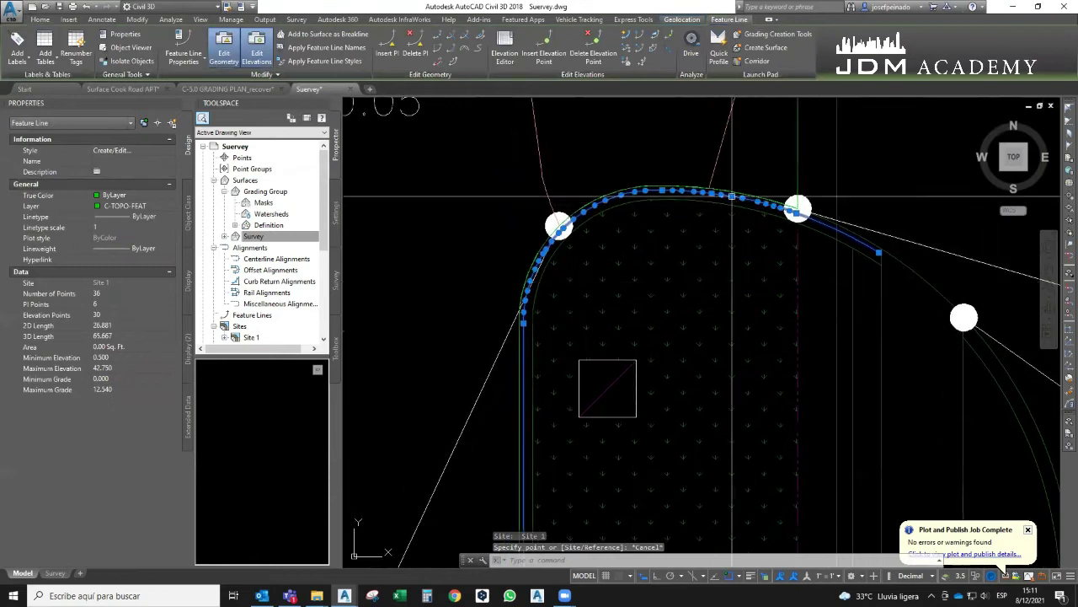
scroll(732, 196, up, 2)
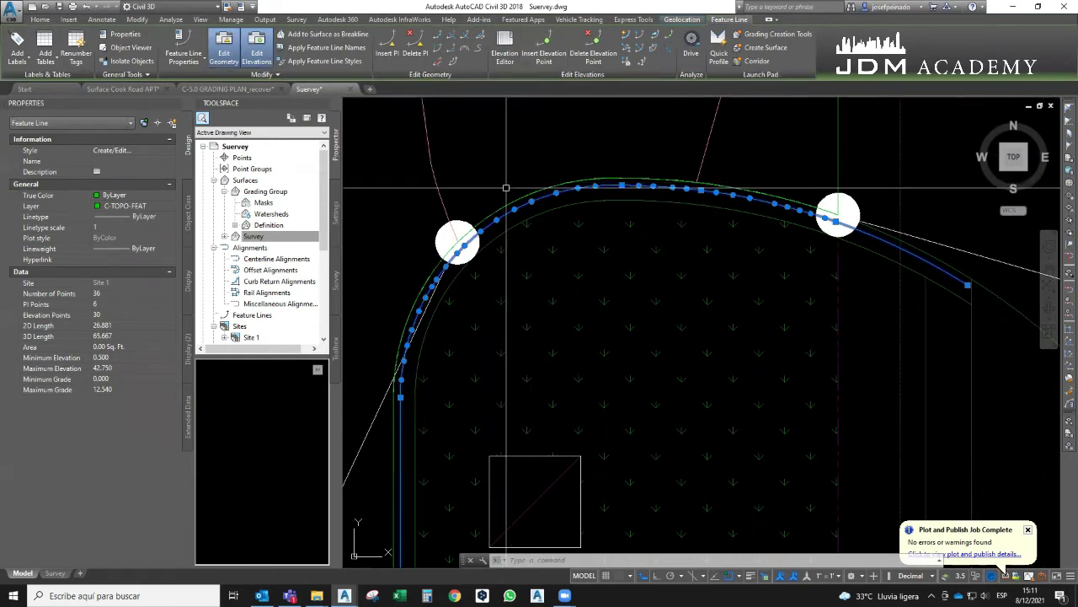
Make an offset copy of the curb feature line at the 0.285 distance
click(37, 20)
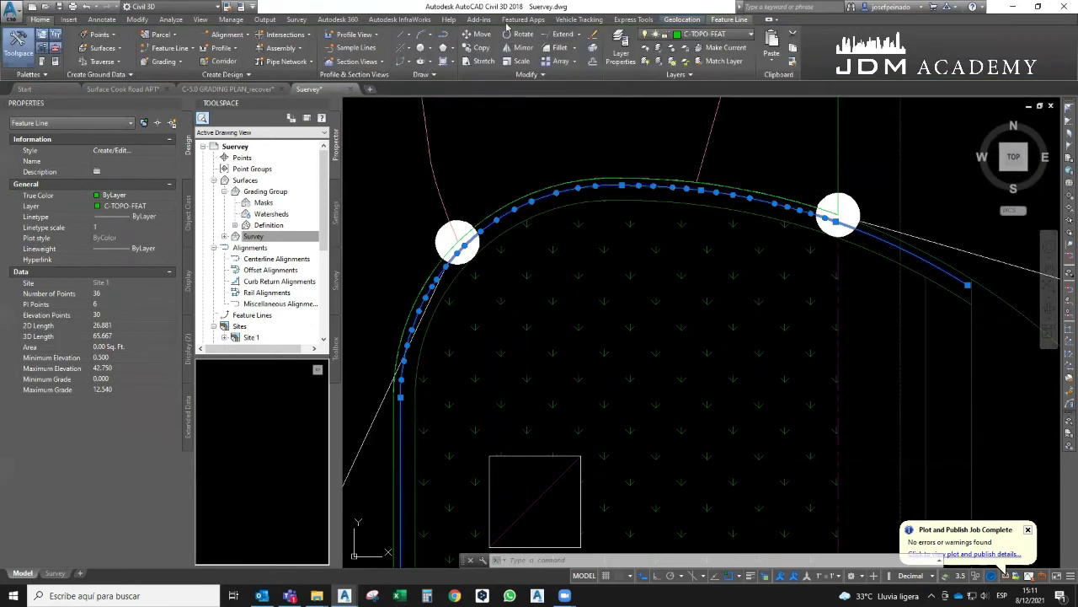
click(592, 62)
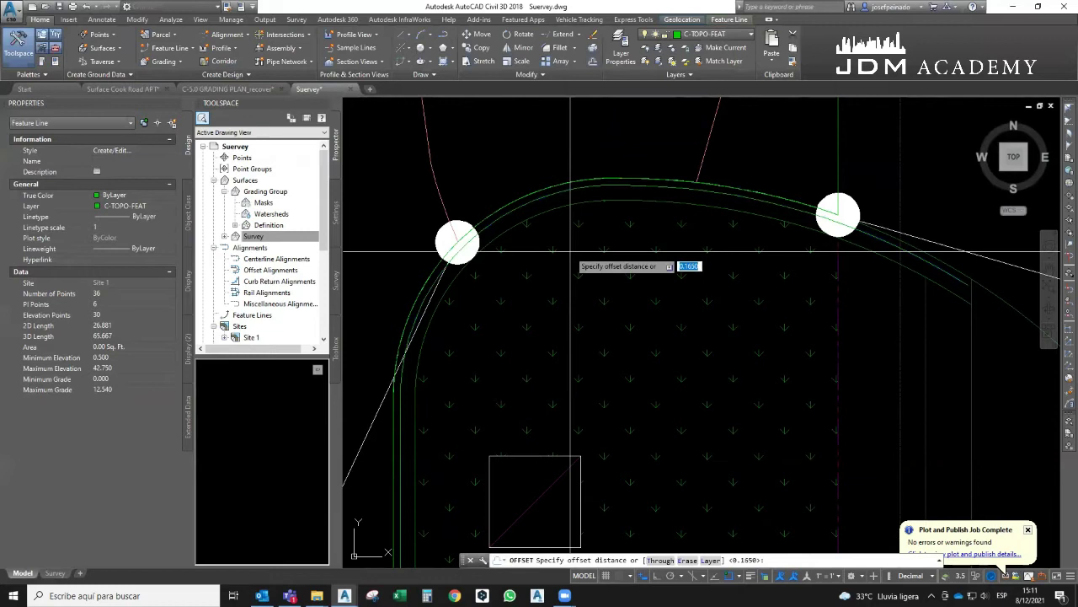
scroll(511, 210, up, 2)
scroll(509, 205, up, 1)
scroll(510, 203, up, 1)
text(0.285)
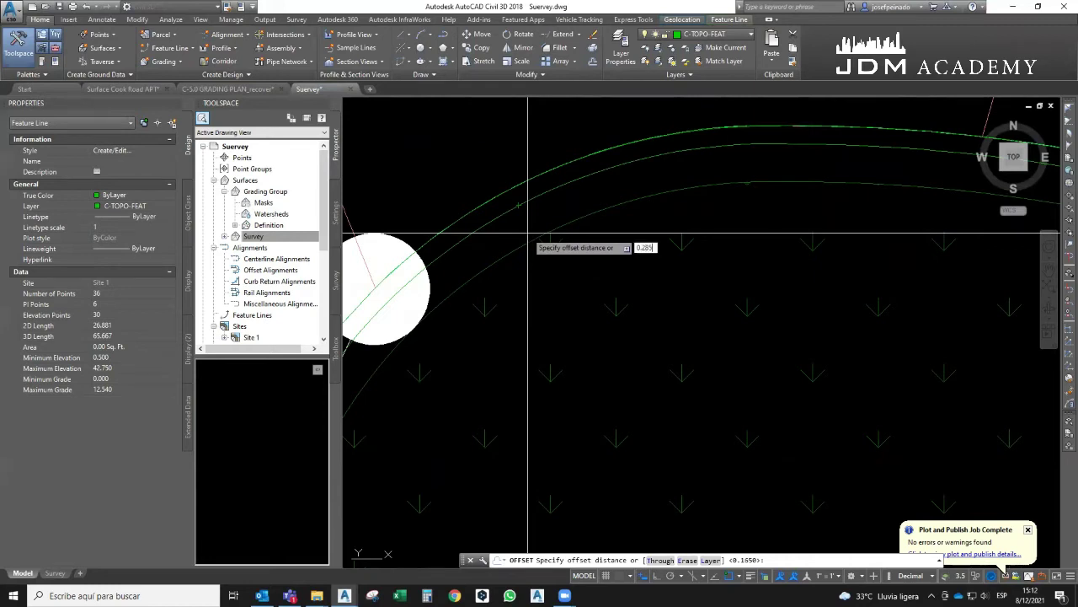
key(Return)
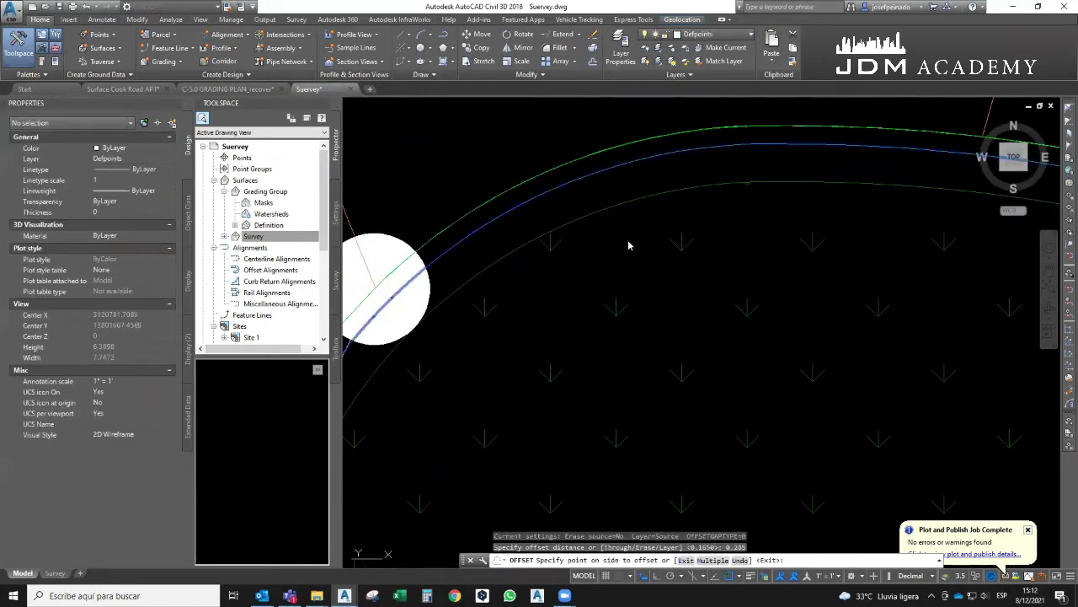
click(625, 247)
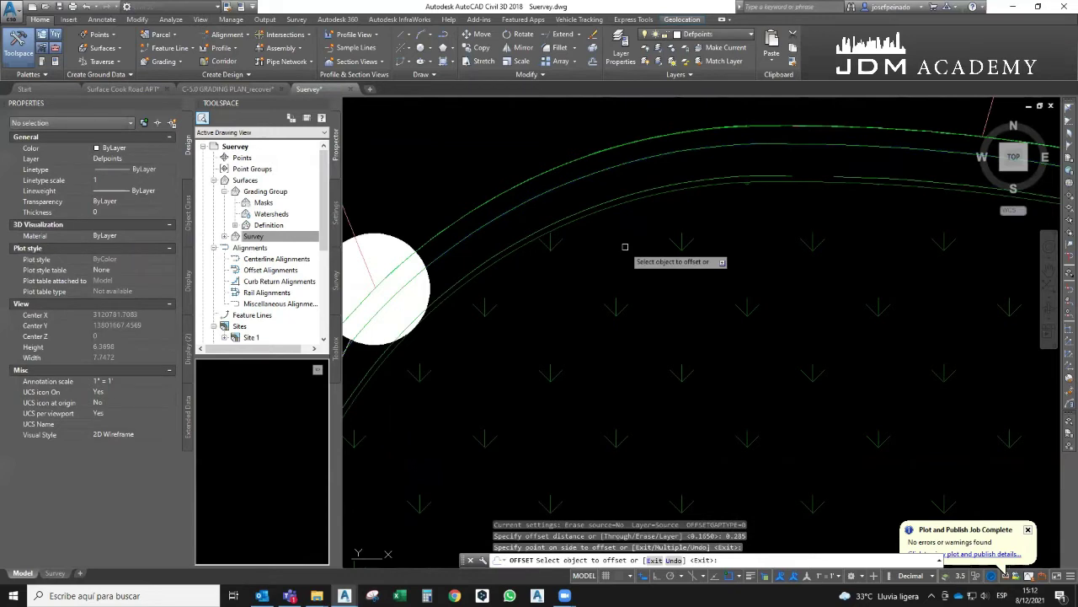
key(Return)
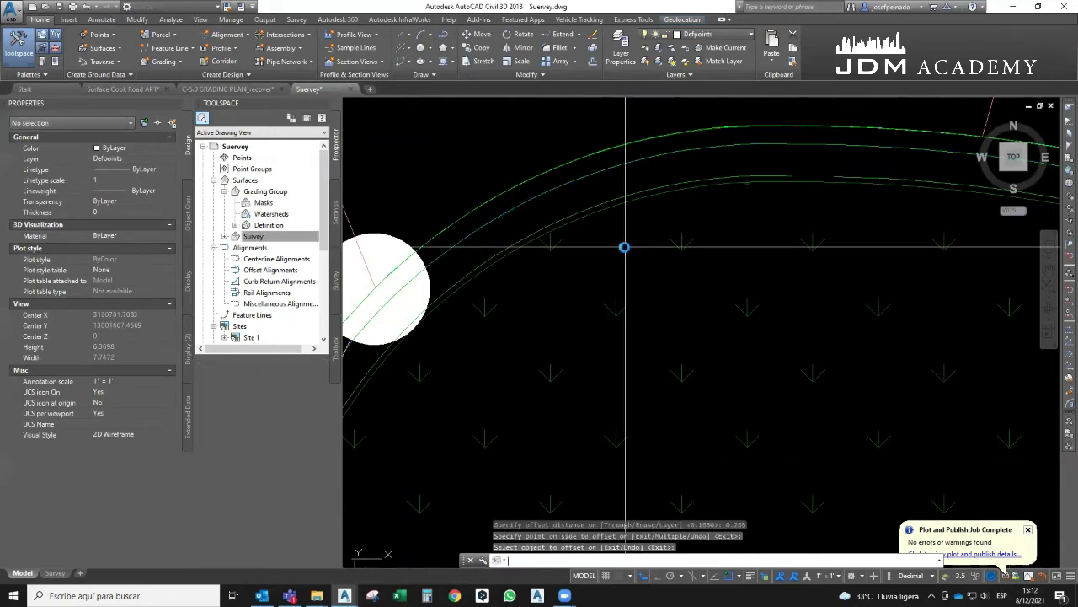
scroll(583, 224, up, 4)
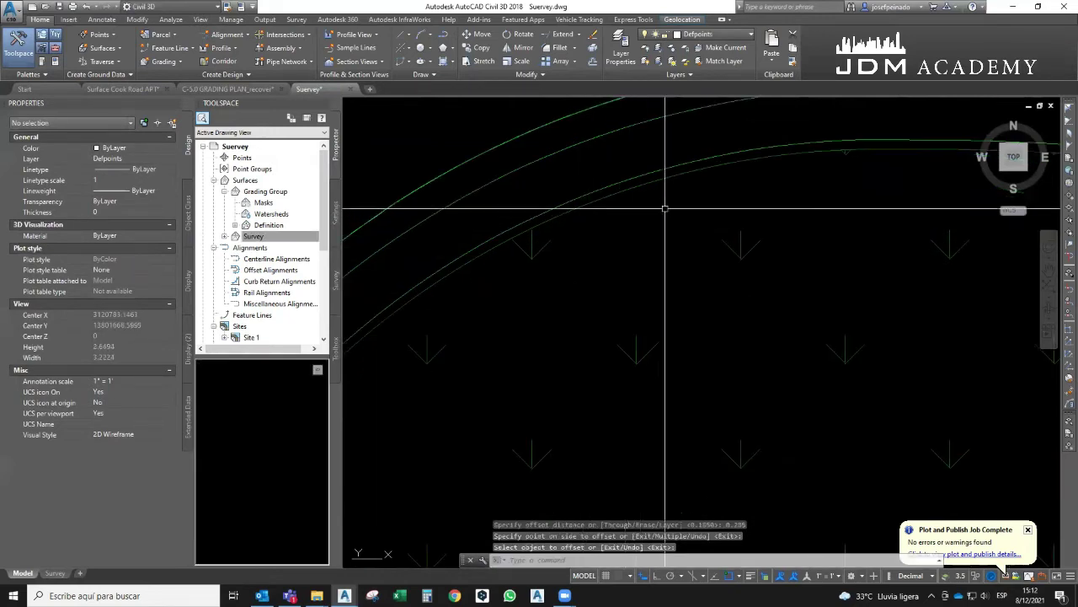
click(649, 171)
key(Return)
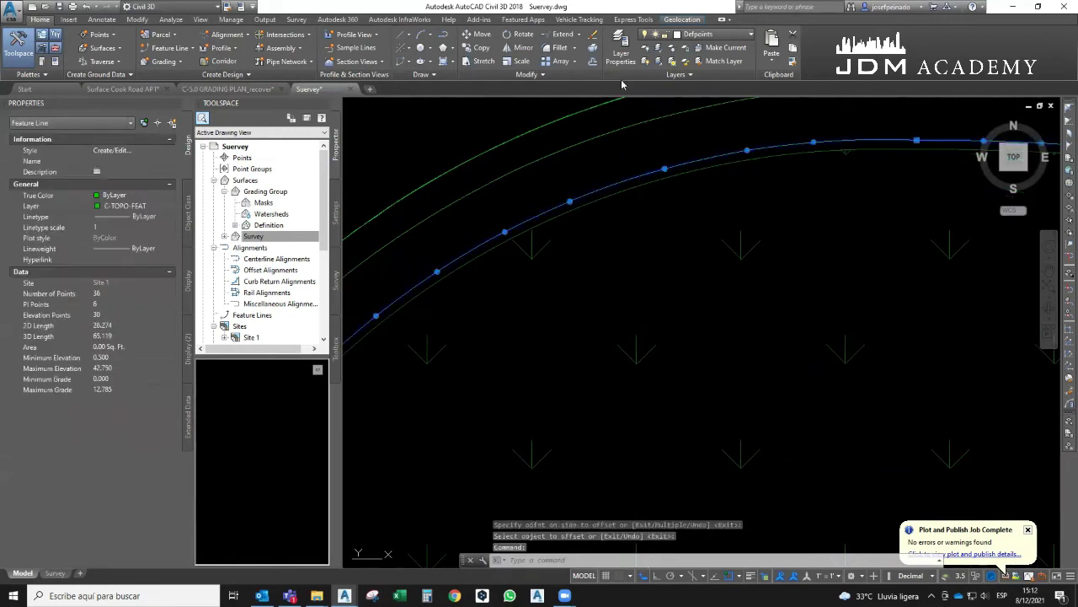
Offset the curved curb feature line by 0.05 to create a second curb-return line
click(40, 20)
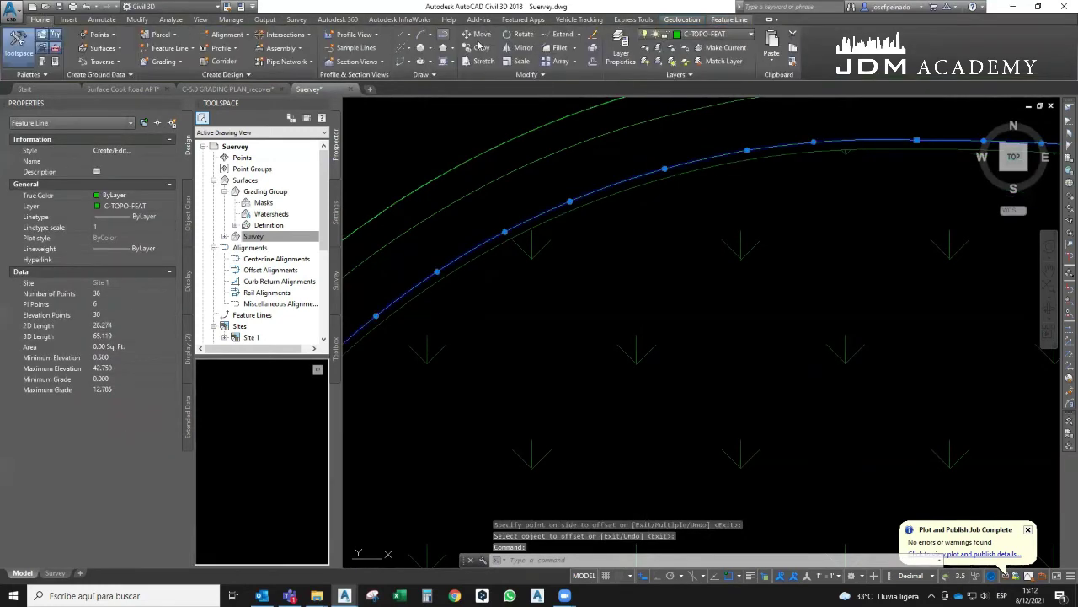
click(593, 65)
text(0.05)
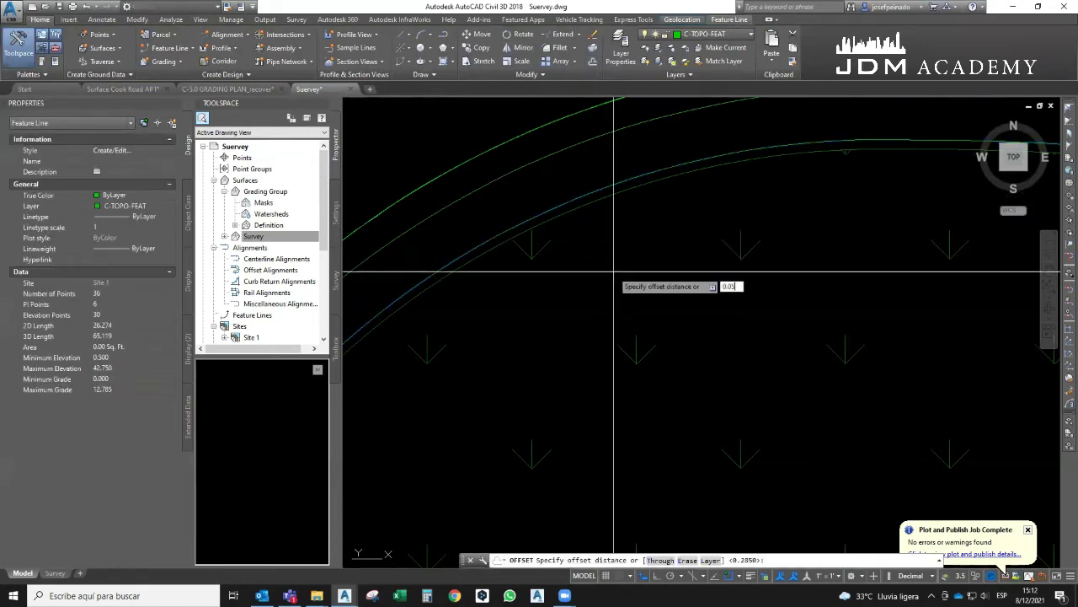
key(Return)
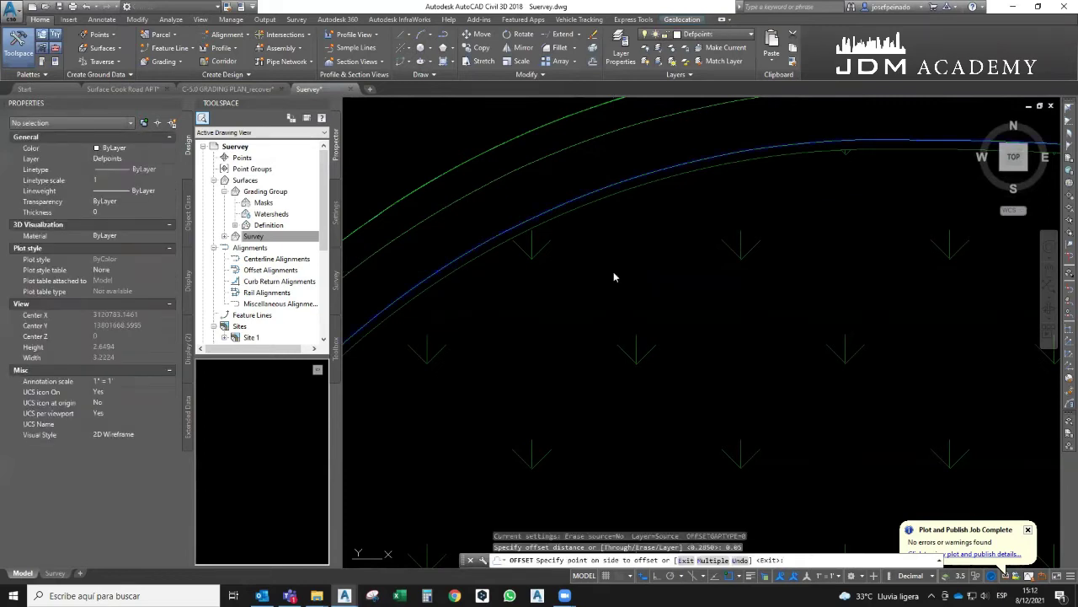
key(alt)
key(alt)
click(607, 247)
key(Escape)
click(573, 208)
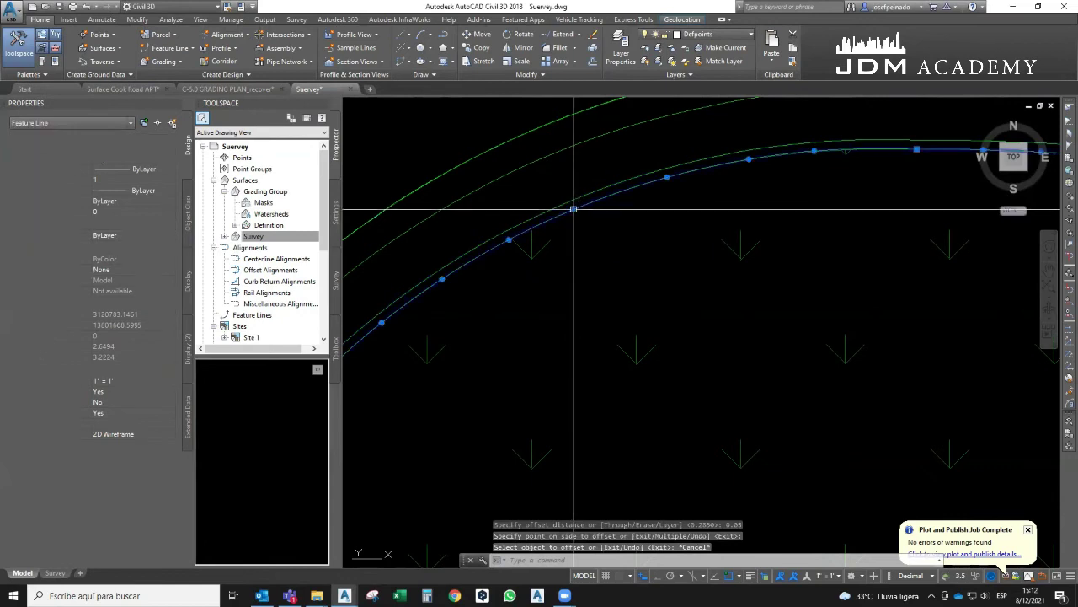
key(Escape)
scroll(703, 209, down, 2)
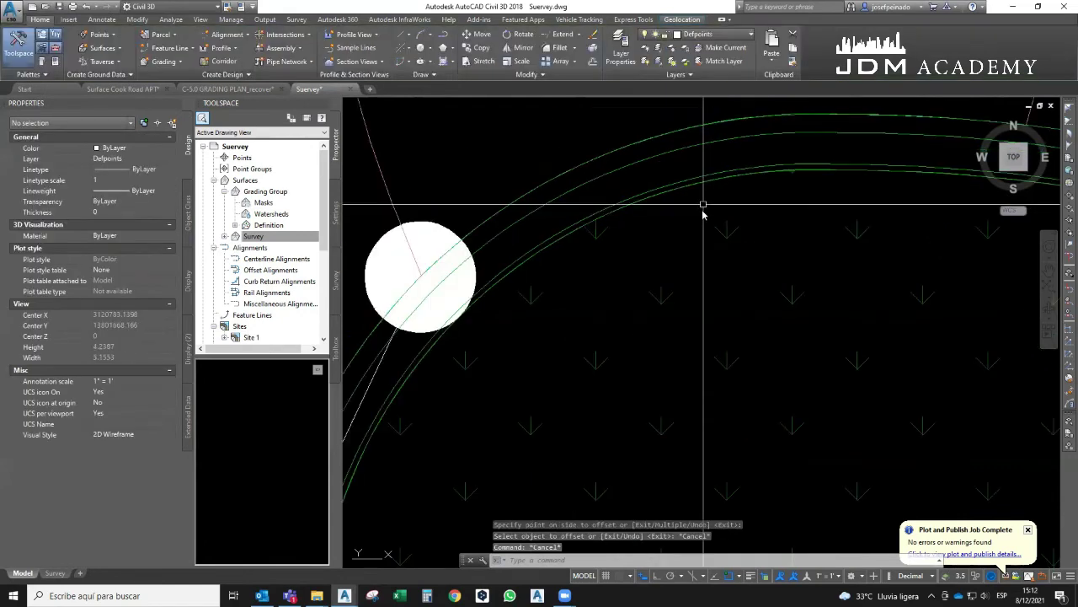
Lower the curved curb feature line by -0.25 with Raise/Lower, bringing its maximum to 42.500
click(674, 142)
key(Escape)
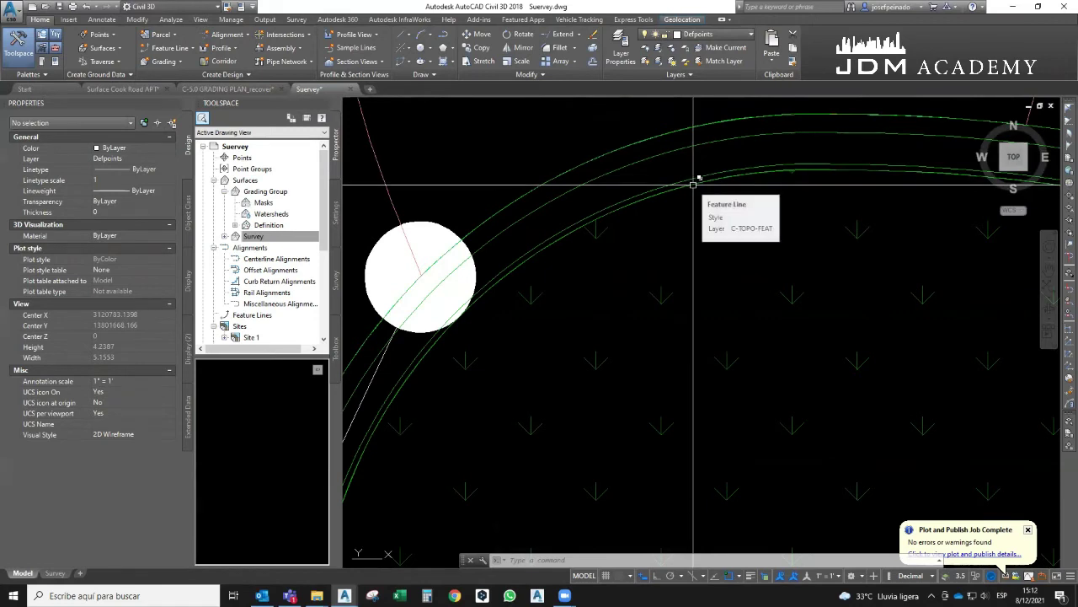
click(693, 183)
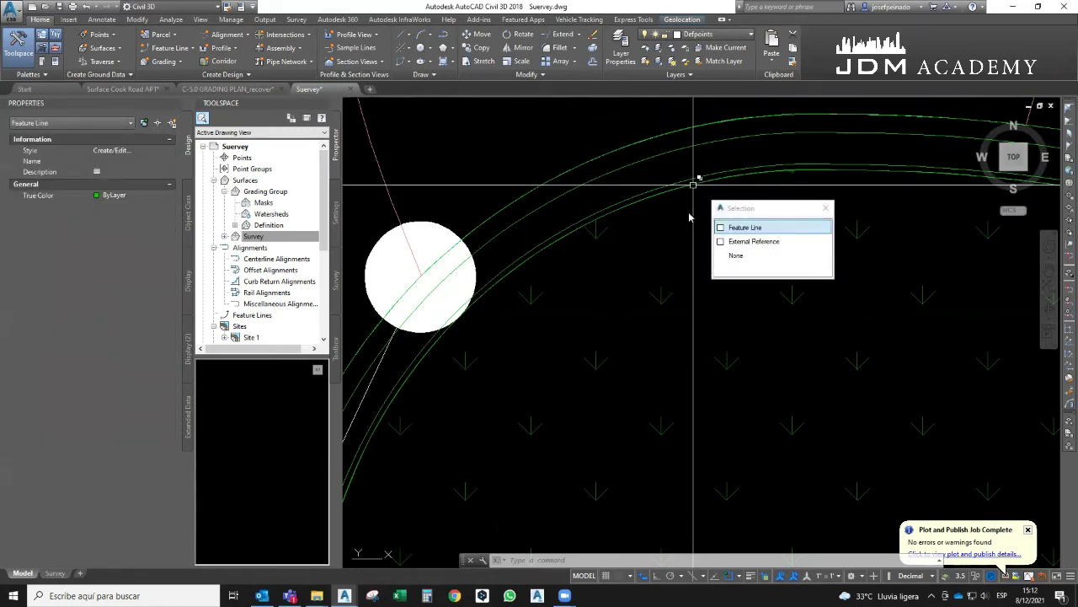
click(722, 228)
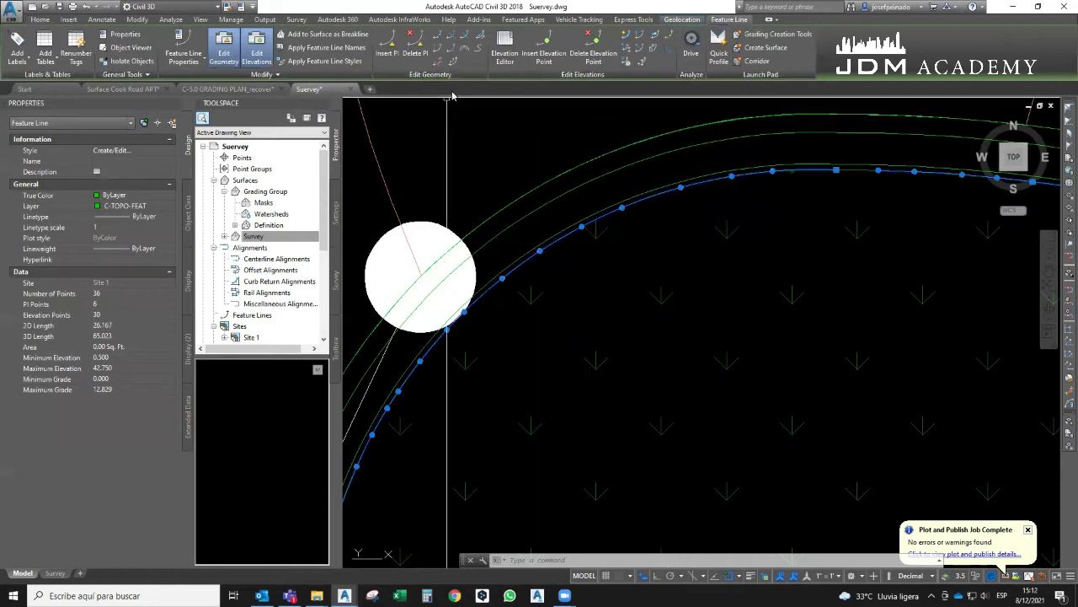
click(642, 64)
text(-0.25)
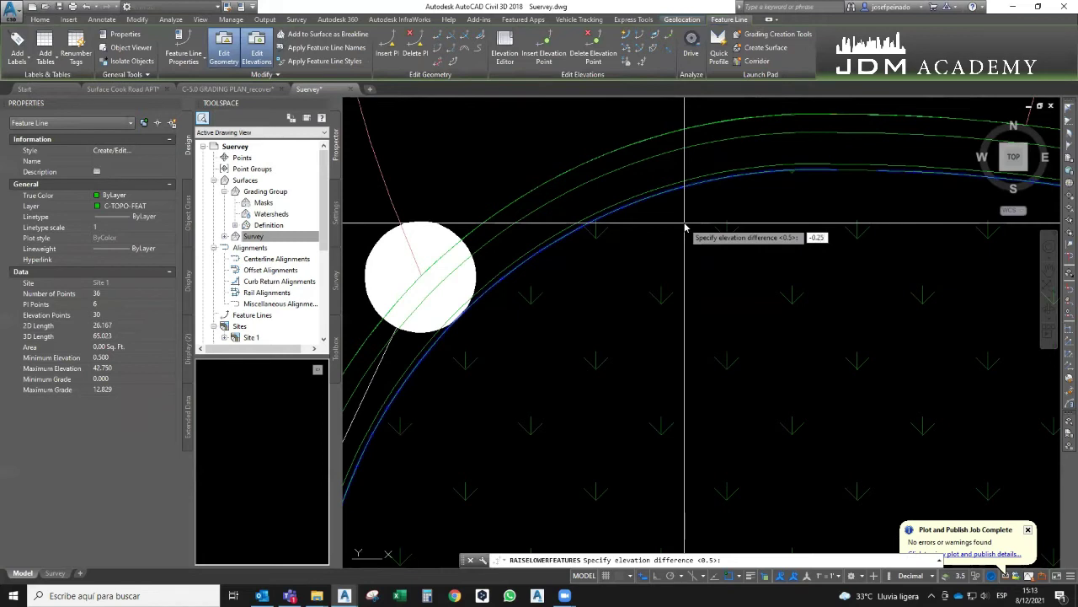
key(Return)
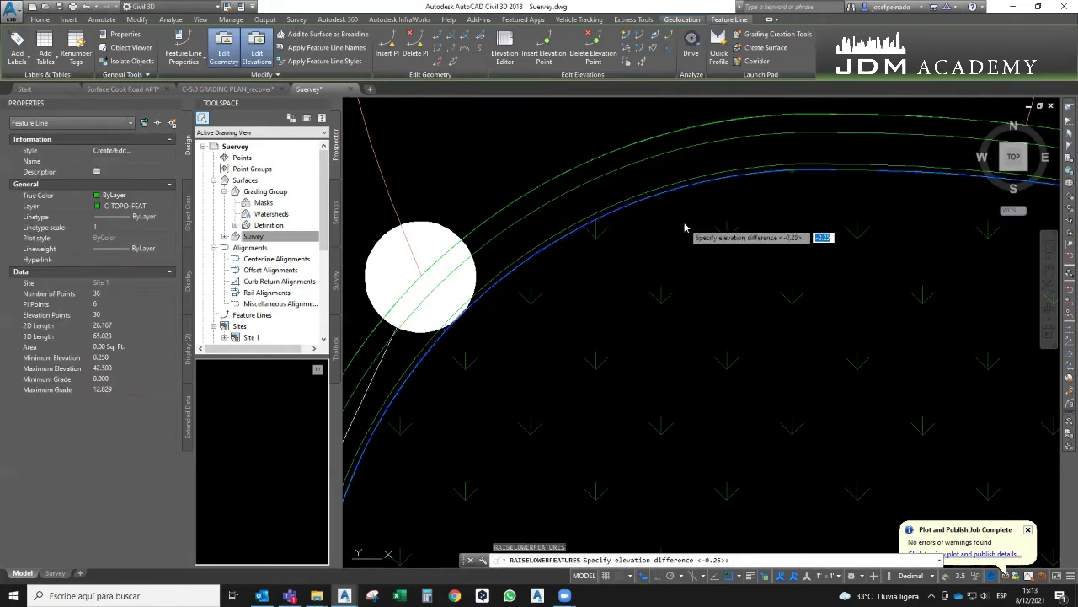
key(Escape)
scroll(684, 226, down, 4)
scroll(684, 225, down, 4)
scroll(684, 226, down, 3)
scroll(684, 226, down, 3)
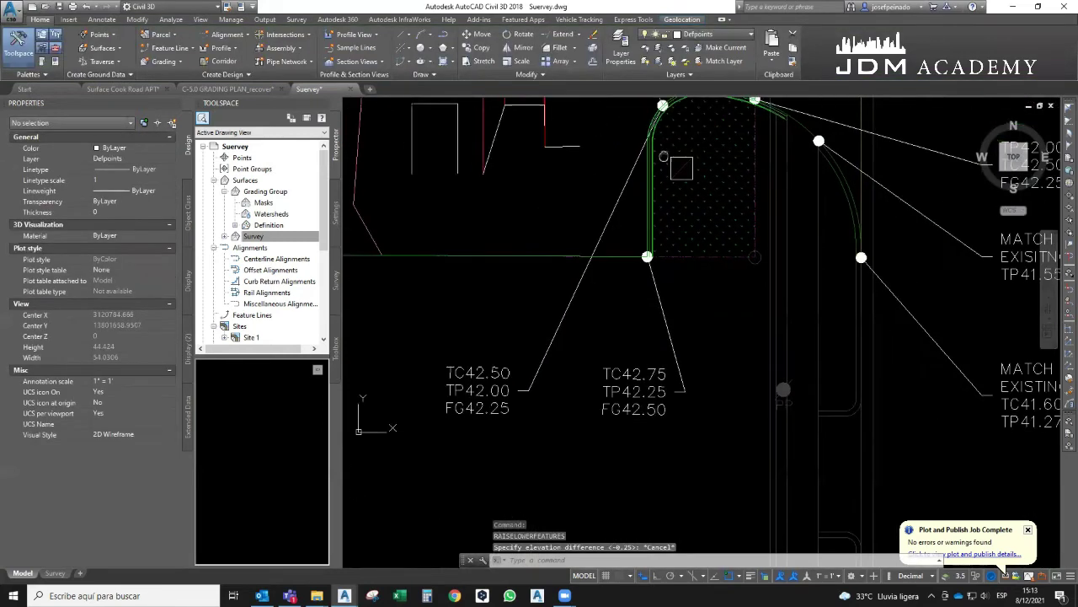
Pan and zoom in on the pad corner where the curb feature lines end
middle_drag(663, 105, 688, 125)
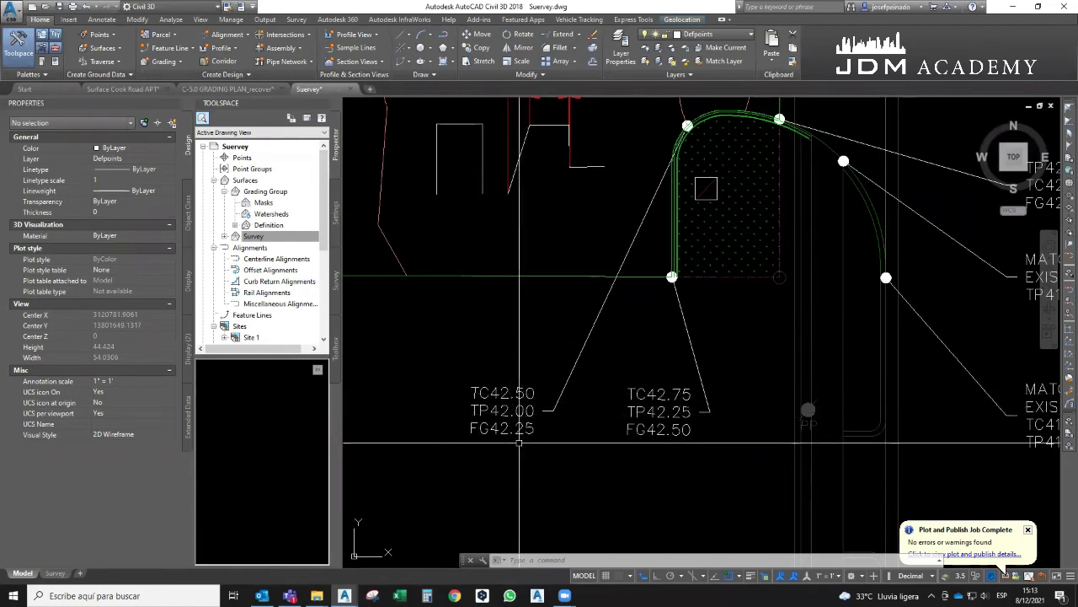
scroll(695, 97, up, 2)
scroll(695, 97, up, 2)
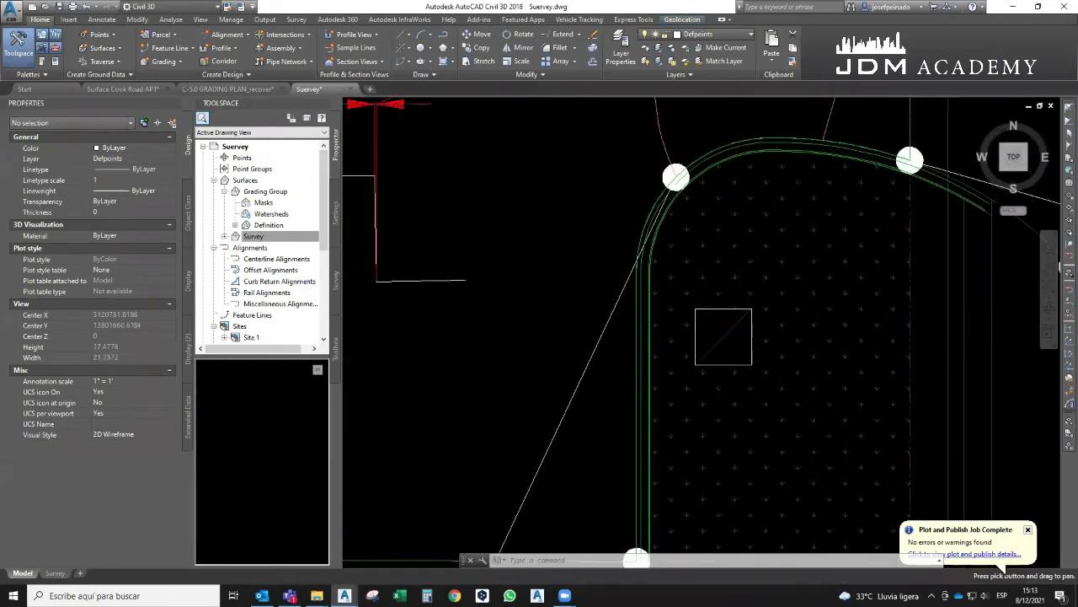
scroll(703, 178, down, 2)
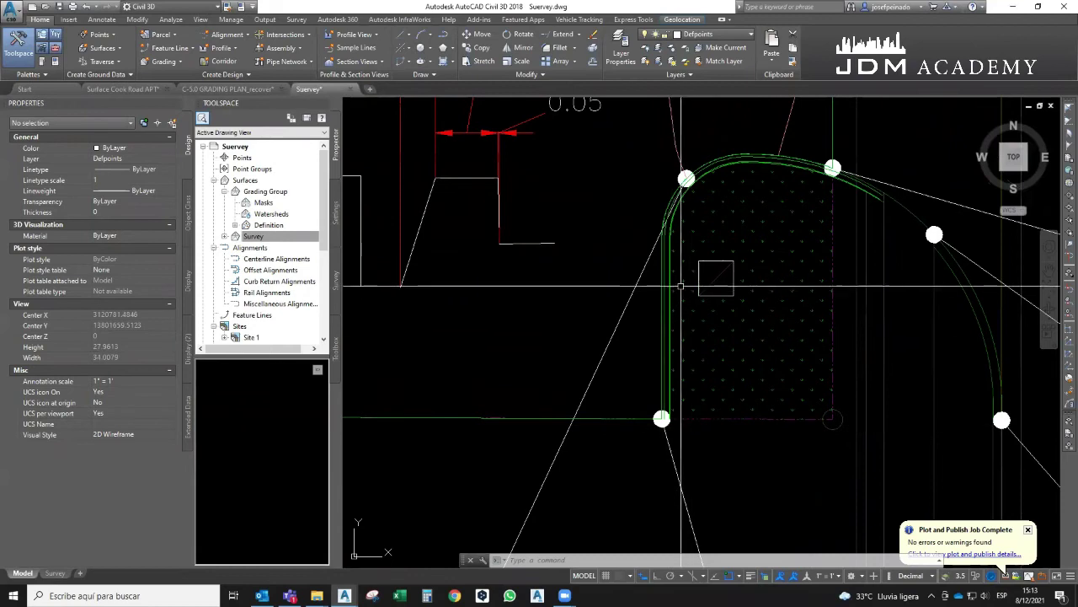
scroll(681, 287, up, 4)
scroll(661, 211, up, 2)
scroll(664, 228, down, 4)
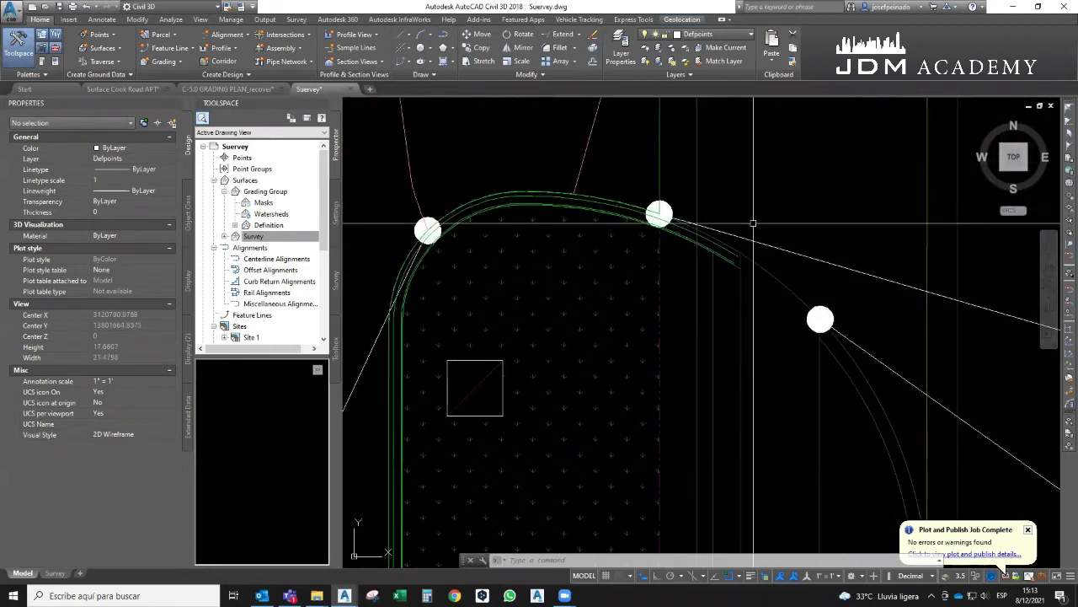
scroll(679, 344, up, 3)
scroll(713, 308, down, 2)
scroll(679, 329, down, 1)
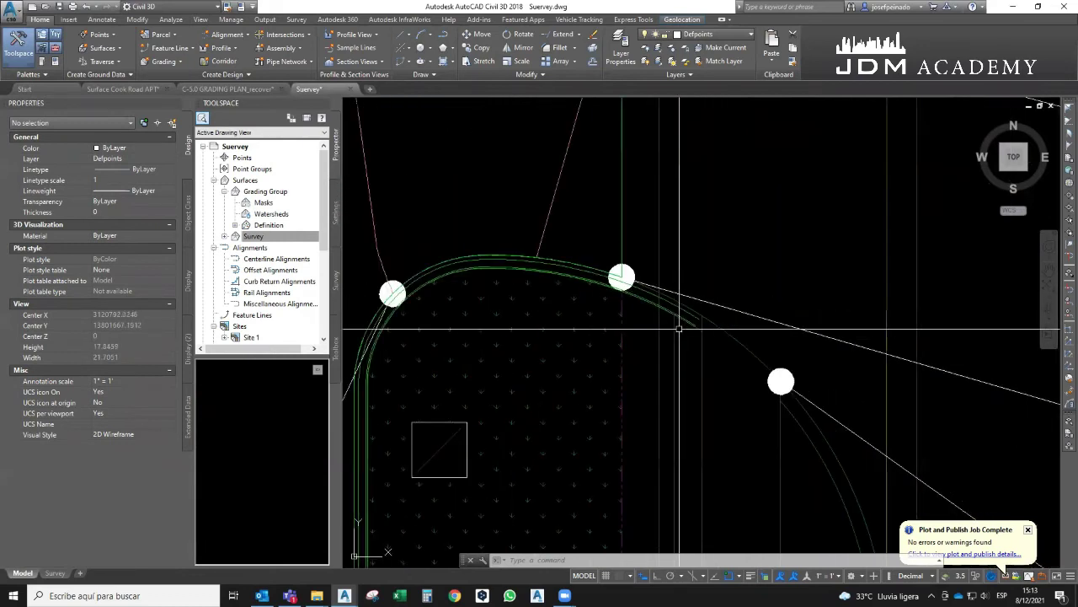
scroll(631, 433, up, 4)
scroll(475, 362, up, 2)
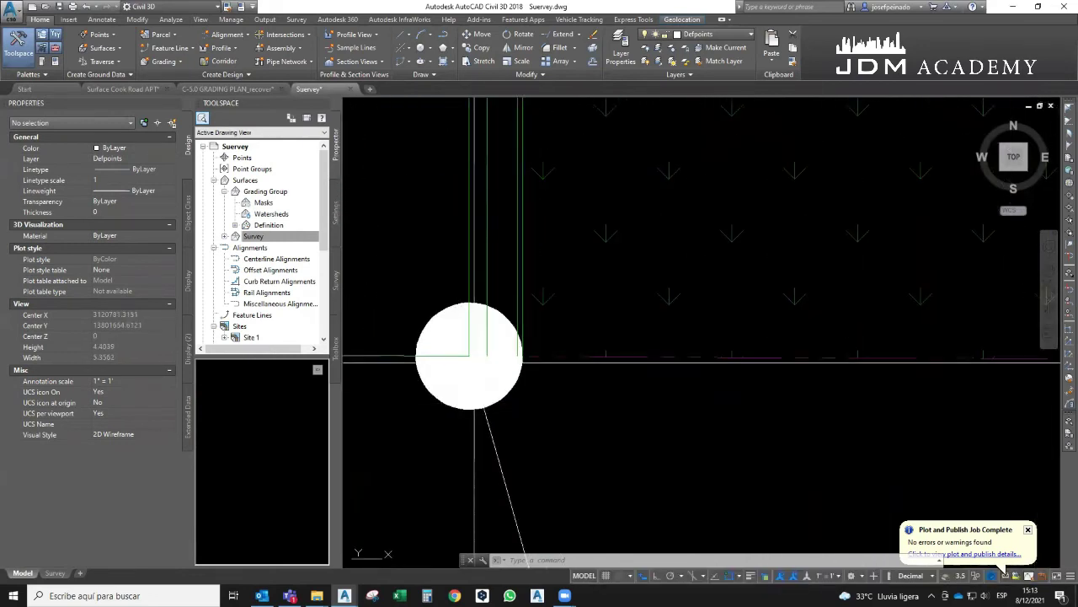
middle_drag(574, 360, 761, 403)
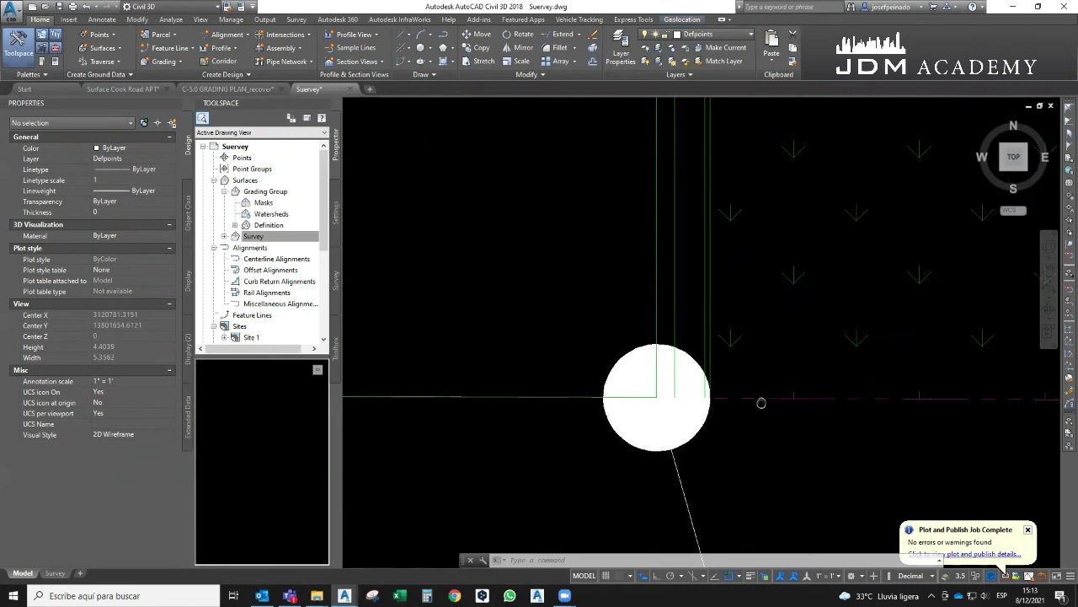
scroll(691, 424, up, 4)
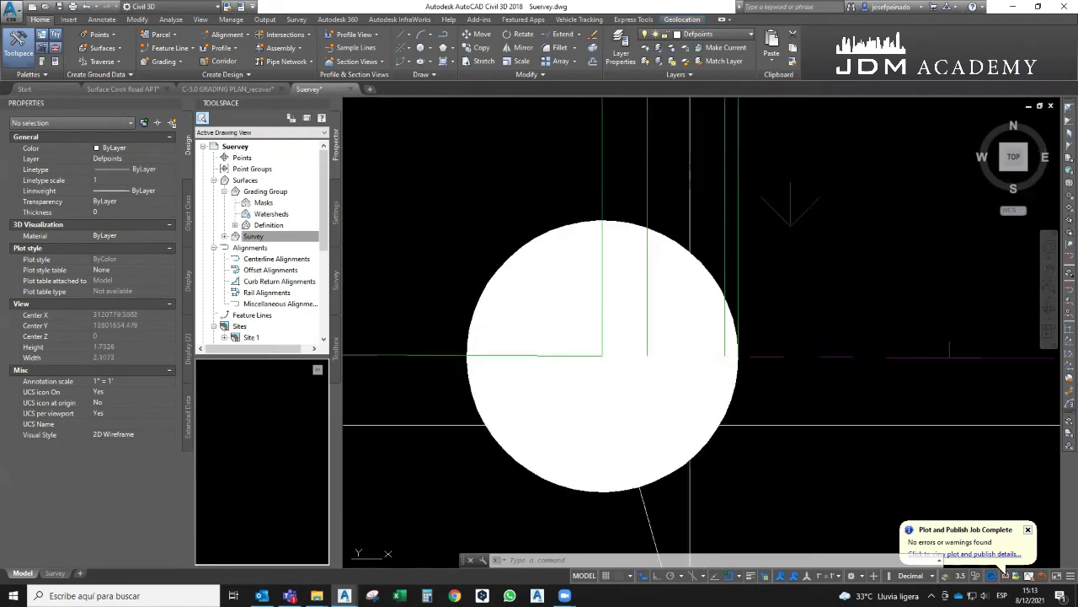
Draw a 0.5-long polyline snapped across the three curb line ends at the corner
click(439, 39)
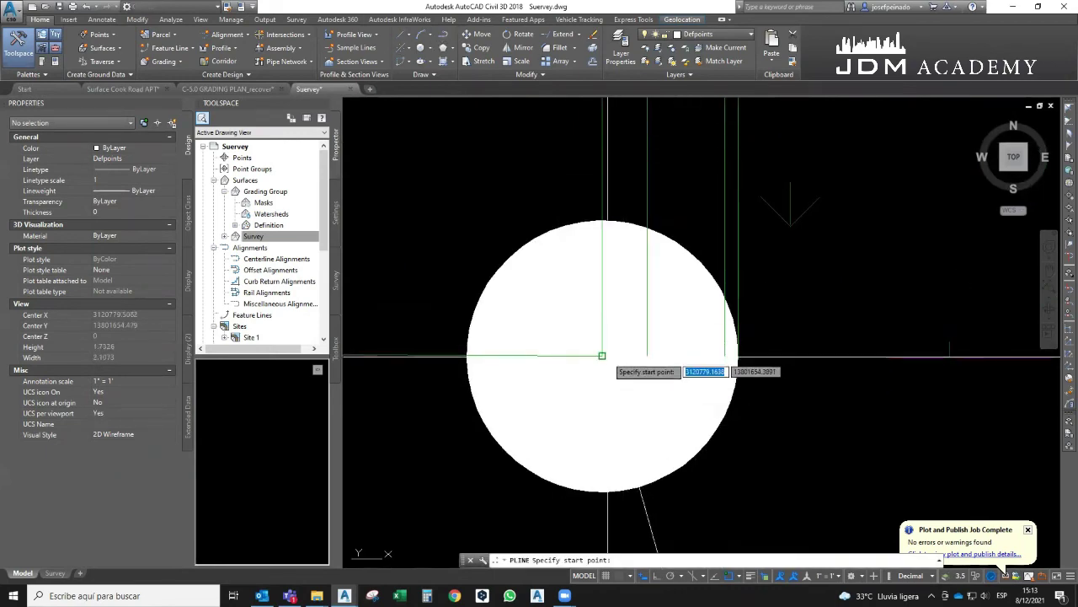
click(602, 355)
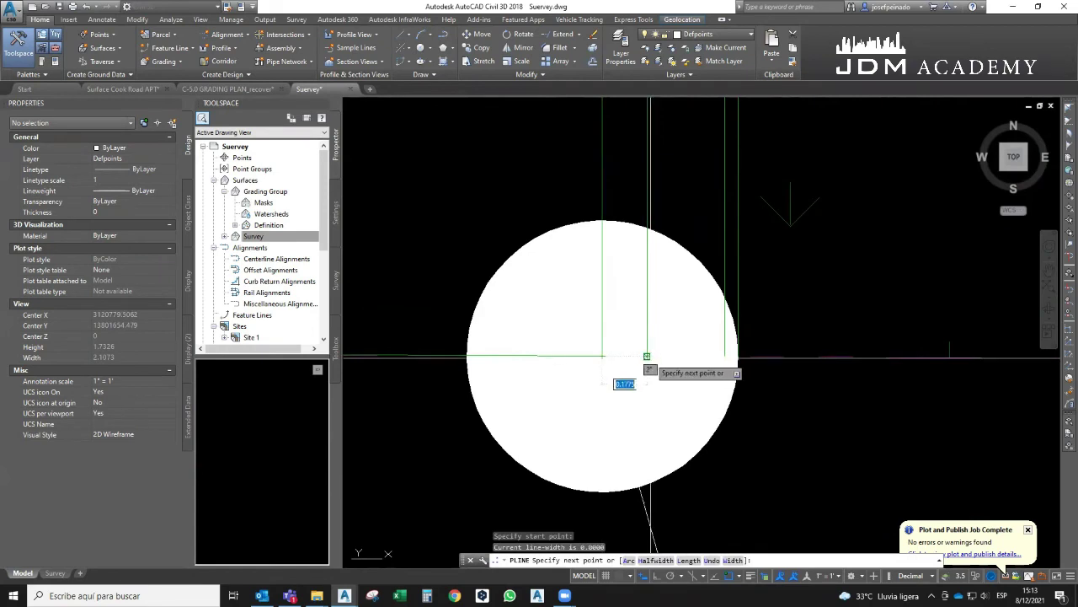
click(647, 355)
click(728, 355)
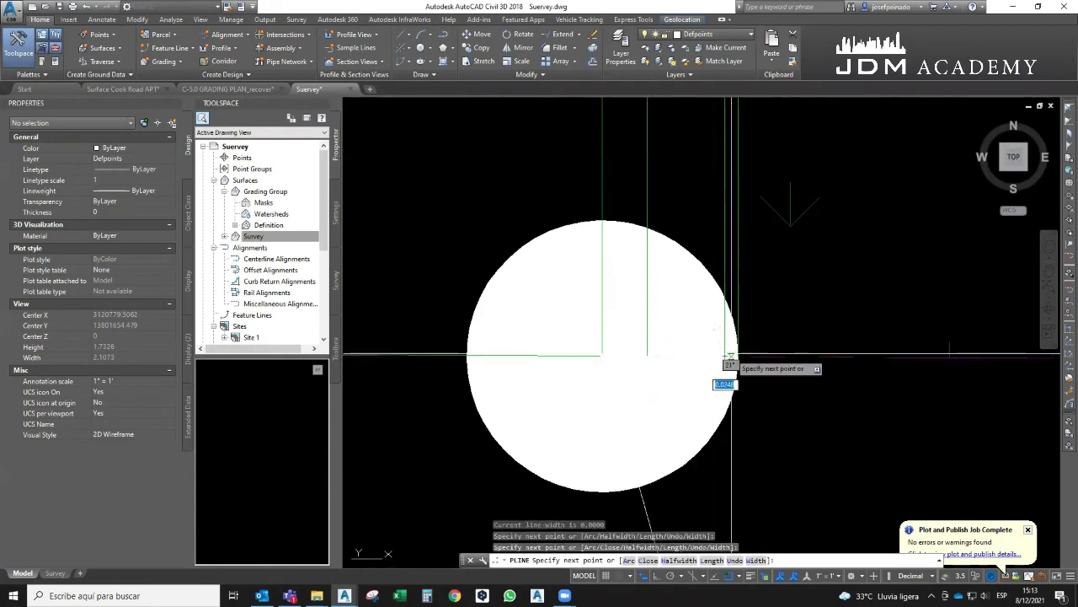
key(Escape)
scroll(729, 387, down, 4)
scroll(733, 410, down, 2)
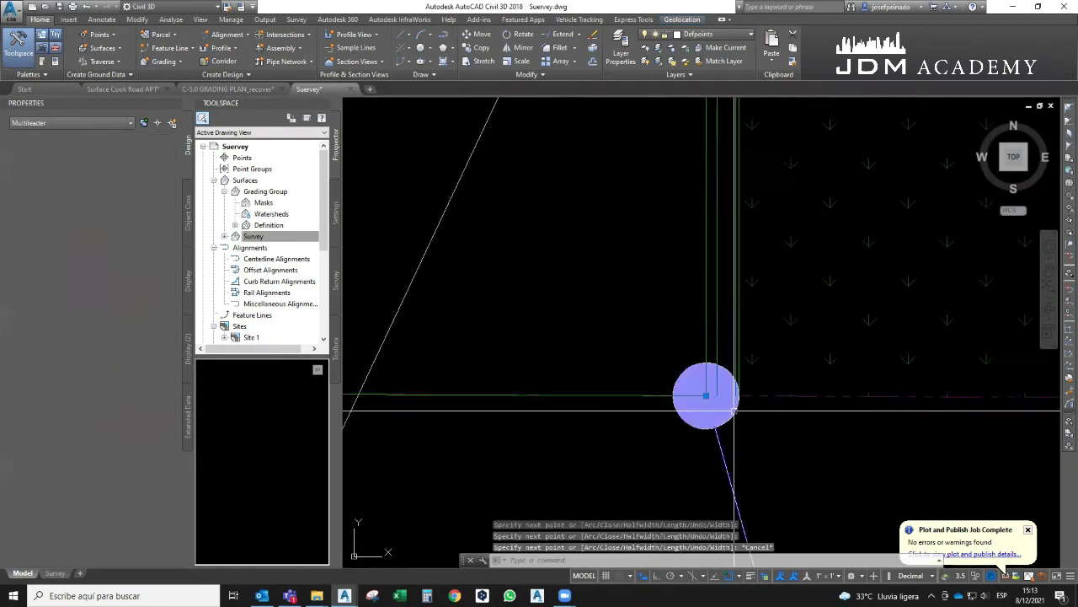
Select the new short polyline and bring up the Feature Line creation options
click(706, 395)
click(702, 392)
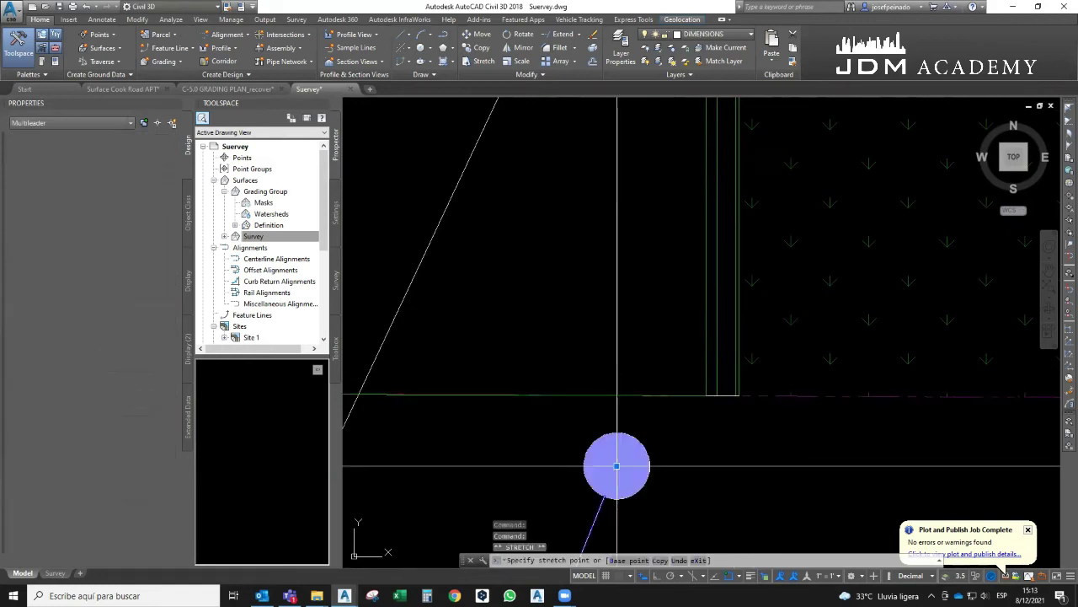
key(Escape)
scroll(716, 404, up, 3)
click(715, 376)
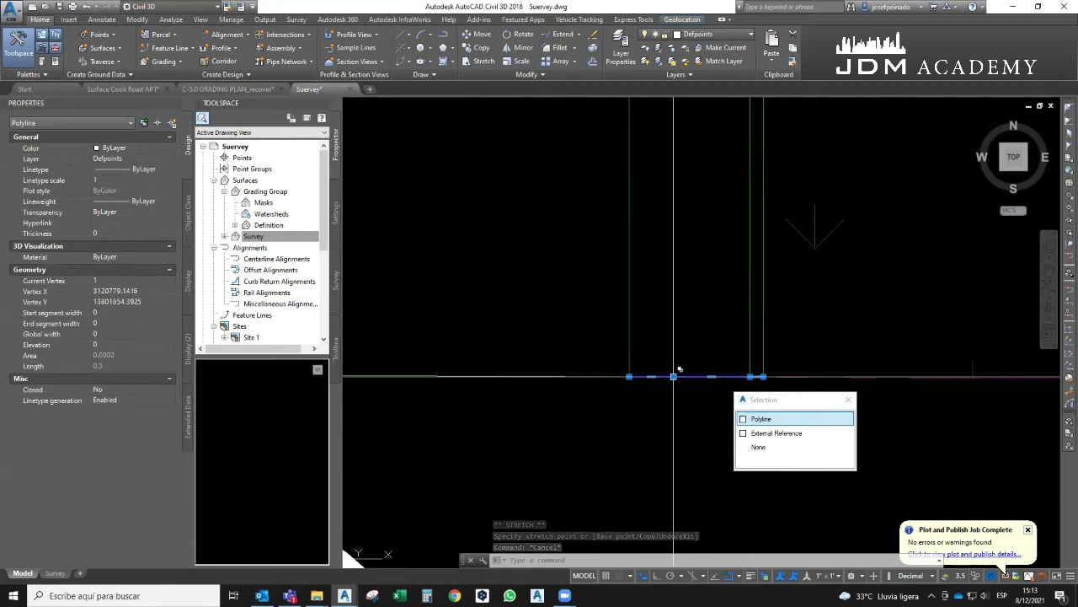
click(183, 48)
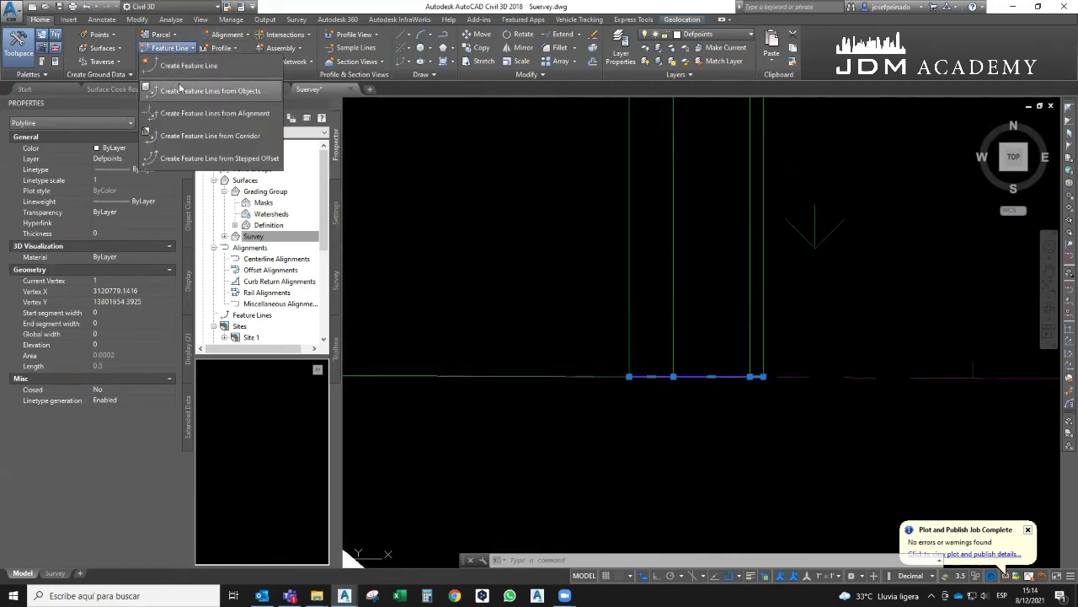
Convert the short polyline into a Site 1 feature line and confirm it via selection cycling
key(Escape)
key(Escape)
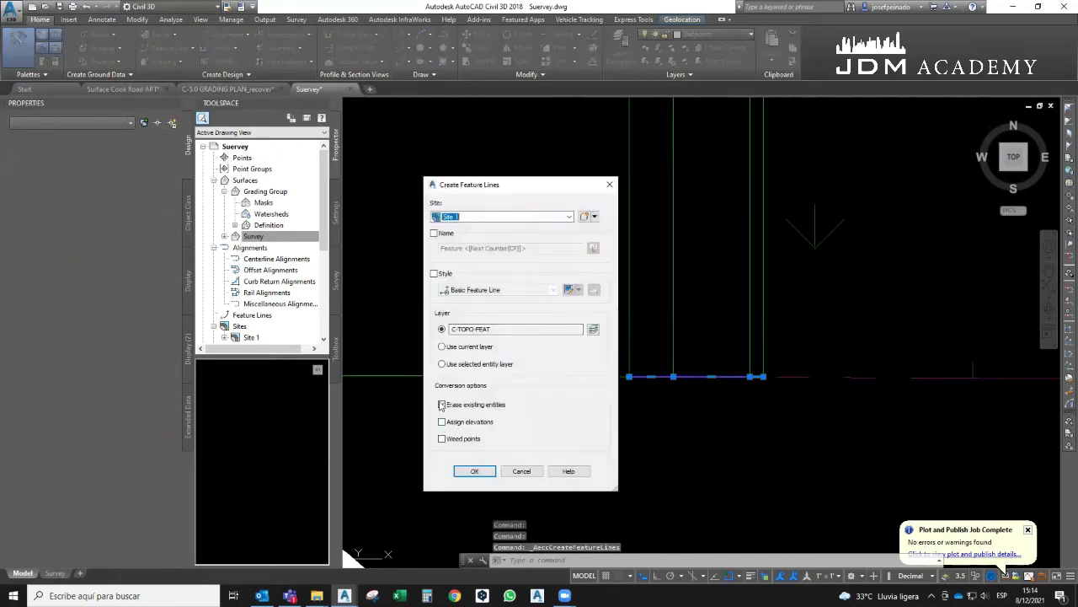
click(474, 471)
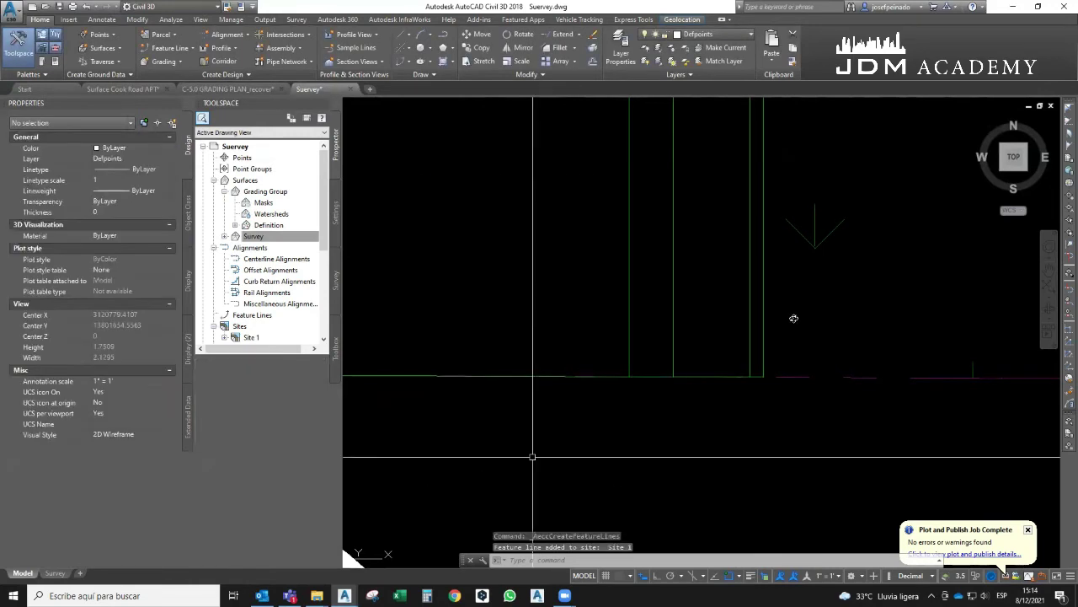
click(697, 369)
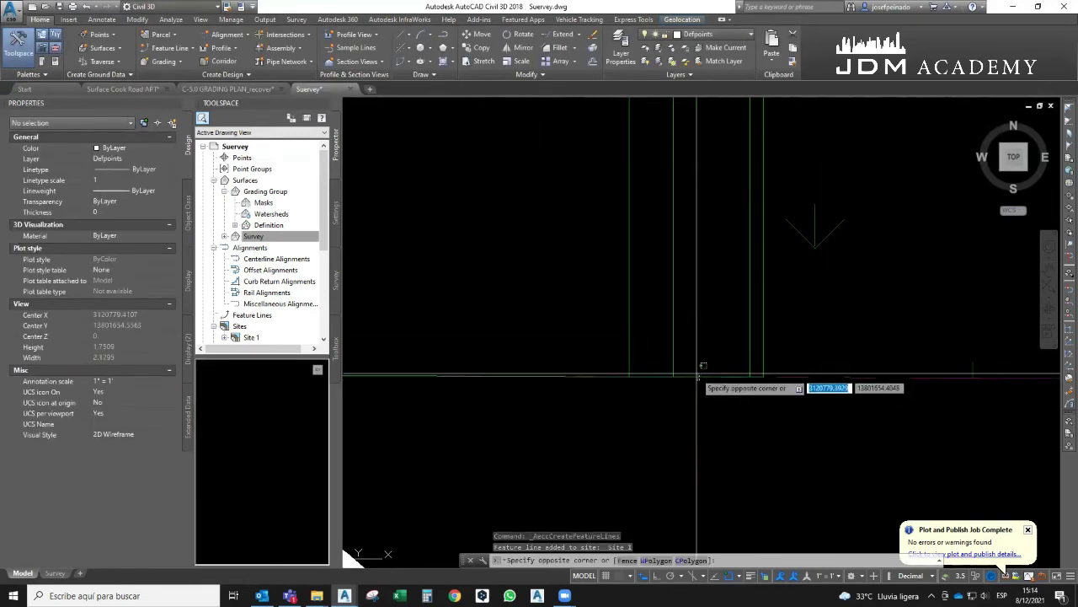
key(Escape)
click(697, 369)
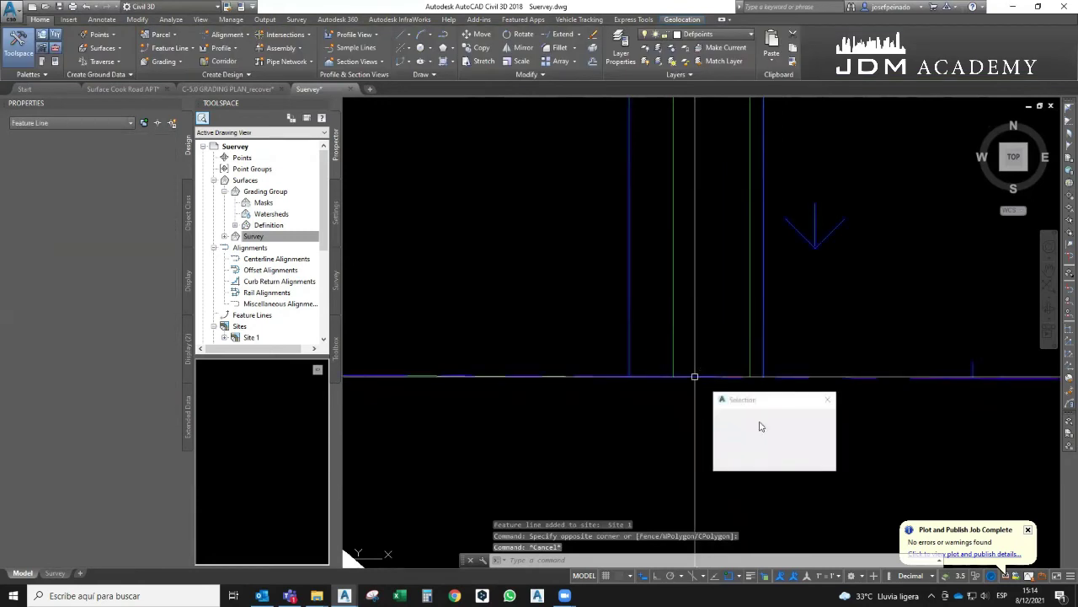
click(762, 423)
key(Escape)
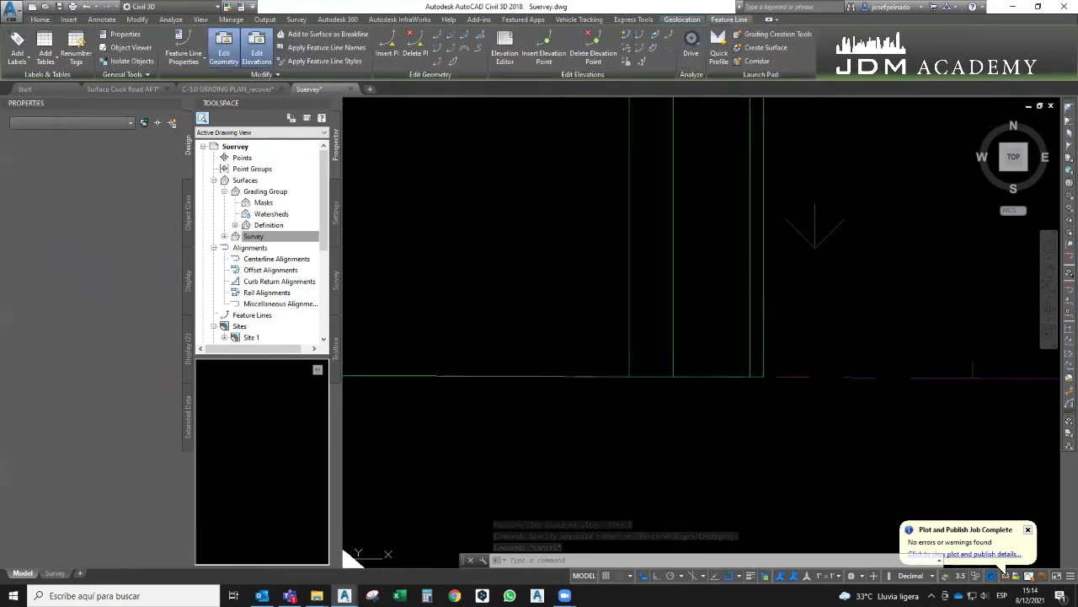
Use Quick Elevation Edit to read the 42.75' elevation at the feature line–curb intersection
click(625, 35)
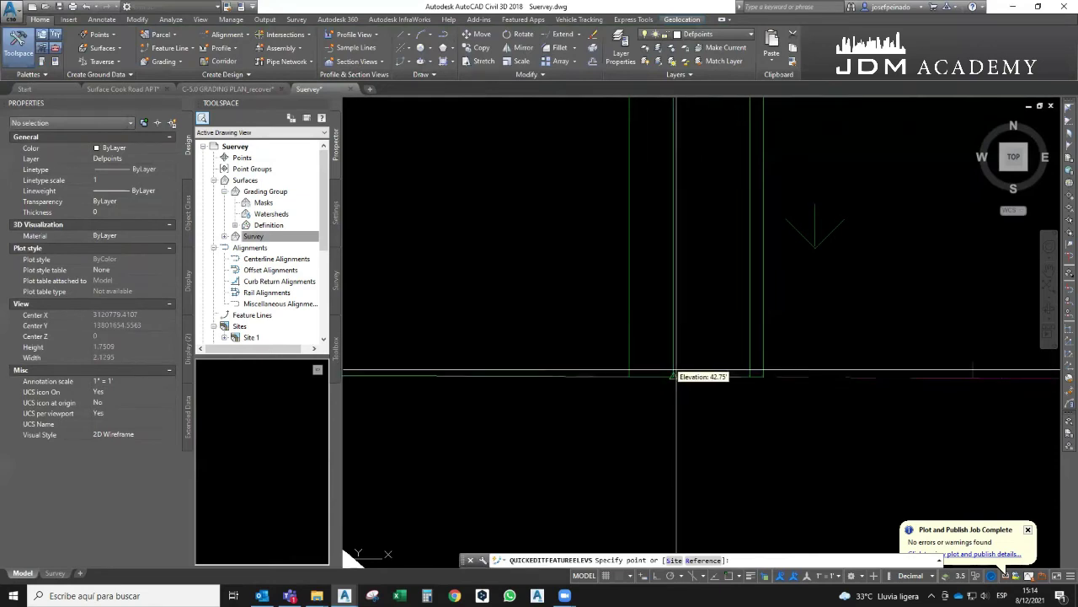
scroll(676, 377, up, 2)
scroll(676, 377, up, 3)
scroll(669, 379, down, 1)
scroll(861, 387, up, 1)
scroll(863, 386, down, 2)
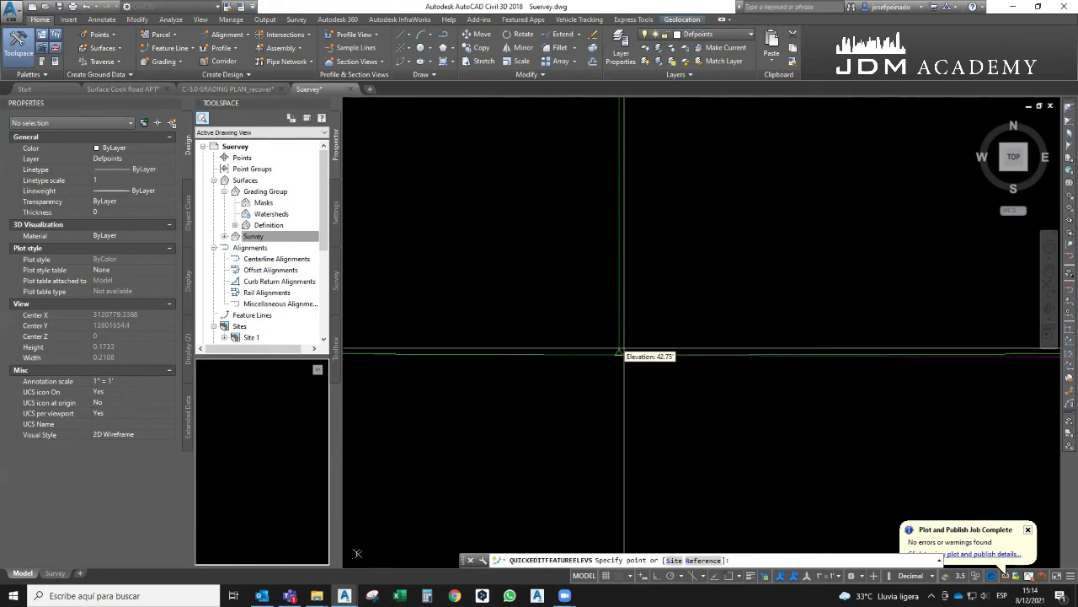
click(618, 356)
key(Escape)
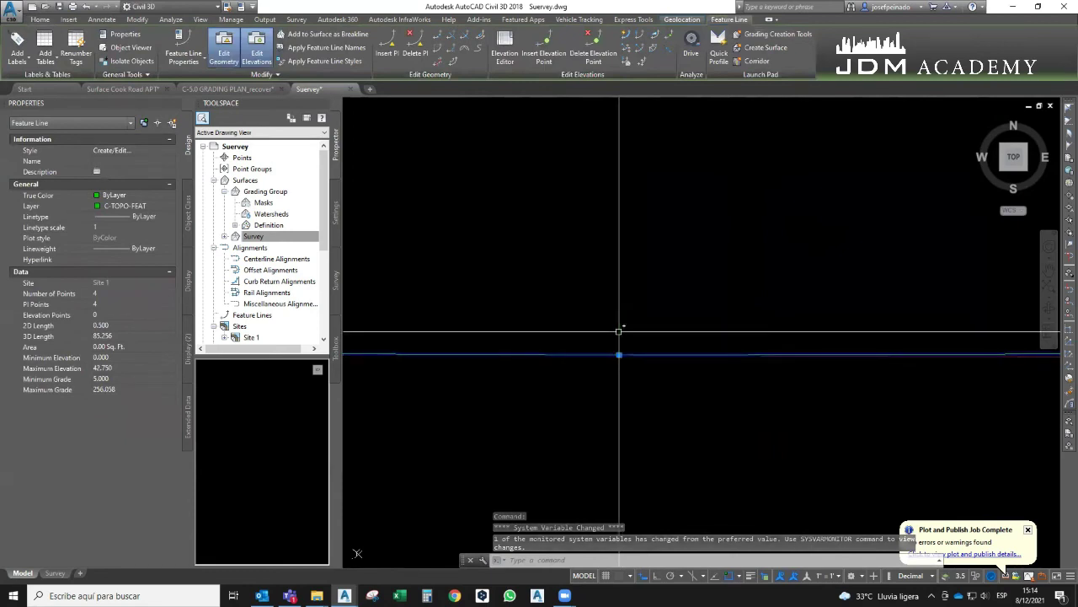
Select both feature lines and snap their shared end grip onto the curb line endpoint
click(619, 331)
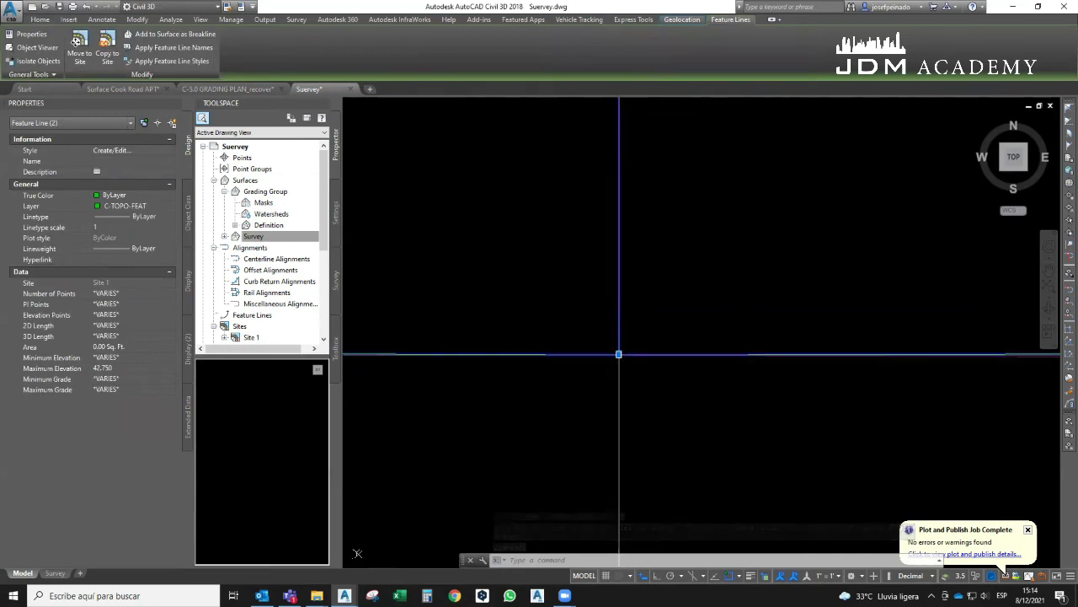
click(619, 355)
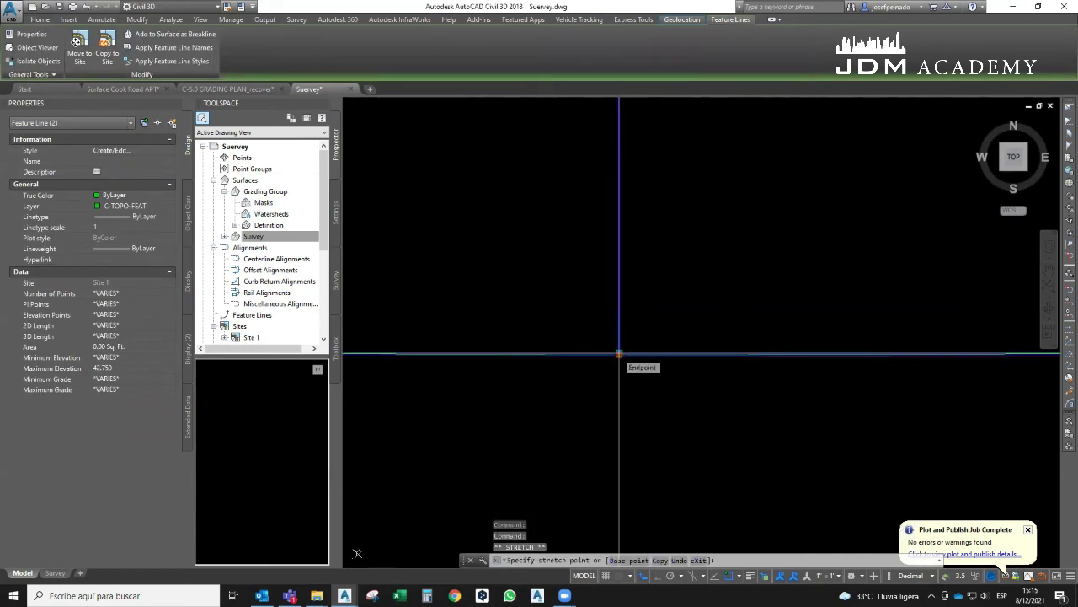
click(619, 355)
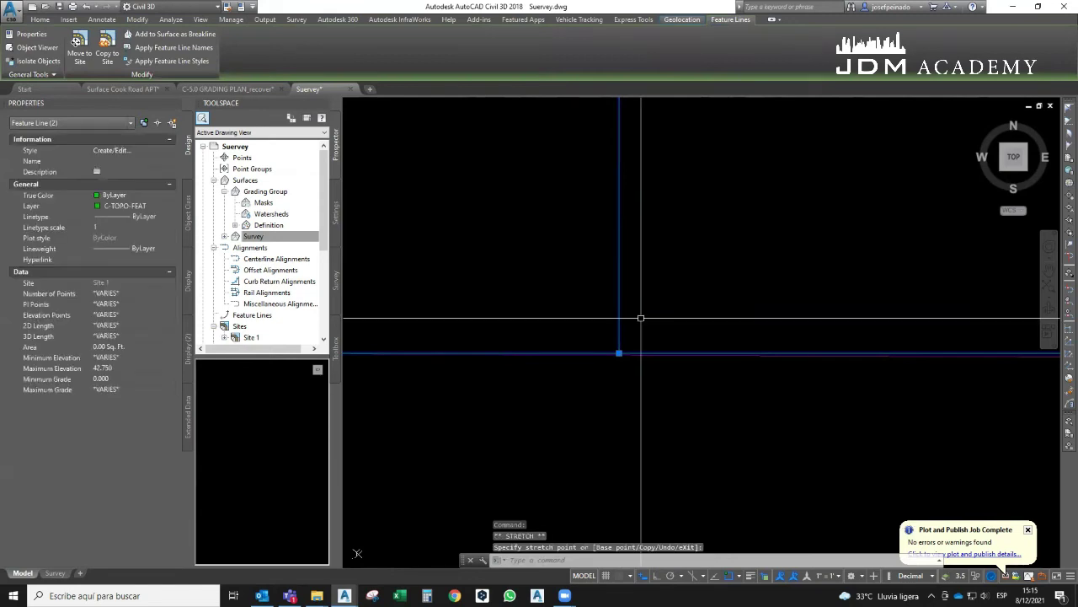
key(Escape)
Reselect both lines through selection cycling and snap the shared end onto the intersection again
click(627, 354)
key(Escape)
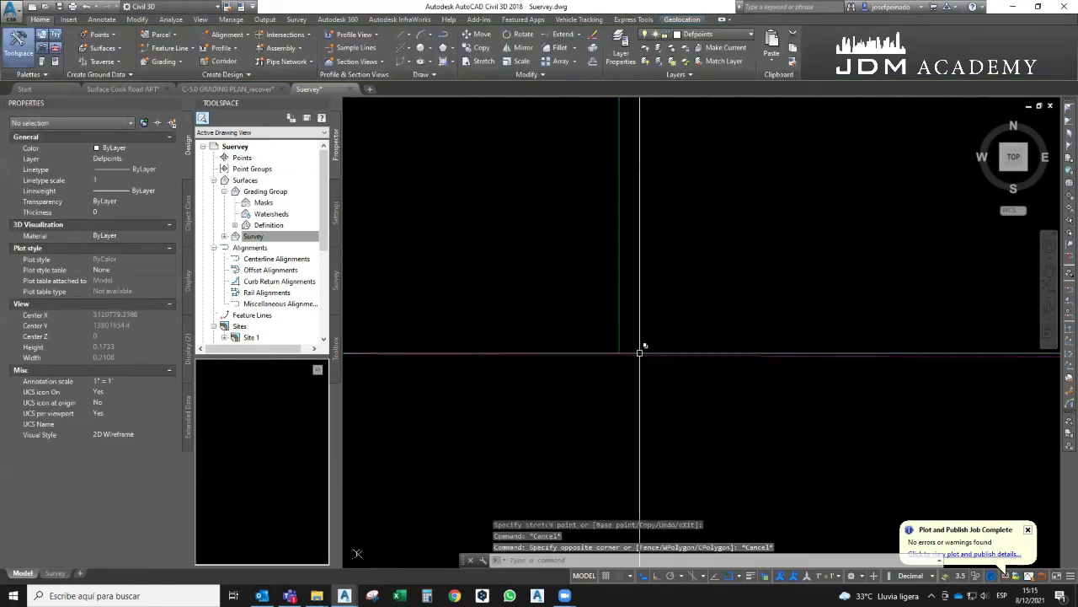
click(627, 353)
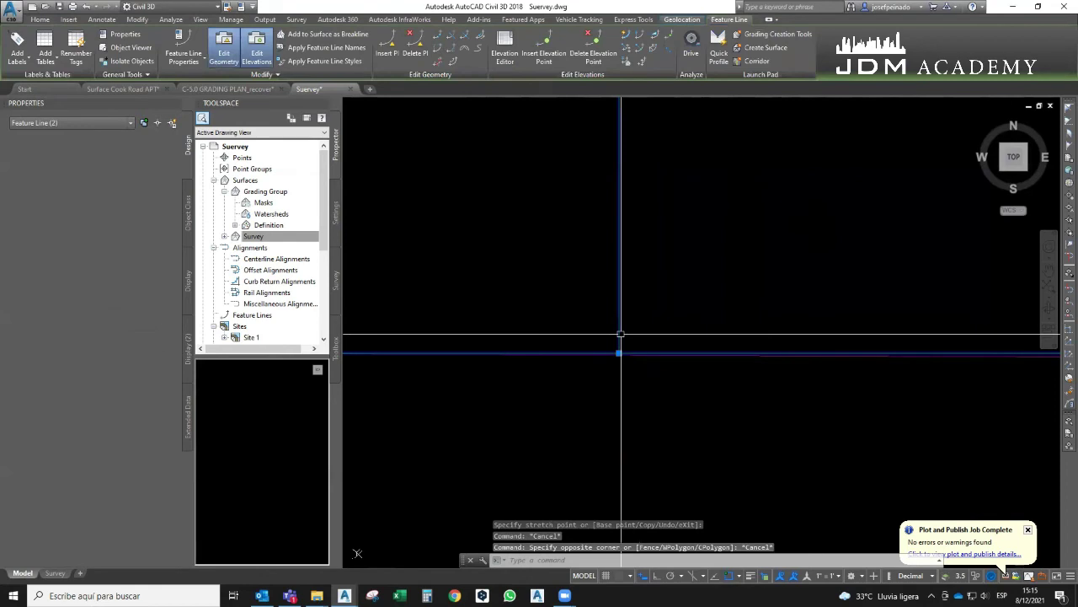
click(619, 352)
click(619, 352)
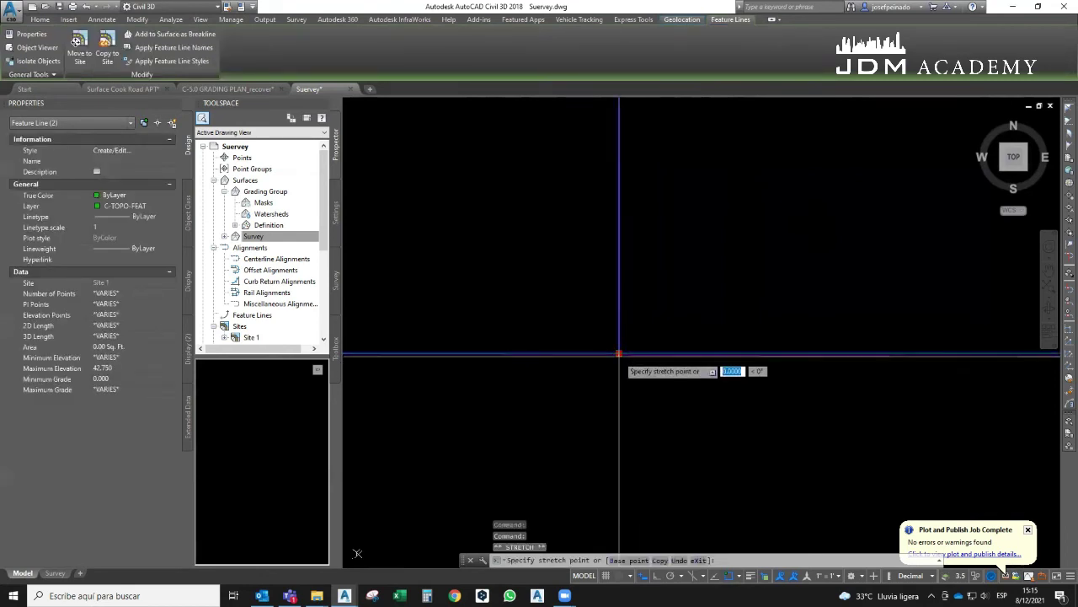
click(618, 355)
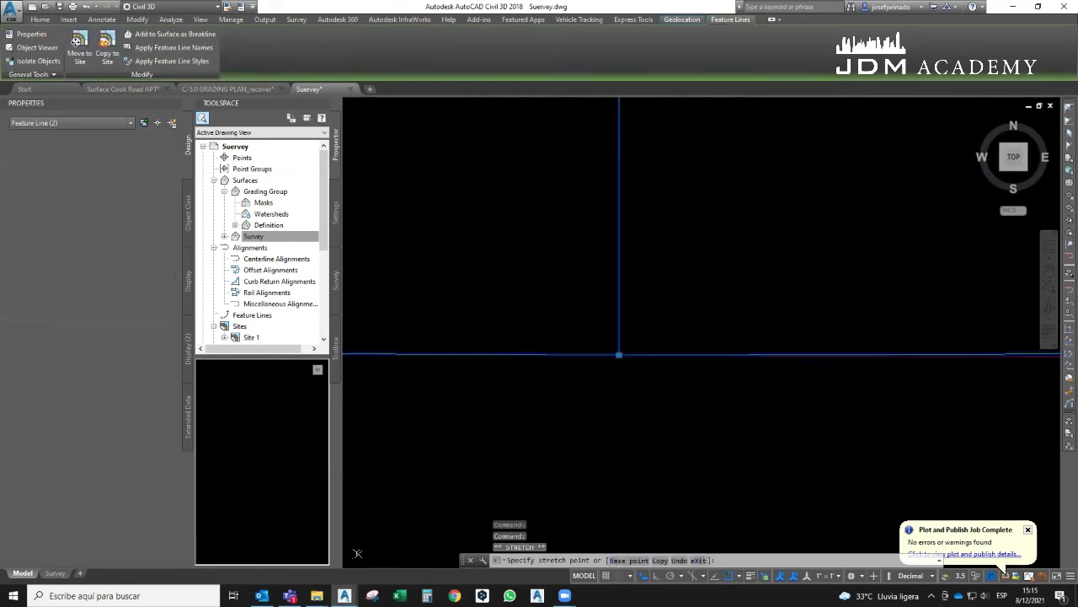
click(631, 318)
key(Escape)
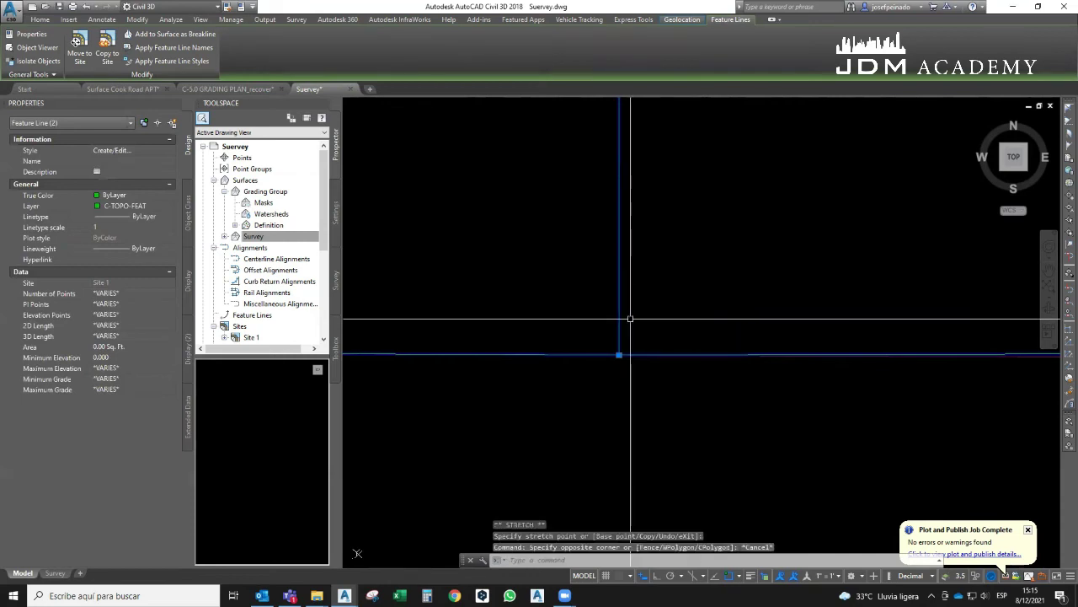
key(Escape)
click(620, 312)
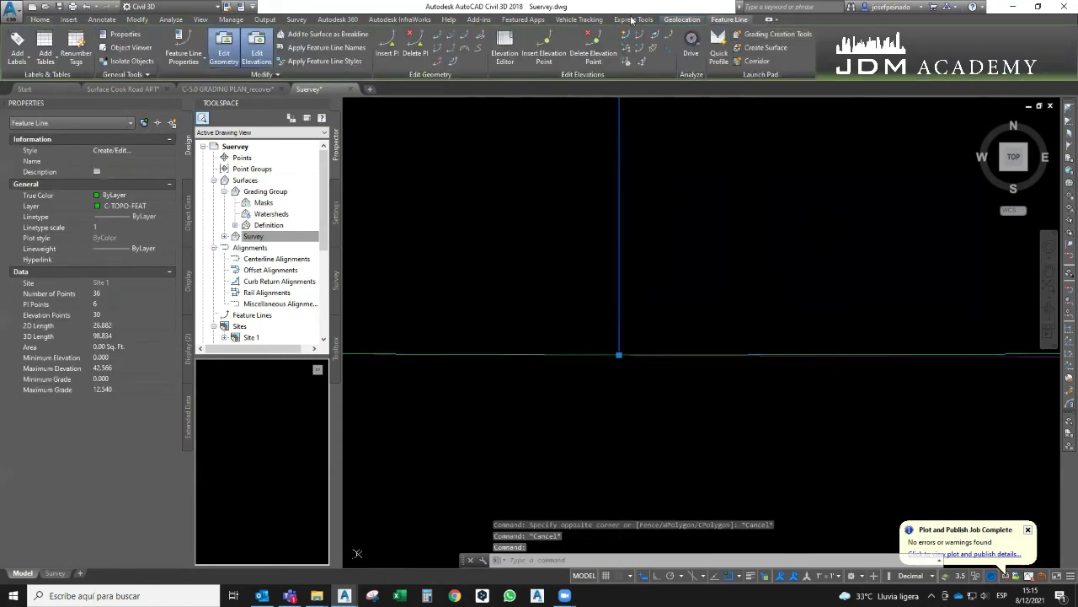
Set the curb junction point's elevation to 42.75 with Quick Elevation Edit
click(624, 37)
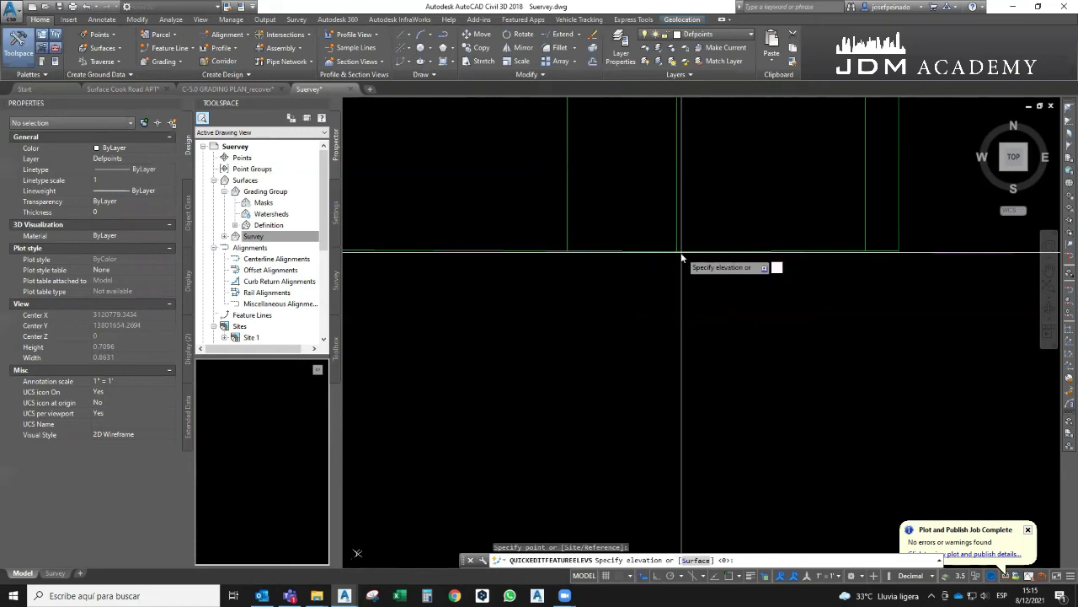
text(42.75)
key(Return)
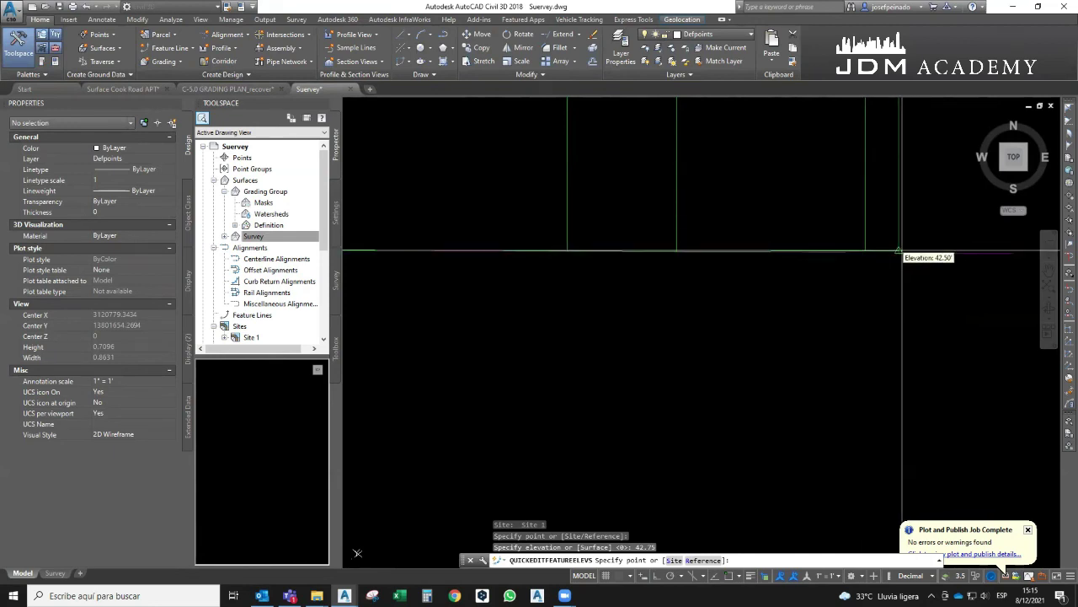
key(Escape)
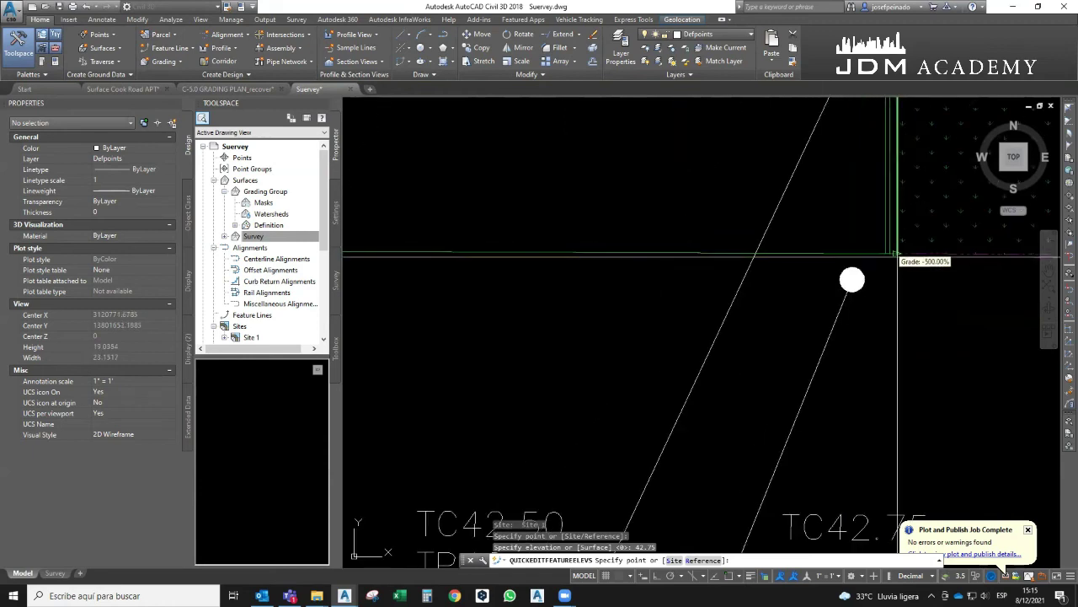
scroll(903, 276, down, 5)
scroll(885, 263, up, 2)
Draw a three-vertex polyline from the circled point's centre down across the curb lines
key(Escape)
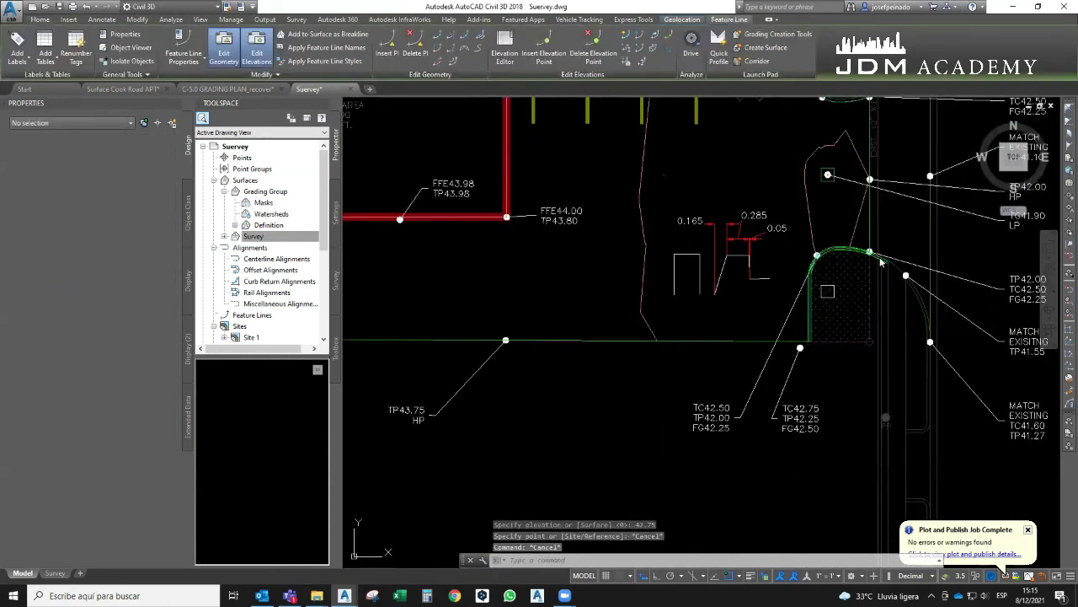
scroll(881, 260, up, 2)
scroll(868, 266, up, 5)
middle_drag(800, 184, 740, 196)
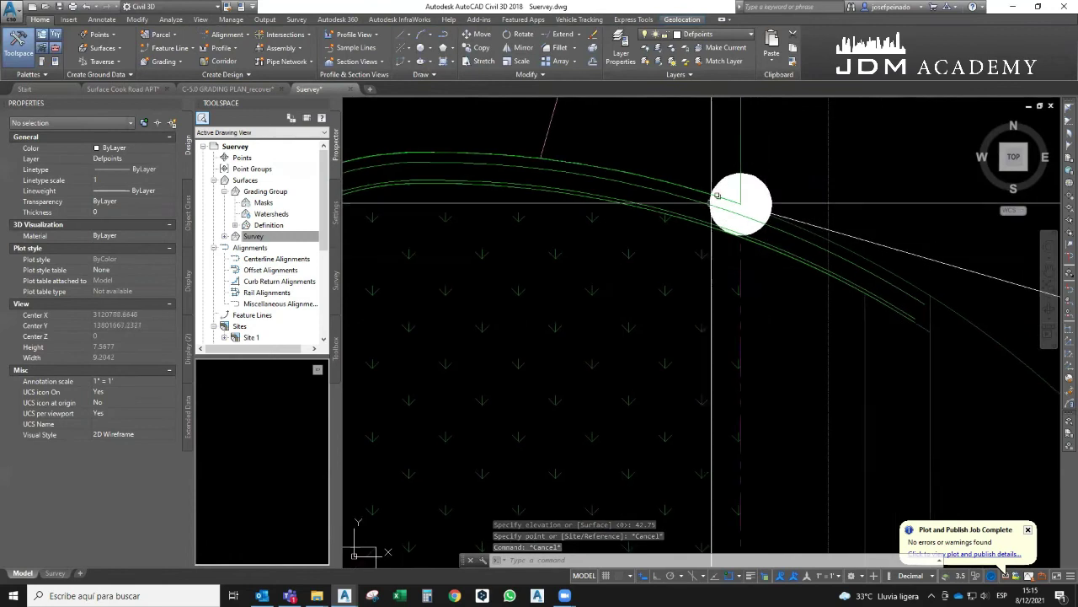
scroll(740, 197, down, 3)
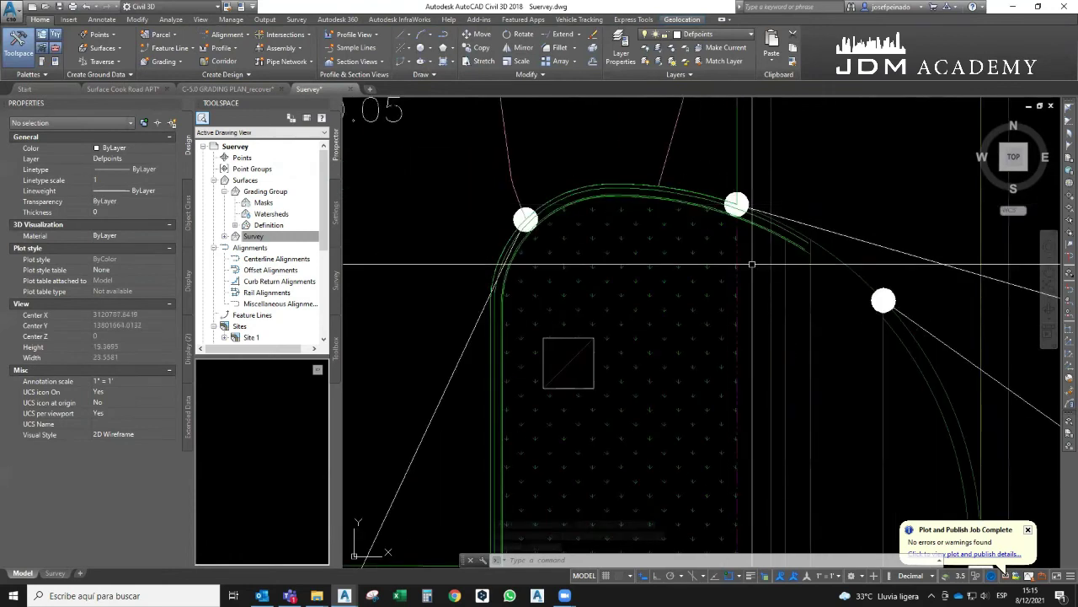
scroll(730, 287, up, 3)
scroll(730, 288, up, 3)
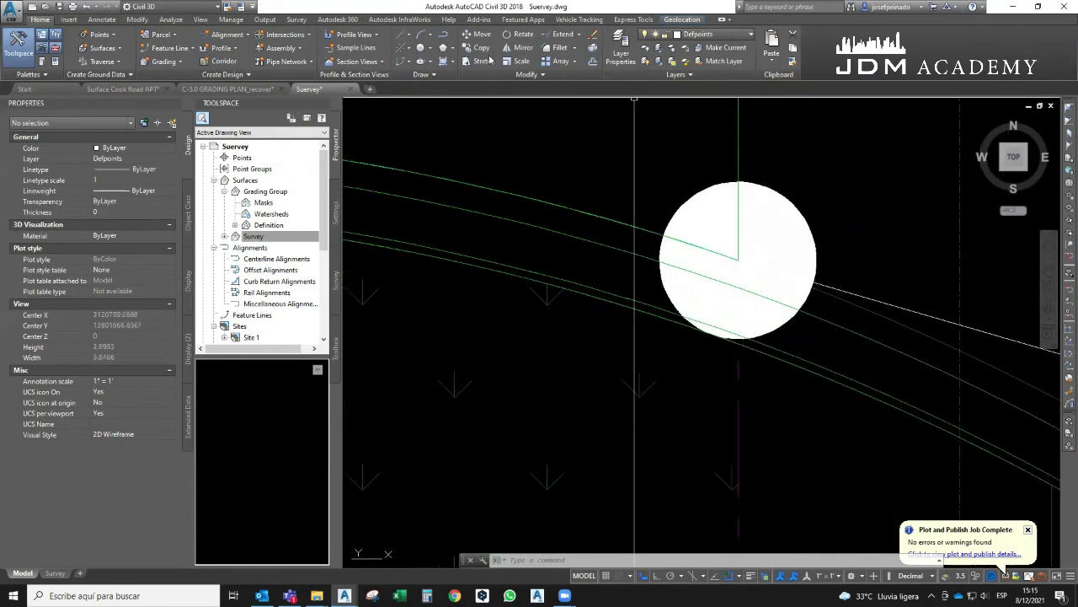
click(441, 37)
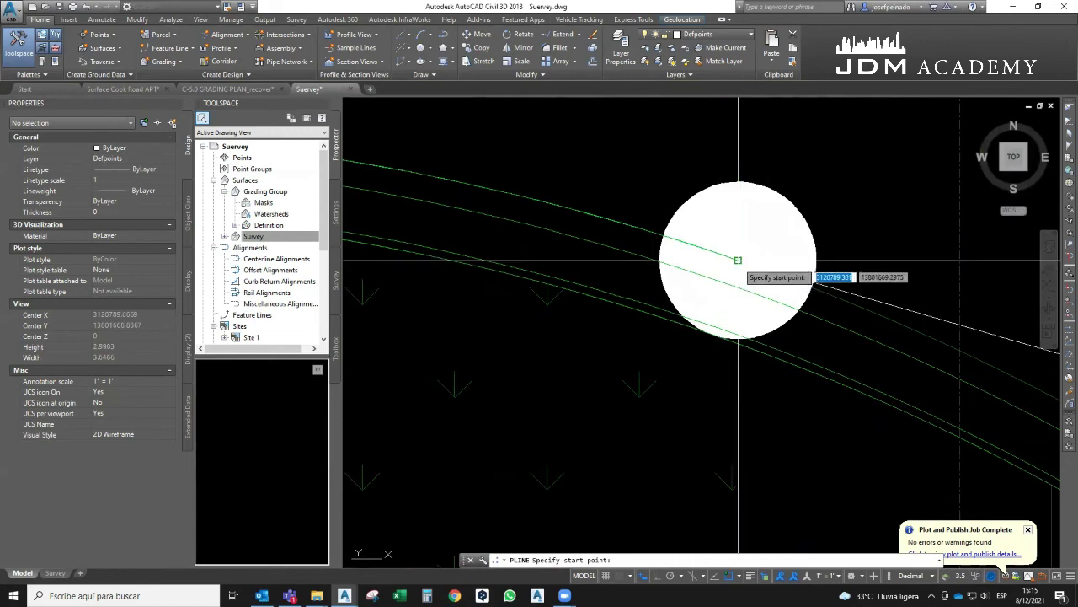
click(738, 259)
click(738, 289)
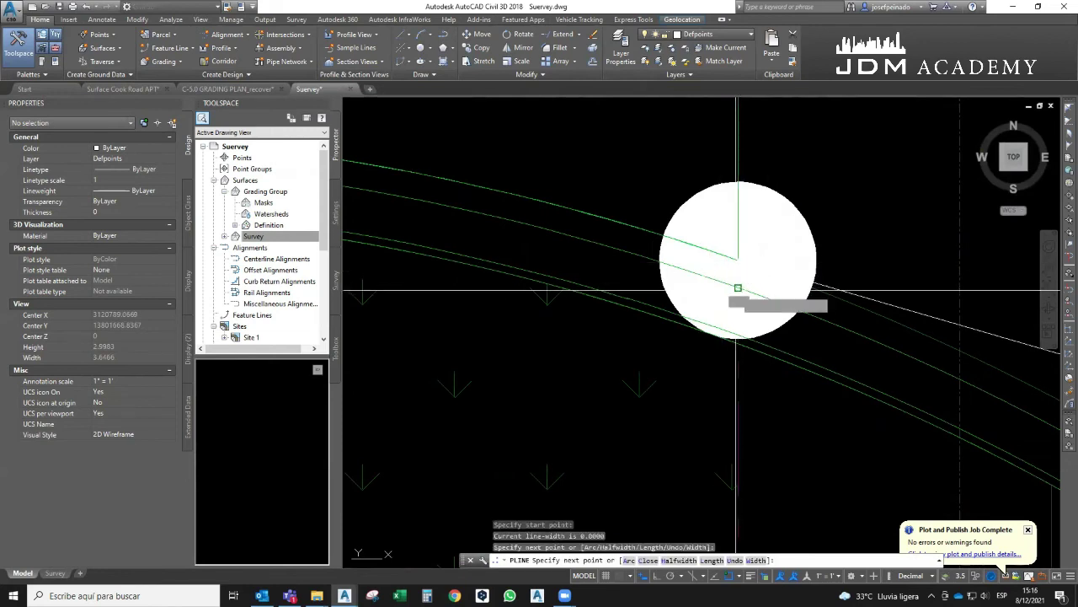
click(736, 337)
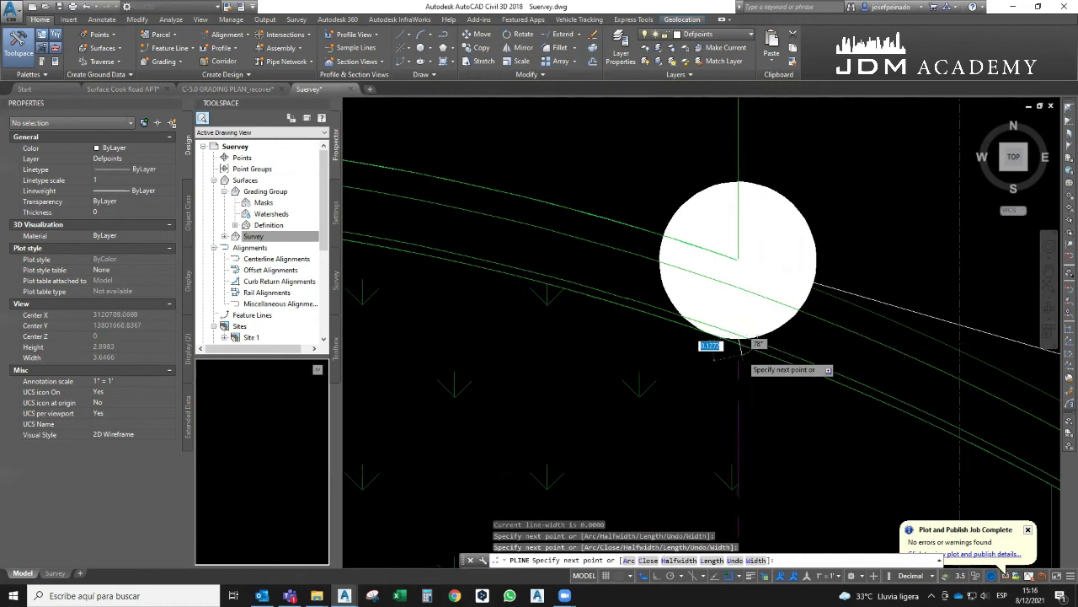
scroll(721, 324, up, 5)
key(Escape)
Select the new polyline, backing out of an accidental move of the circle marker
scroll(720, 317, down, 3)
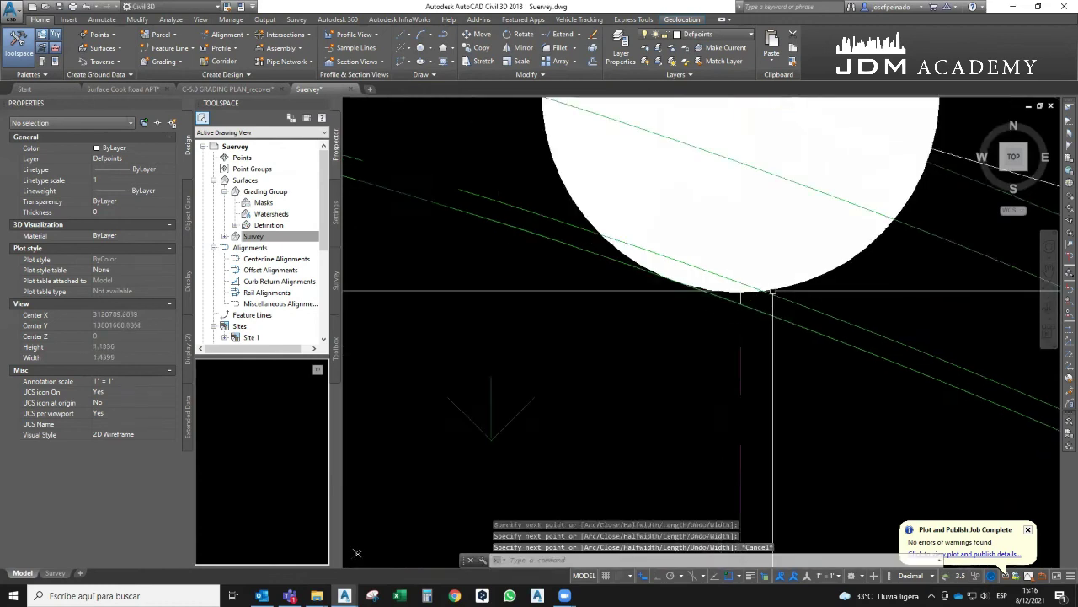
click(807, 275)
click(778, 204)
scroll(784, 200, down, 2)
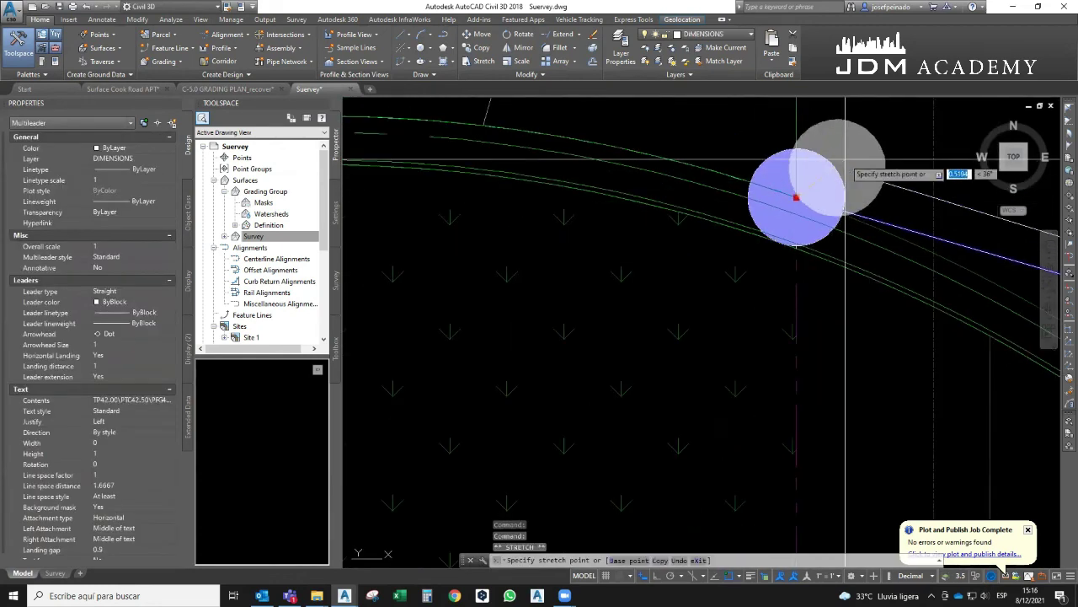
key(Escape)
key(Escape)
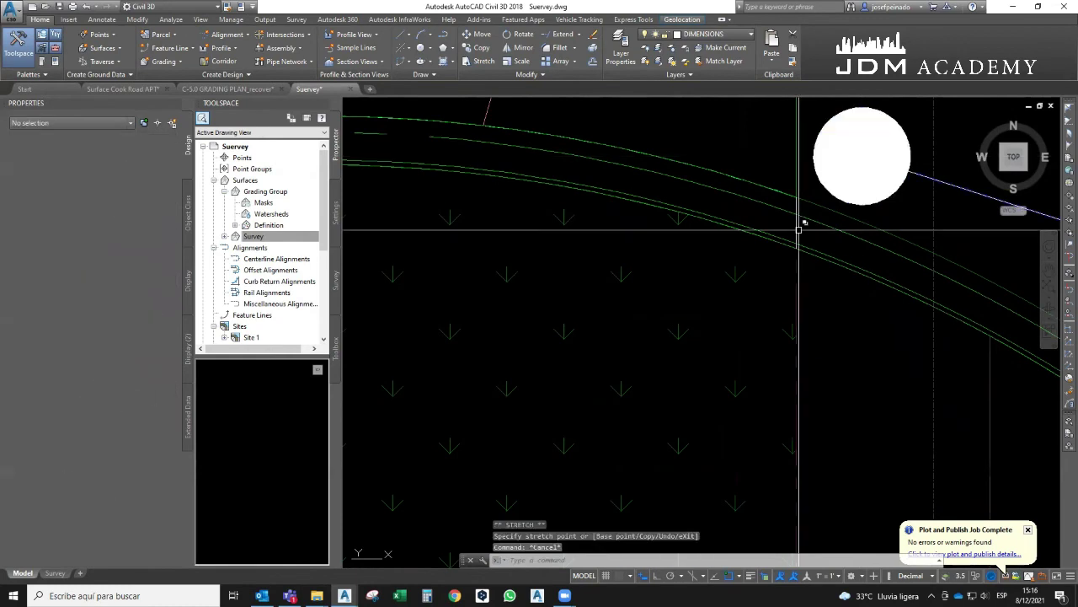
click(797, 229)
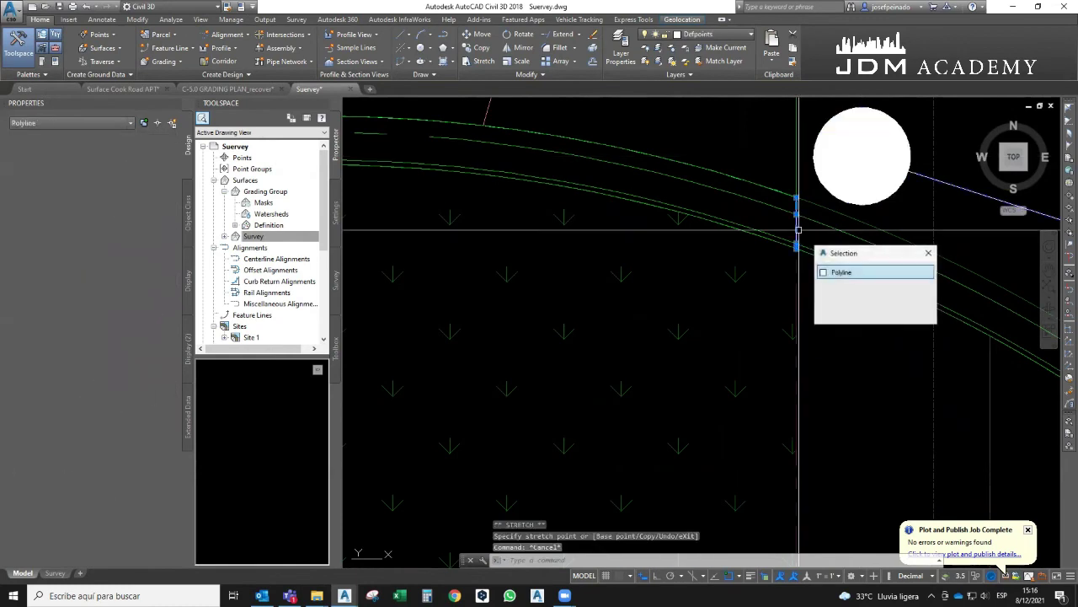
Convert the crossing polyline into a Site 1 feature line and start Quick Elevation Edit on it
click(168, 48)
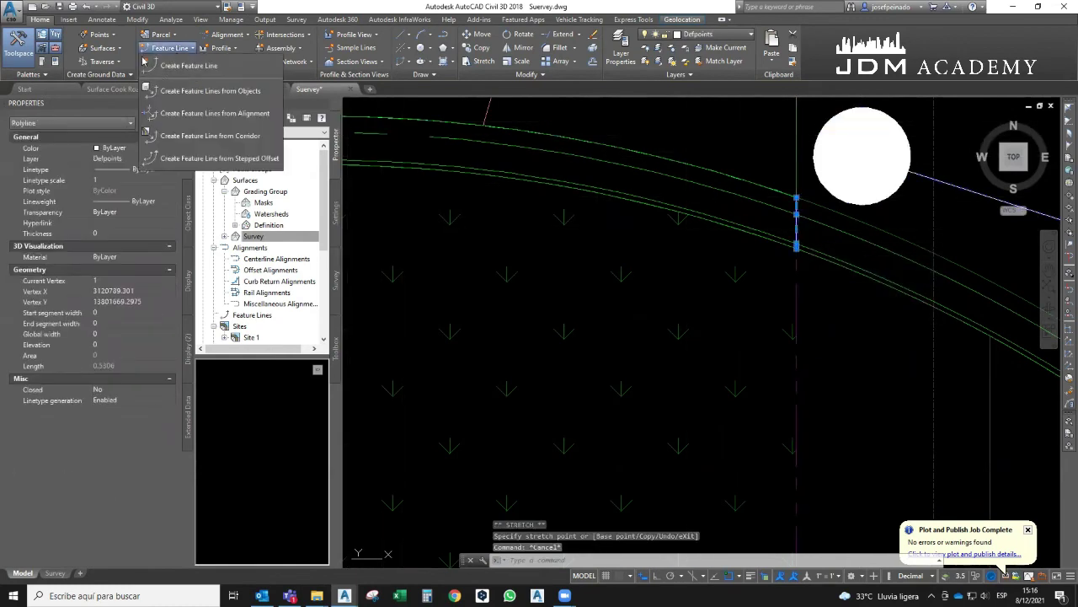
click(170, 91)
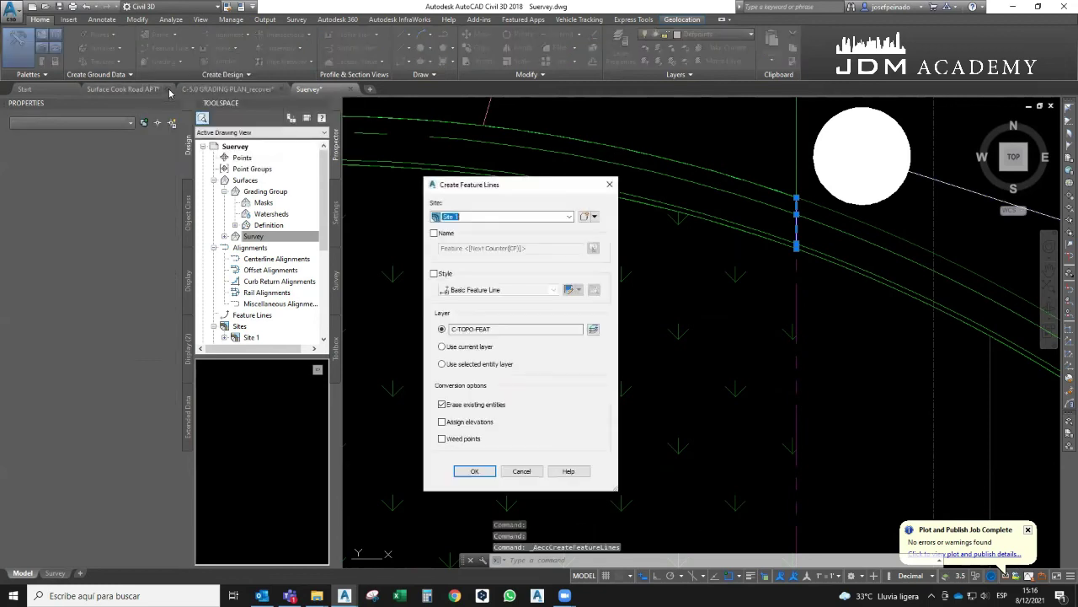
click(476, 471)
click(796, 222)
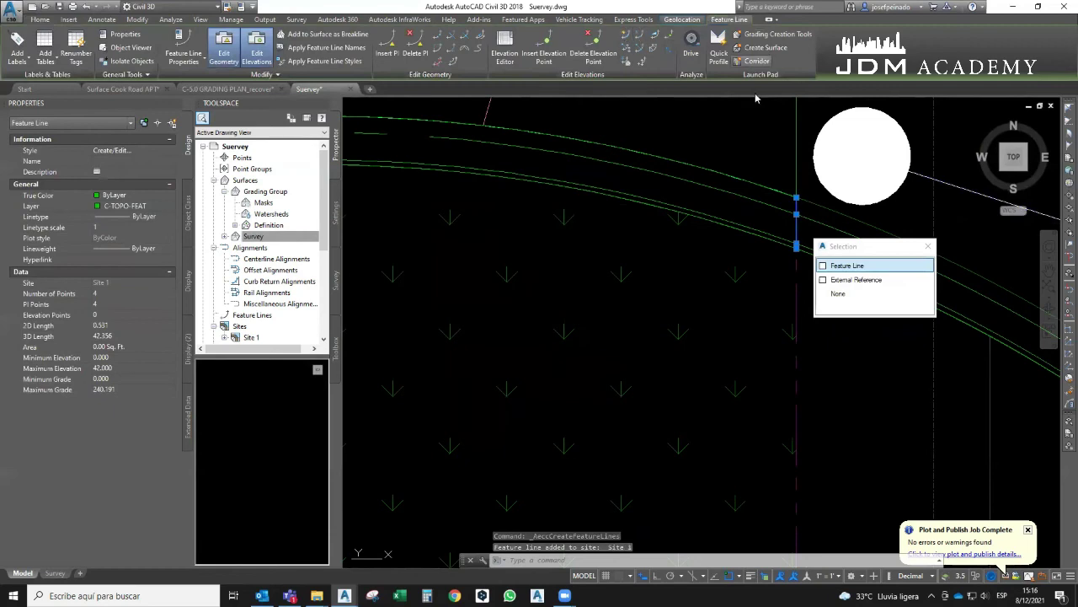
click(624, 34)
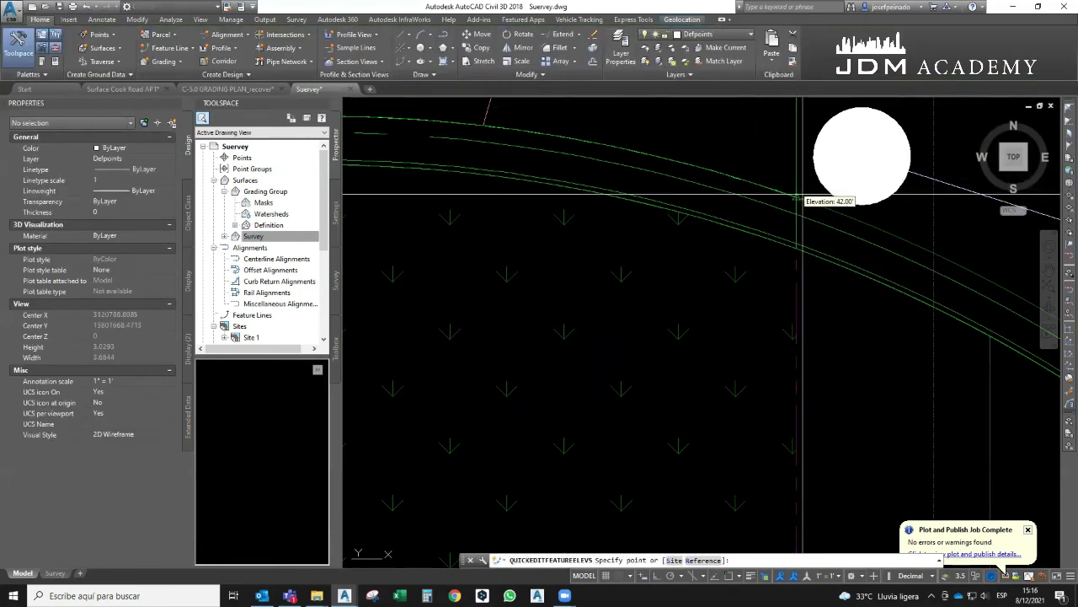
Give the connecting line's crossing points elevations 42.50, 42.50 and 42.25 with Quick Elevation Edit
scroll(792, 217, up, 4)
text(42.5)
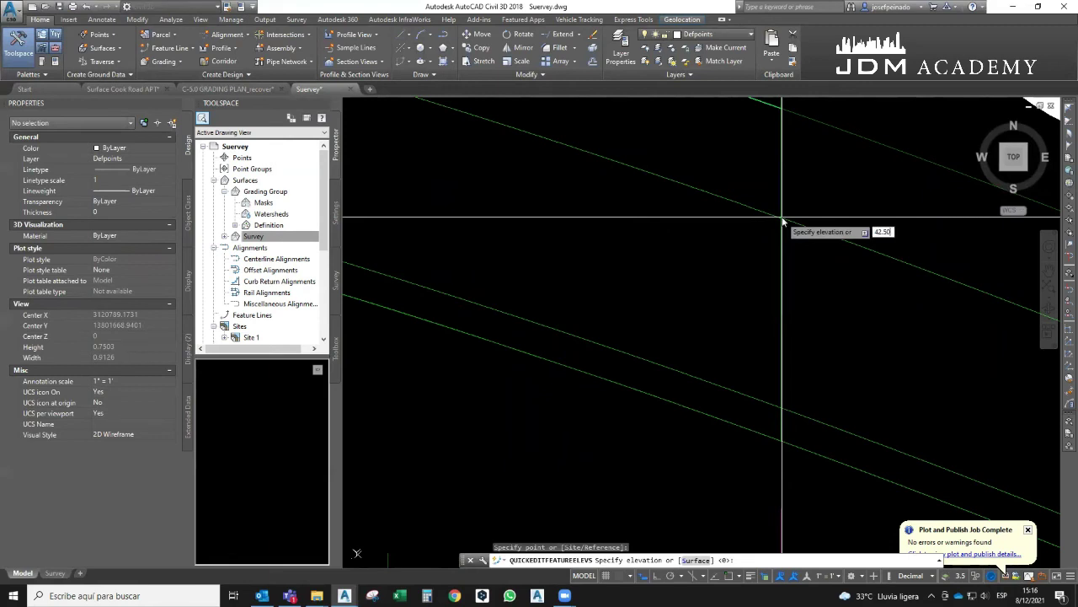
key(Return)
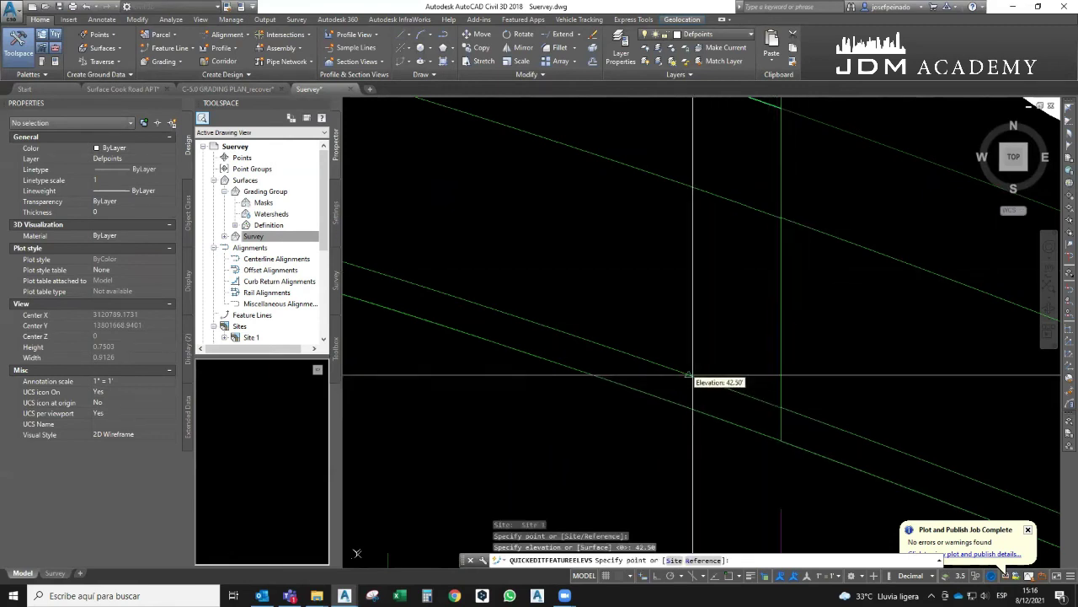
click(781, 407)
text(42.5)
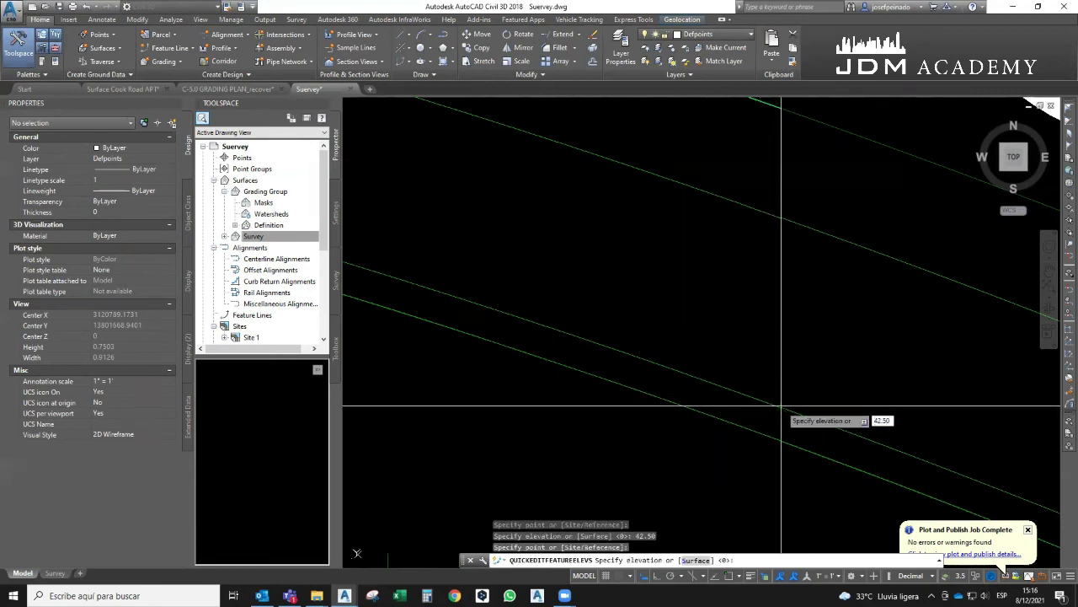
key(Return)
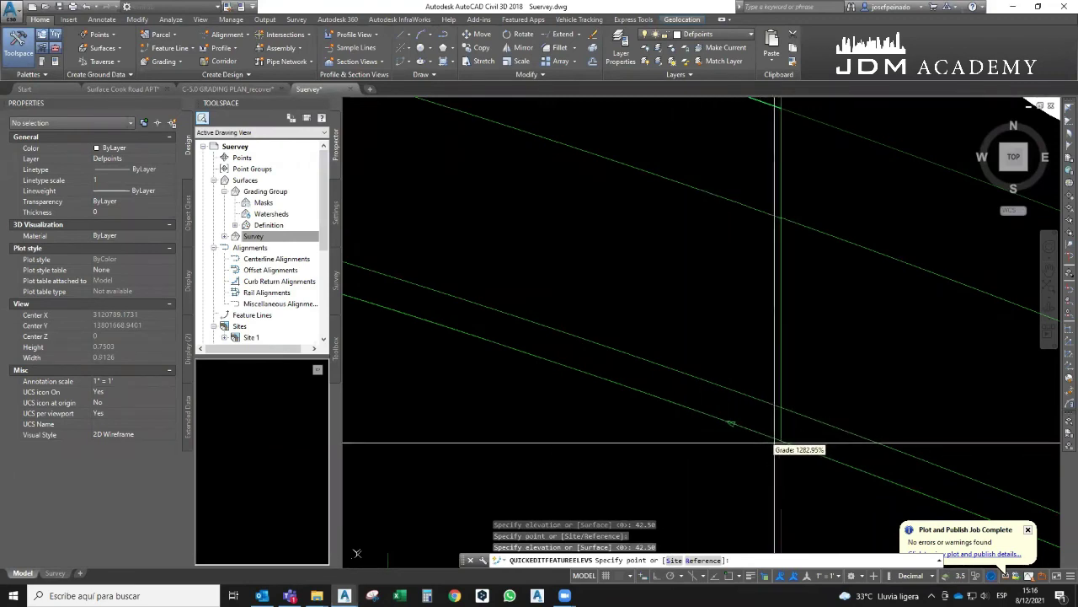
click(782, 440)
text(42.25)
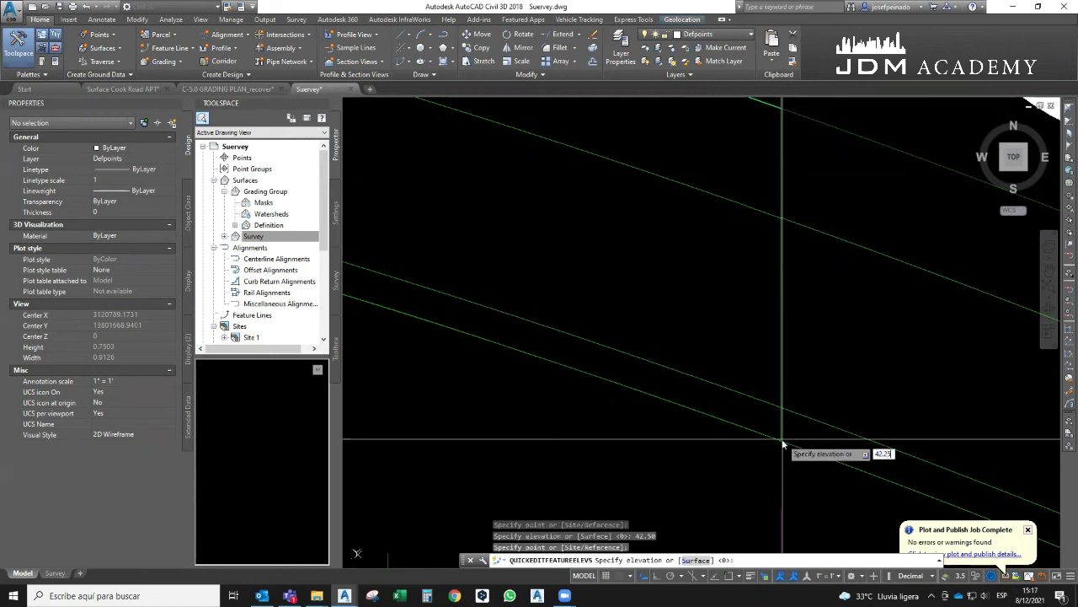
key(Return)
key(Escape)
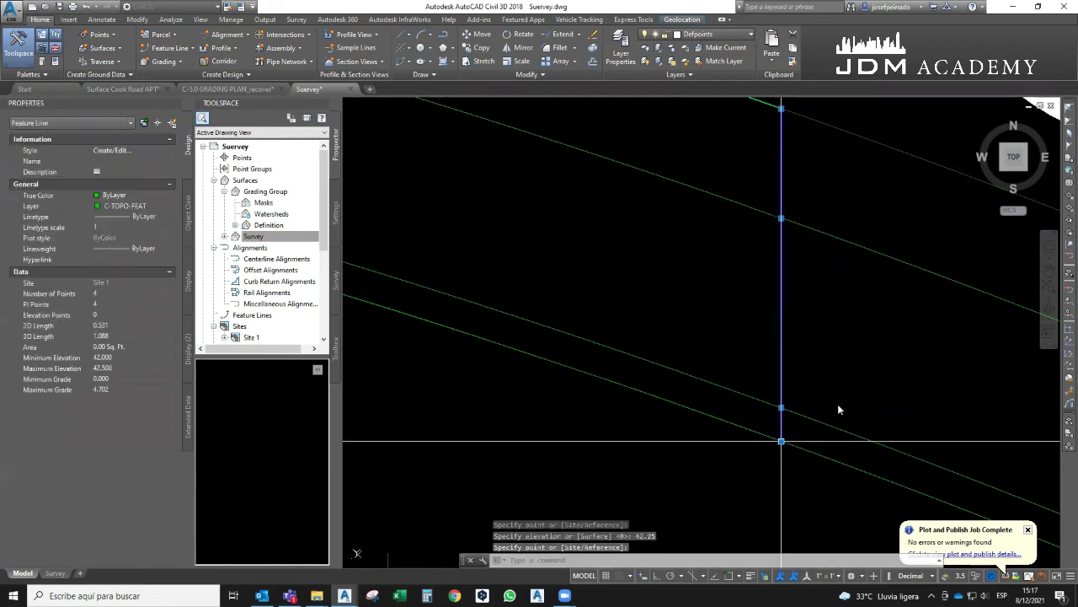
scroll(766, 270, down, 2)
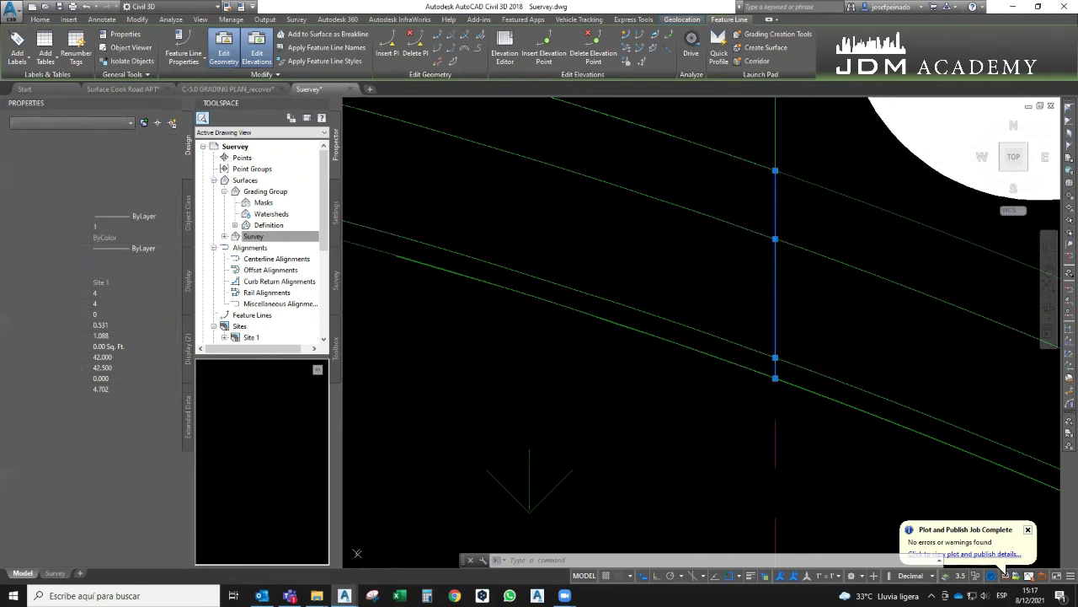
scroll(803, 276, down, 8)
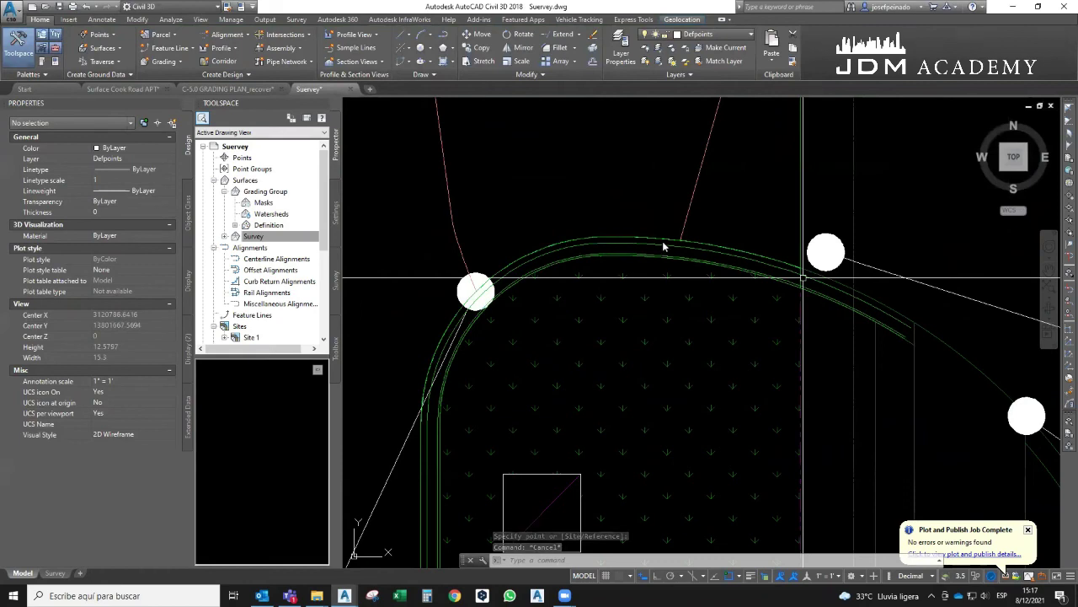
Open the Grading Creation Tools toolbar and move it fully onto the screen
scroll(674, 247, up, 5)
click(737, 292)
key(Escape)
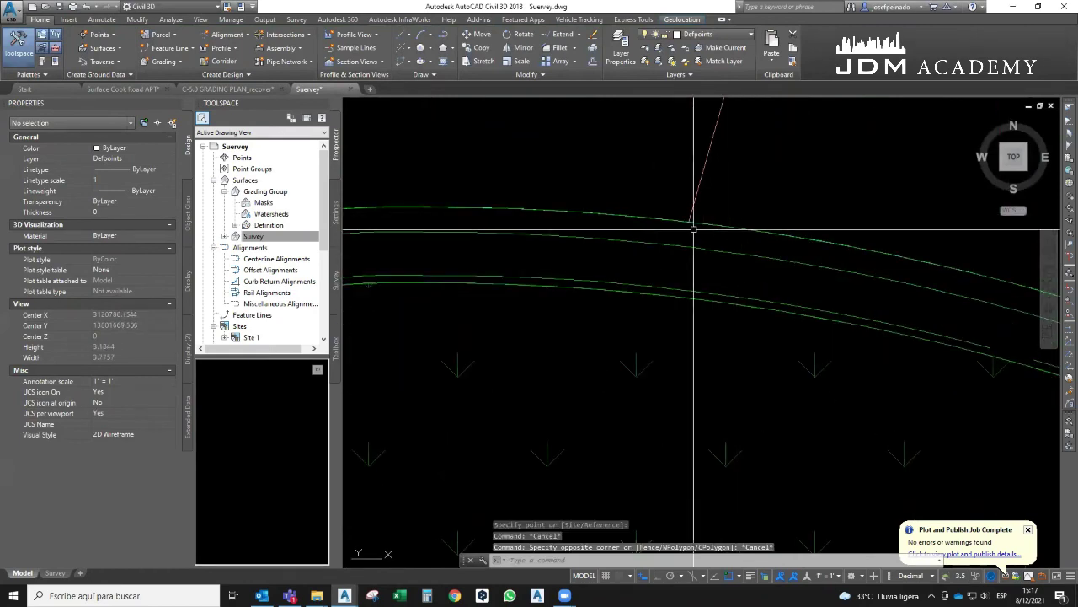
click(171, 66)
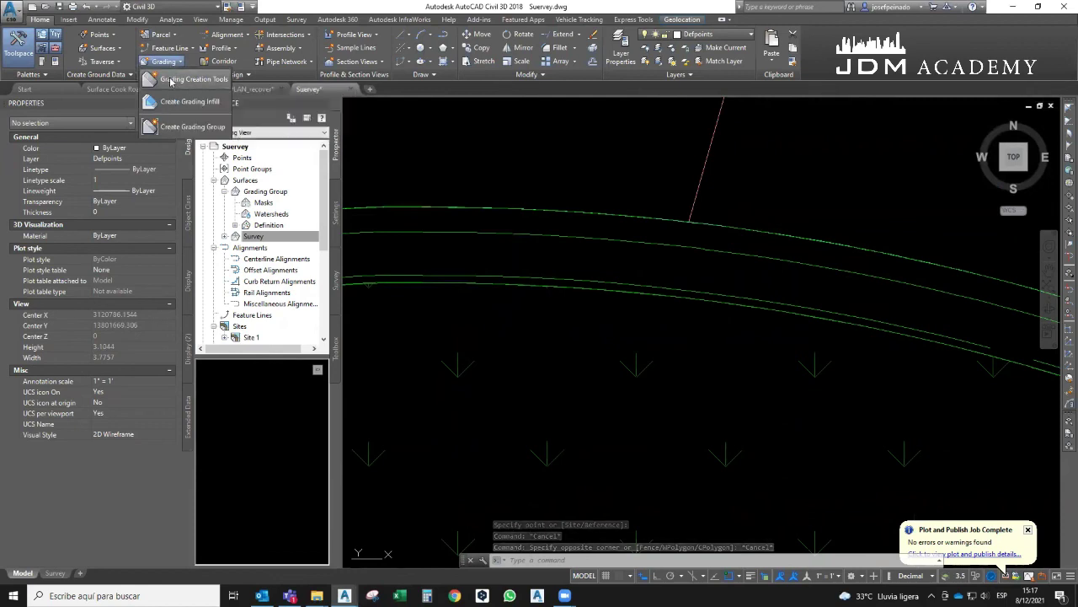
click(171, 80)
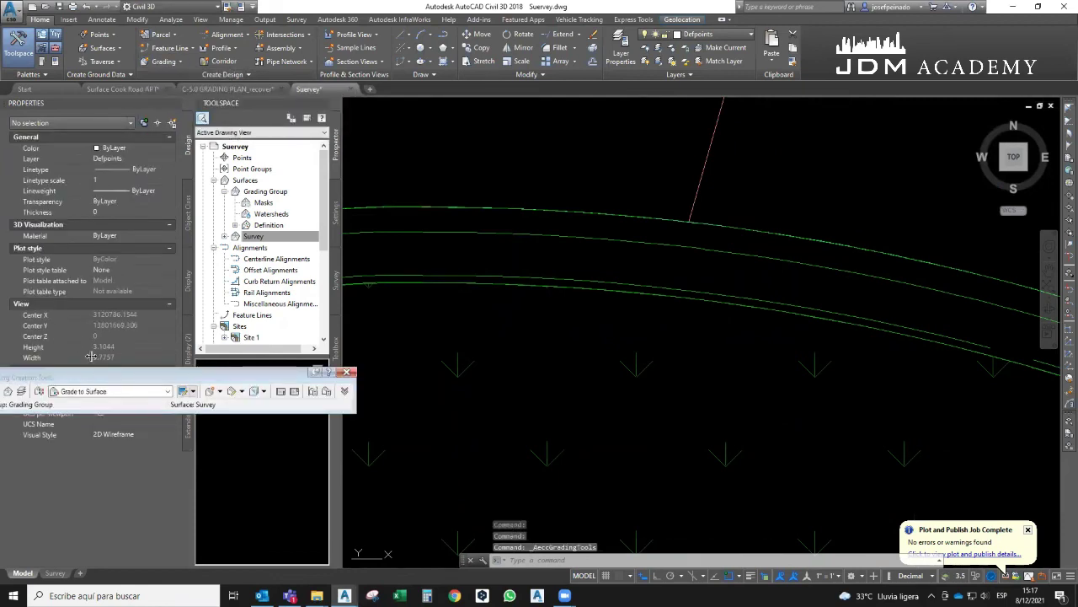
drag(103, 377, 241, 374)
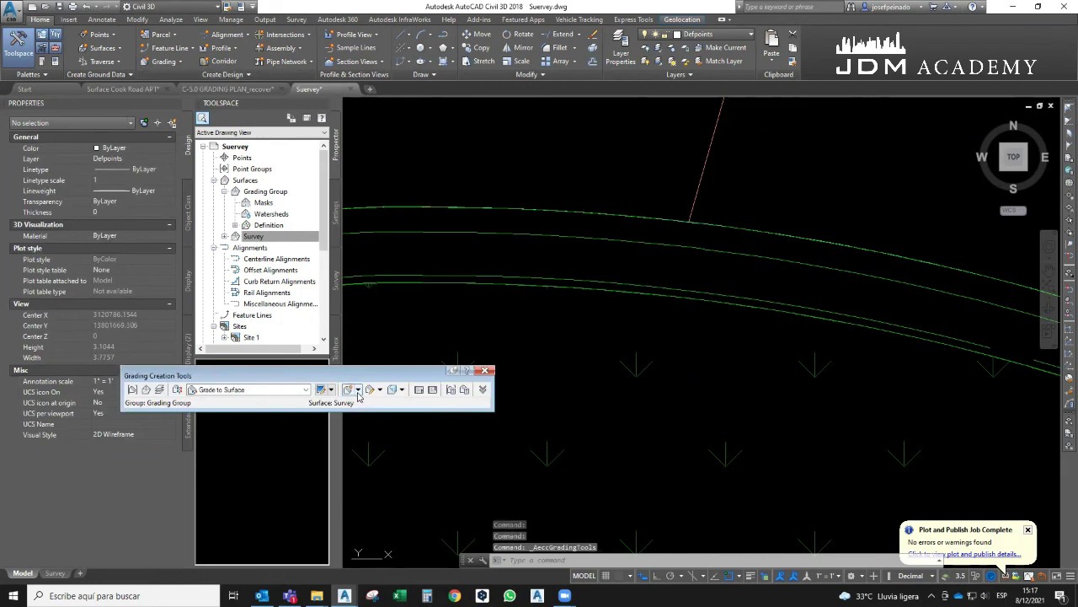
Create grading infill in the two areas enclosed by the curb-return feature lines
click(358, 390)
click(391, 437)
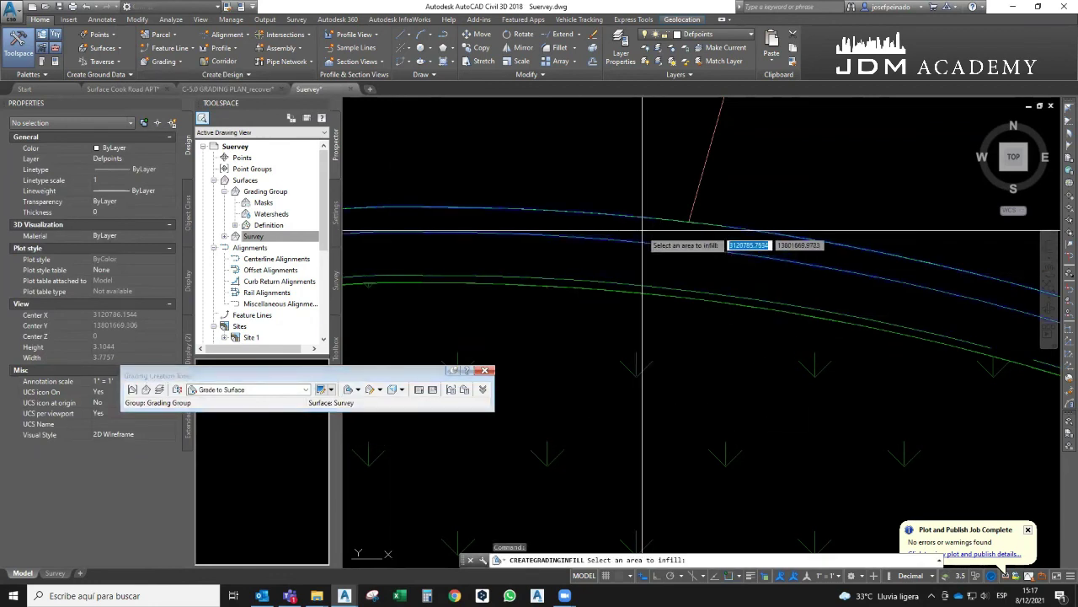
scroll(641, 278, down, 3)
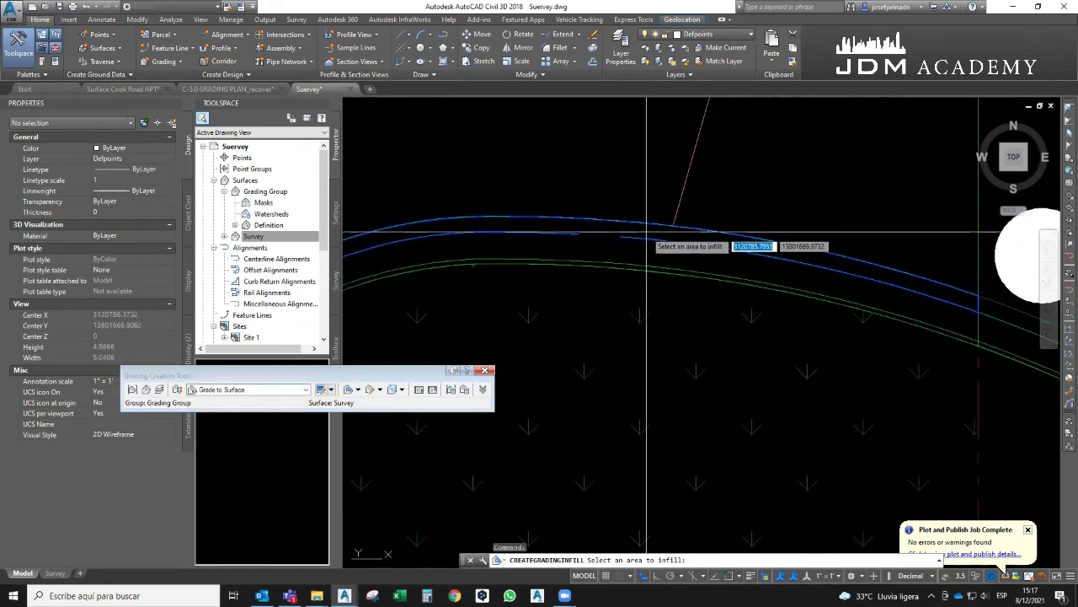
click(645, 243)
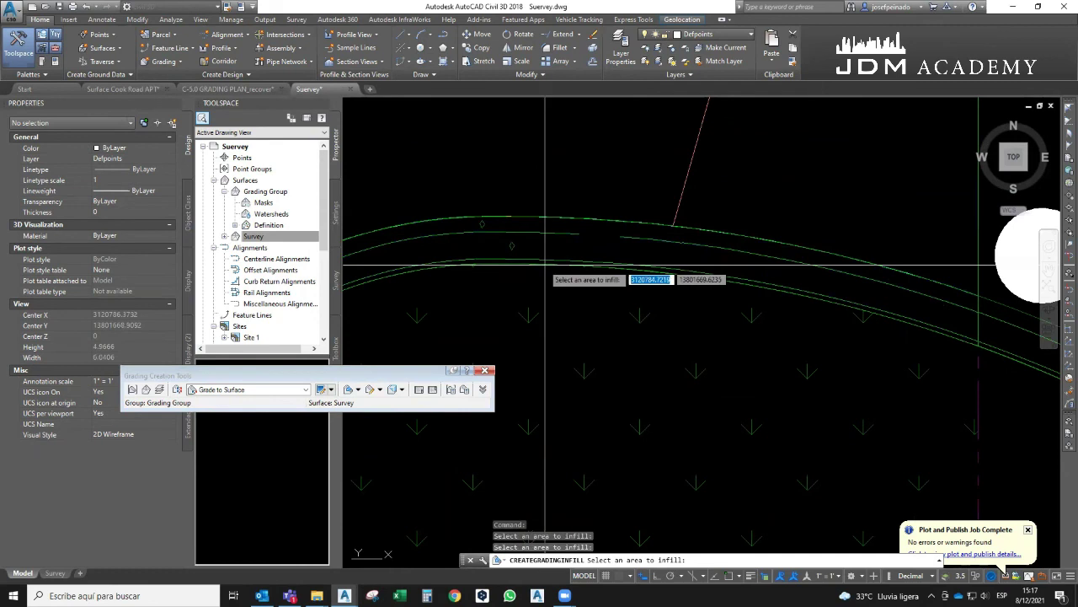
click(577, 249)
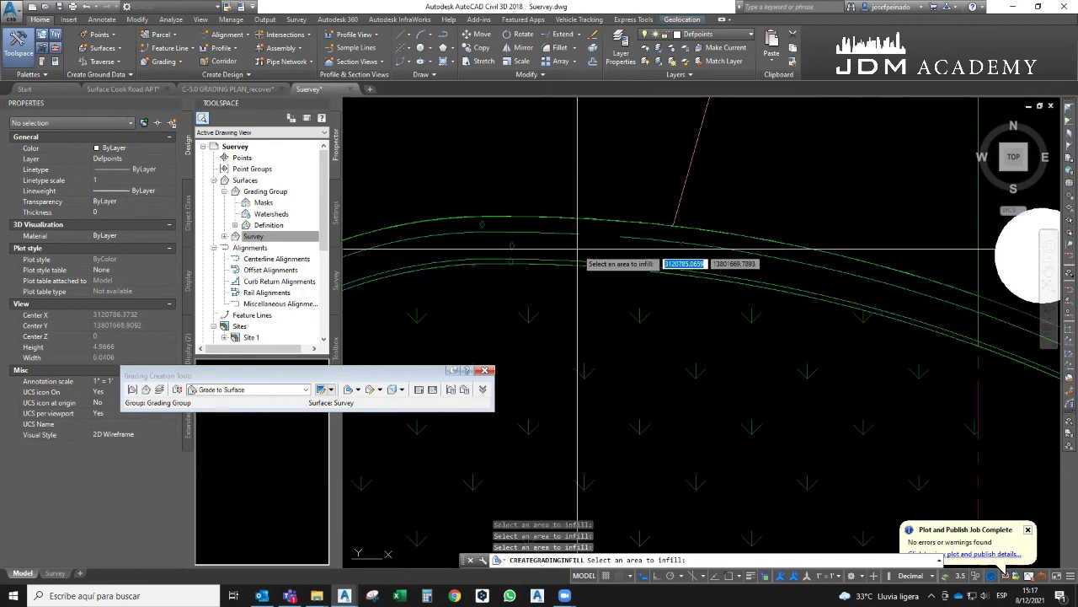
key(Return)
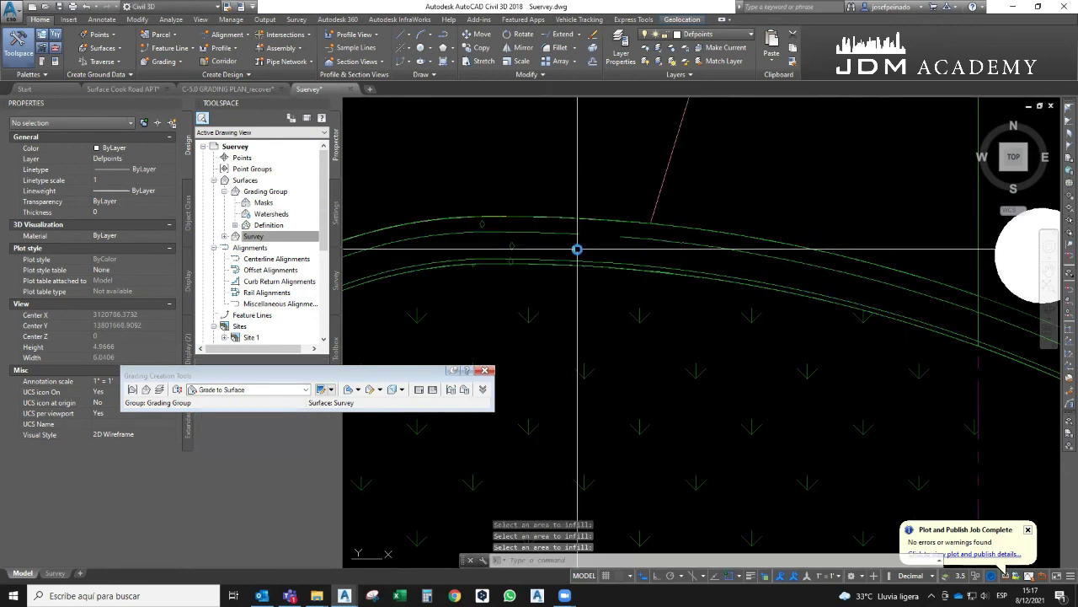
scroll(645, 257, down, 3)
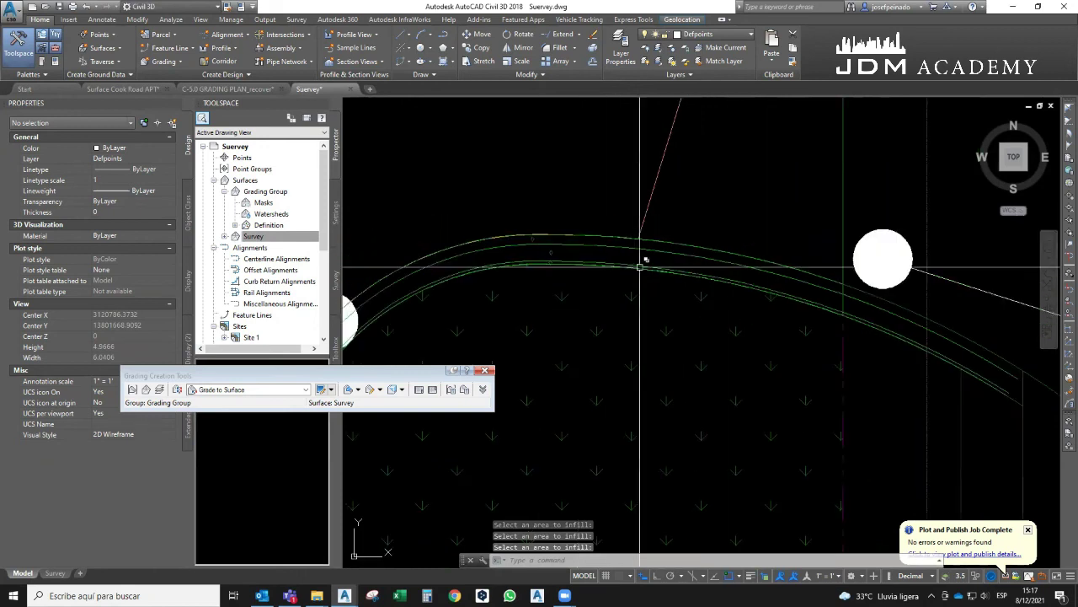
scroll(645, 257, down, 3)
Open the selected grading TIN surface in the Object Viewer
click(655, 207)
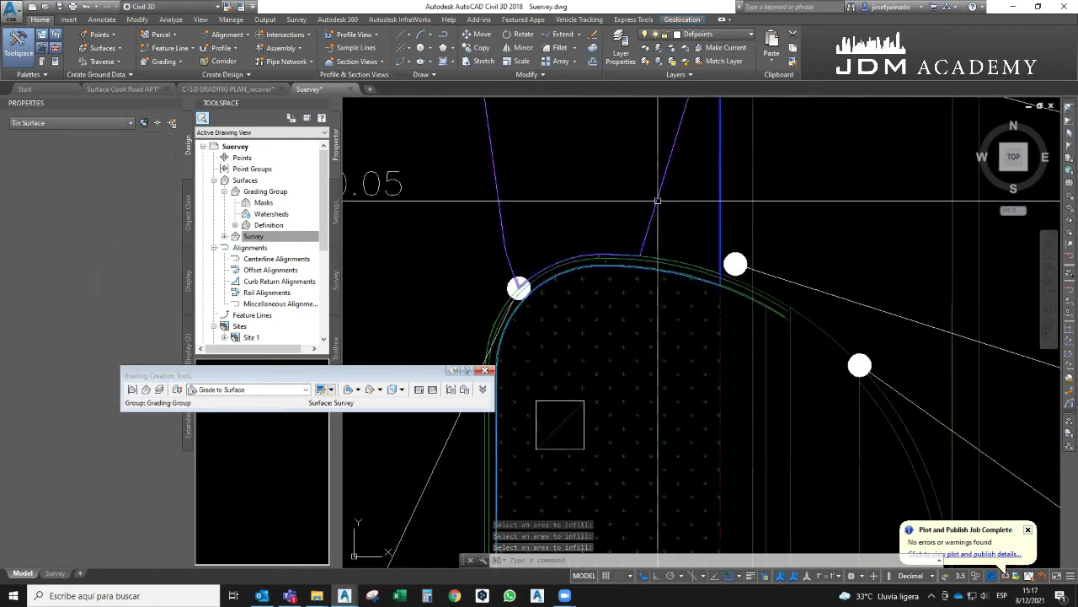
right_click(583, 207)
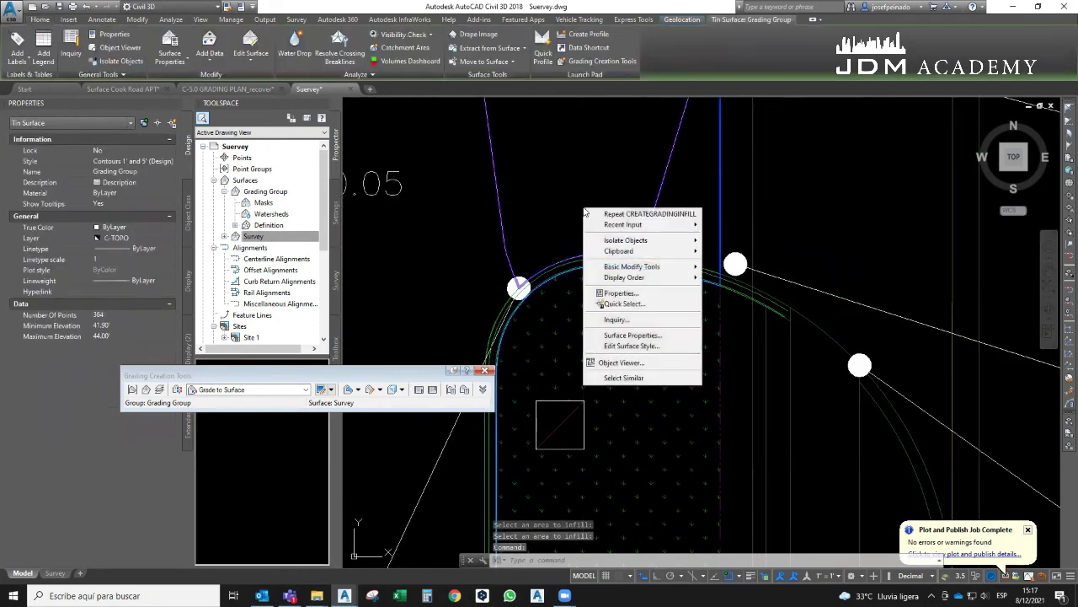
click(617, 364)
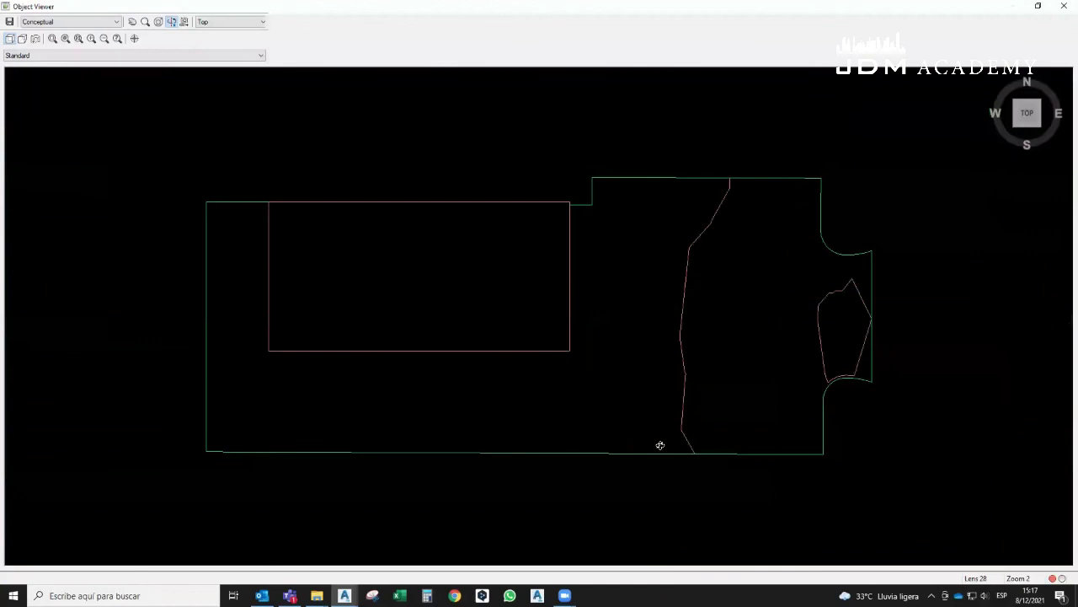
Tilt the surface into 3D and centre the view on the curved curb corner
mouse_move(660, 444)
mouse_down()
mouse_move(428, 394)
mouse_move(539, 357)
mouse_up()
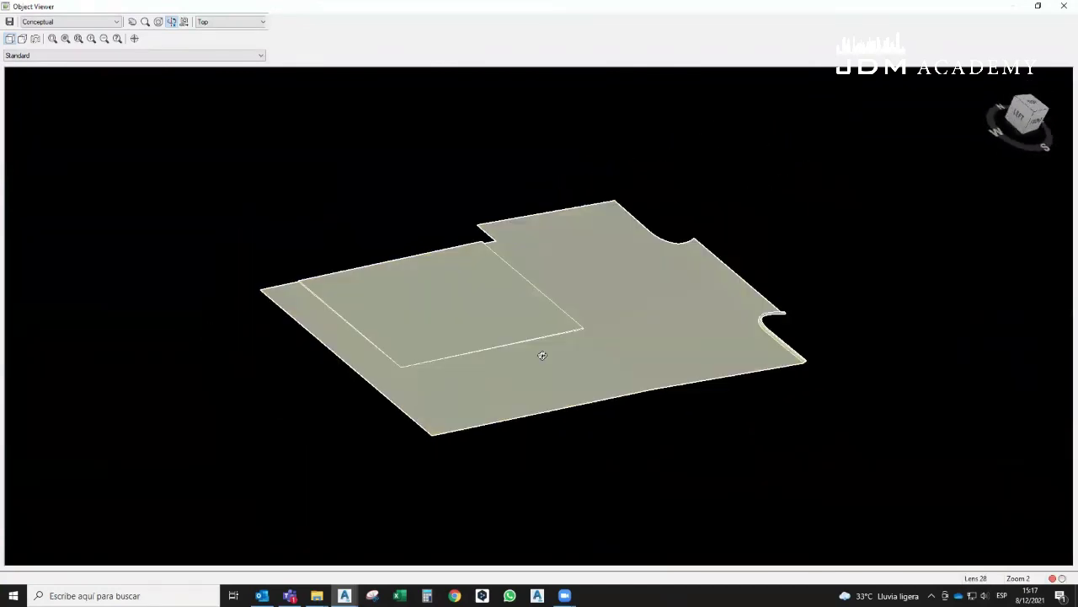
scroll(721, 322, up, 3)
scroll(898, 349, up, 2)
scroll(755, 306, up, 2)
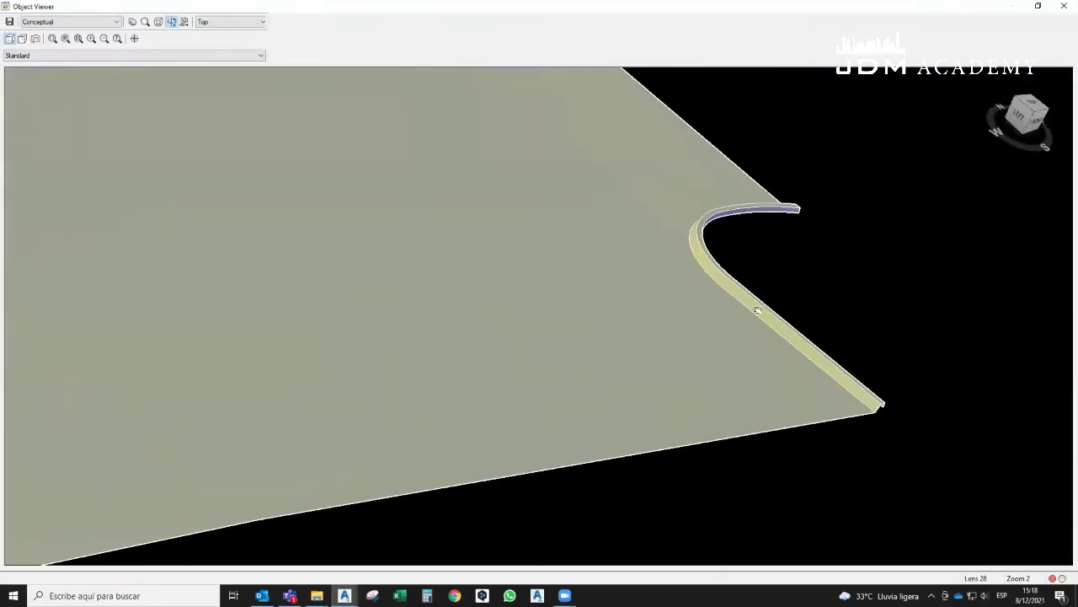
middle_drag(755, 307, 516, 229)
scroll(558, 259, up, 3)
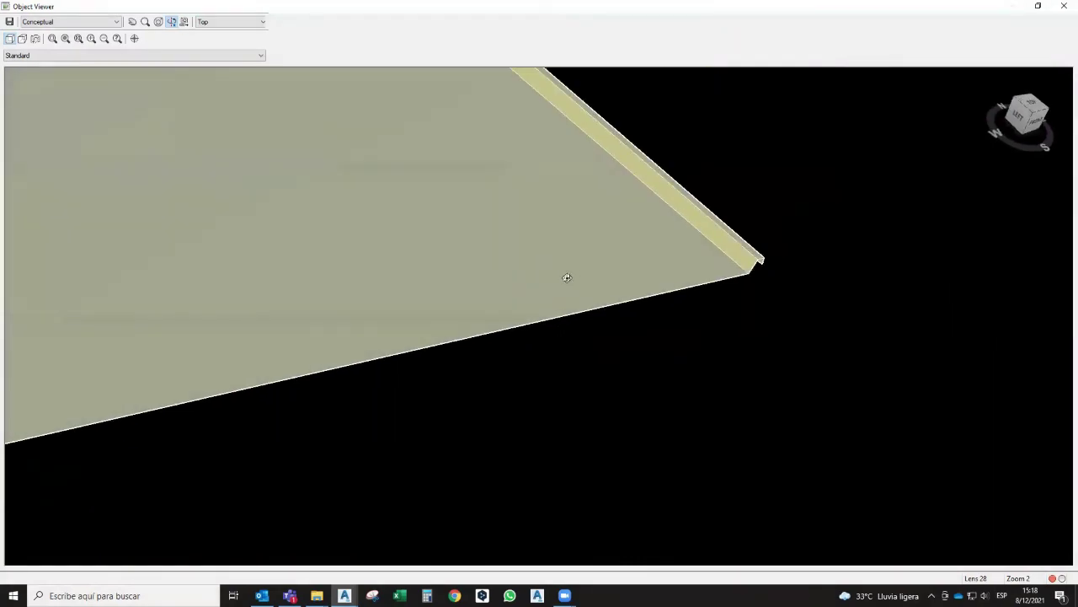
scroll(544, 258, down, 2)
drag(549, 251, 476, 241)
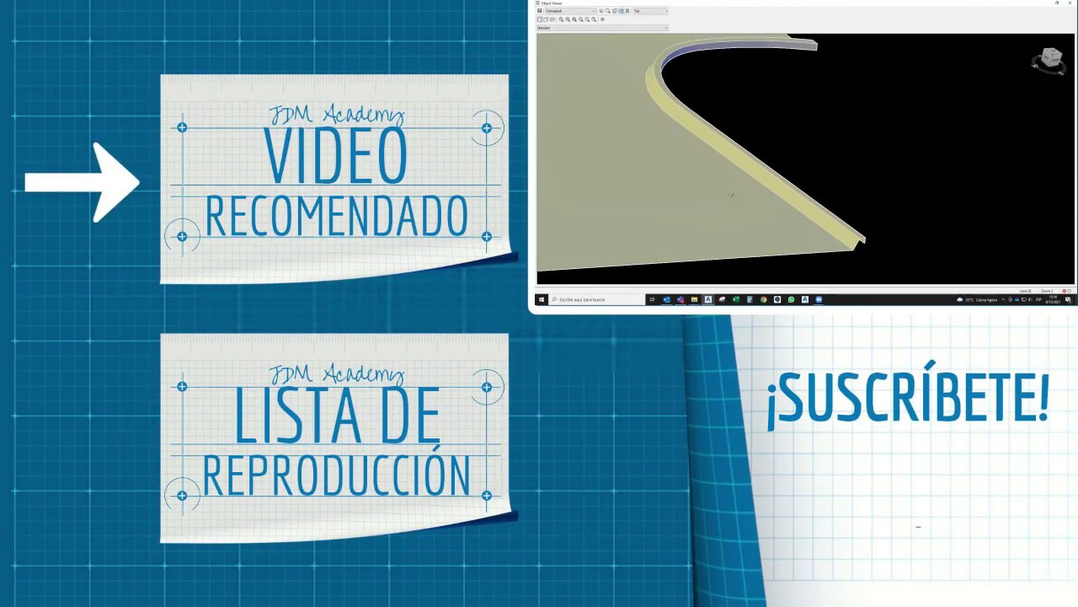
drag(722, 144, 723, 178)
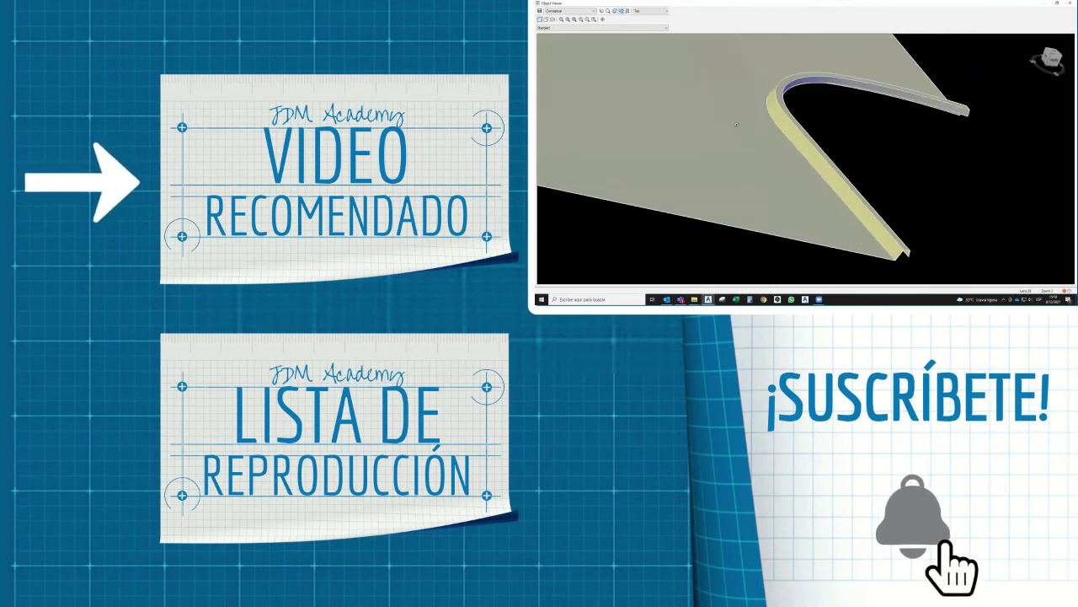